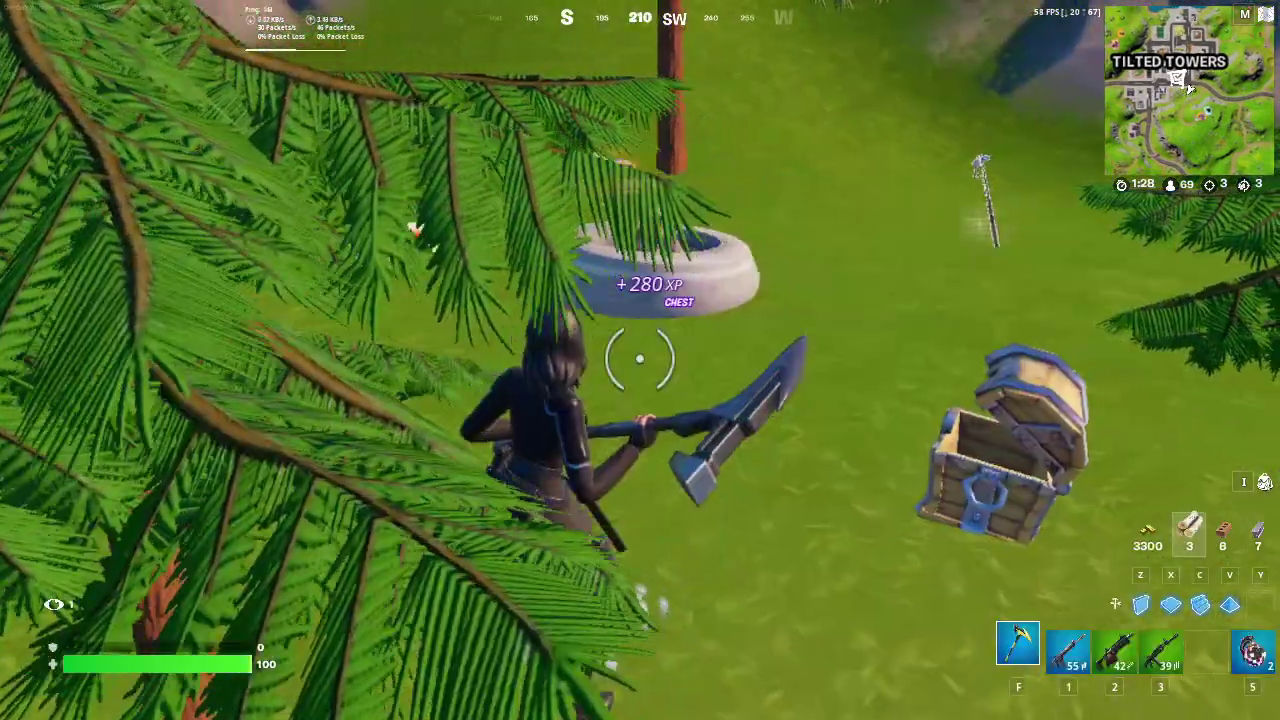
key(w)
key(w)
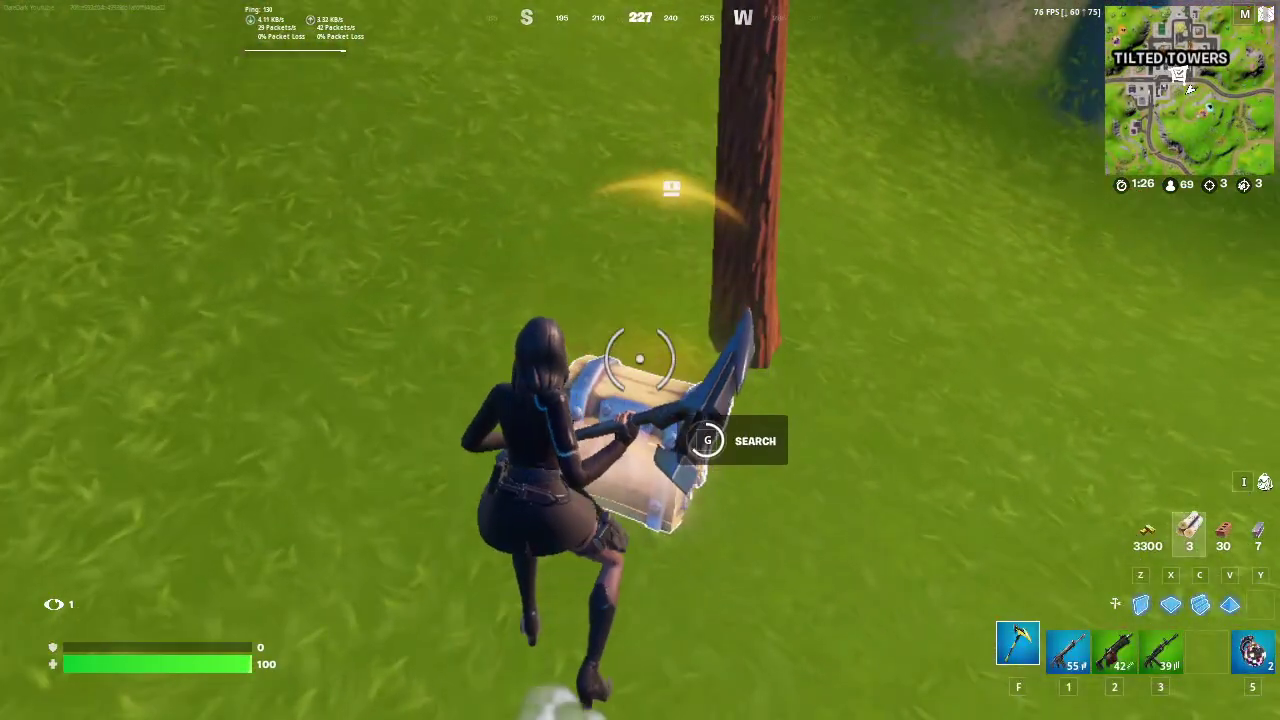
key(w)
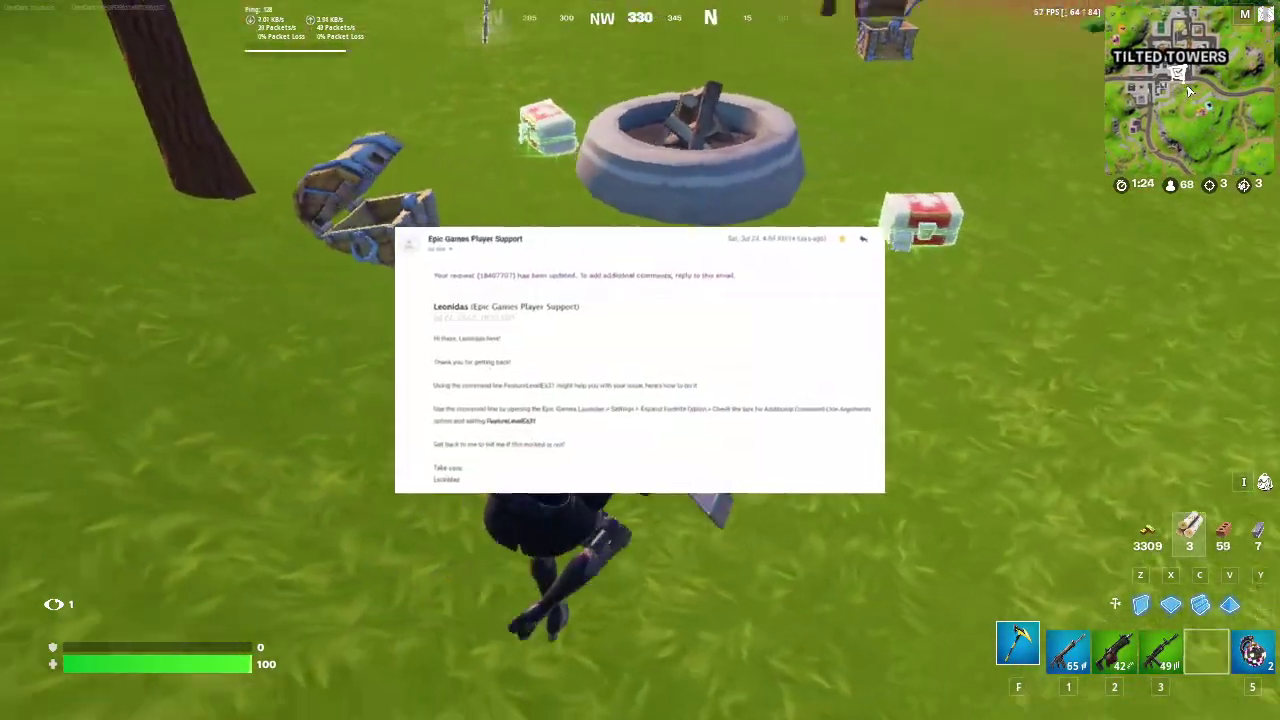
key(w)
key(1)
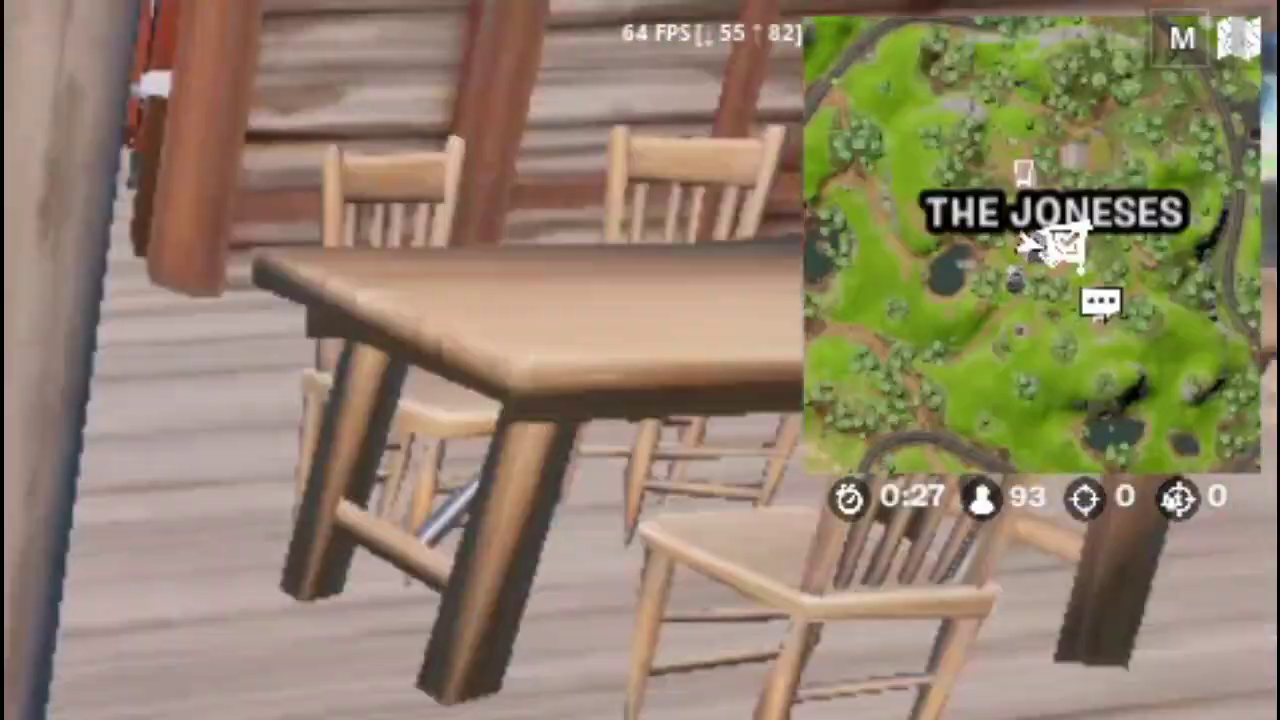
key(w)
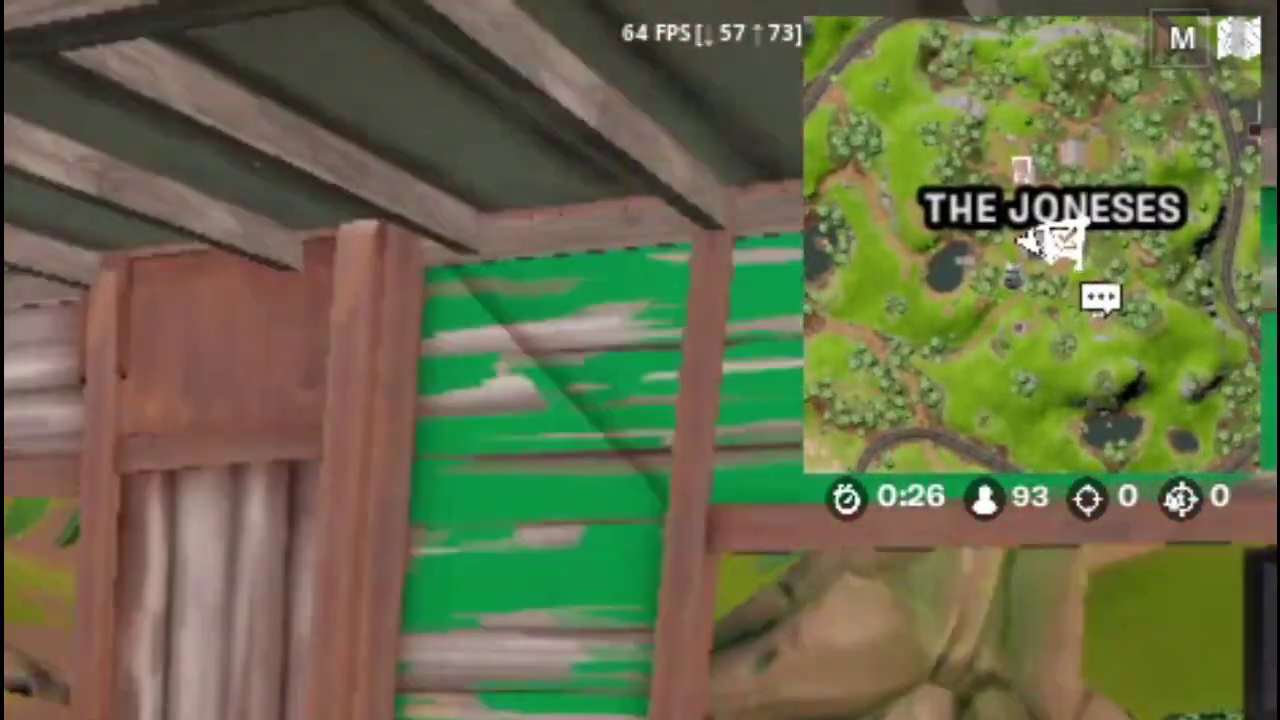
key(w)
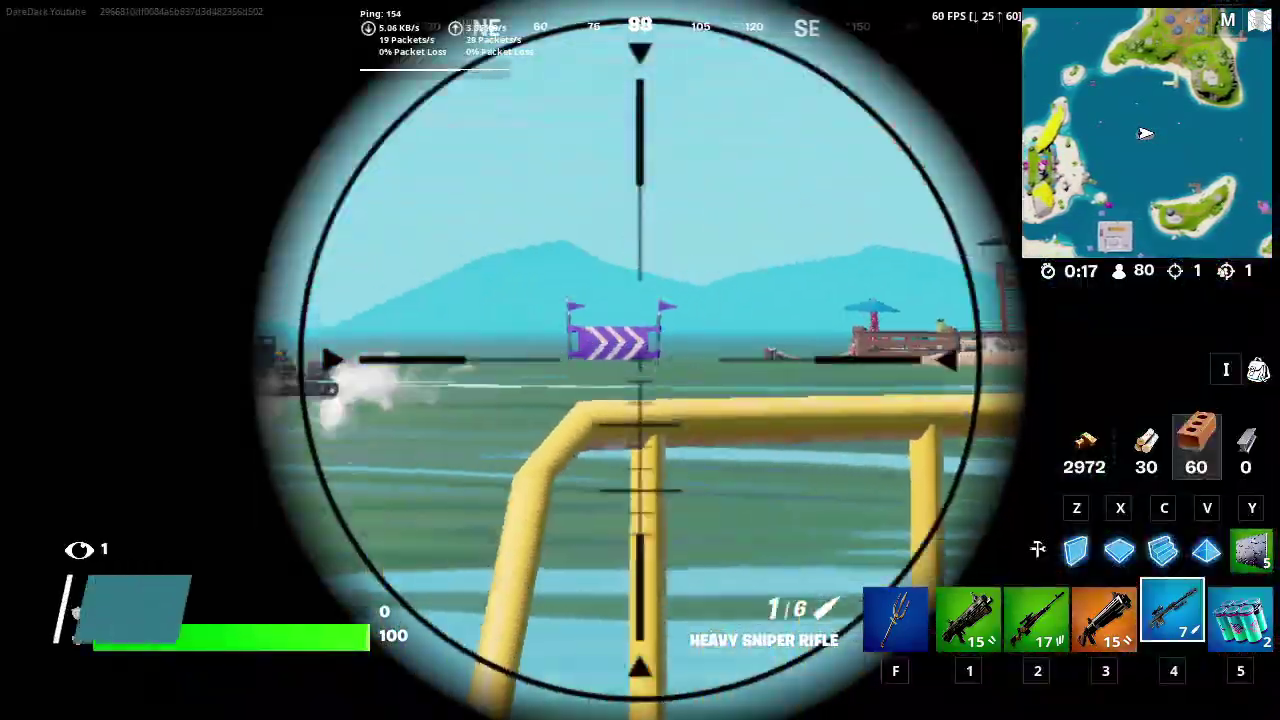
click(640, 360)
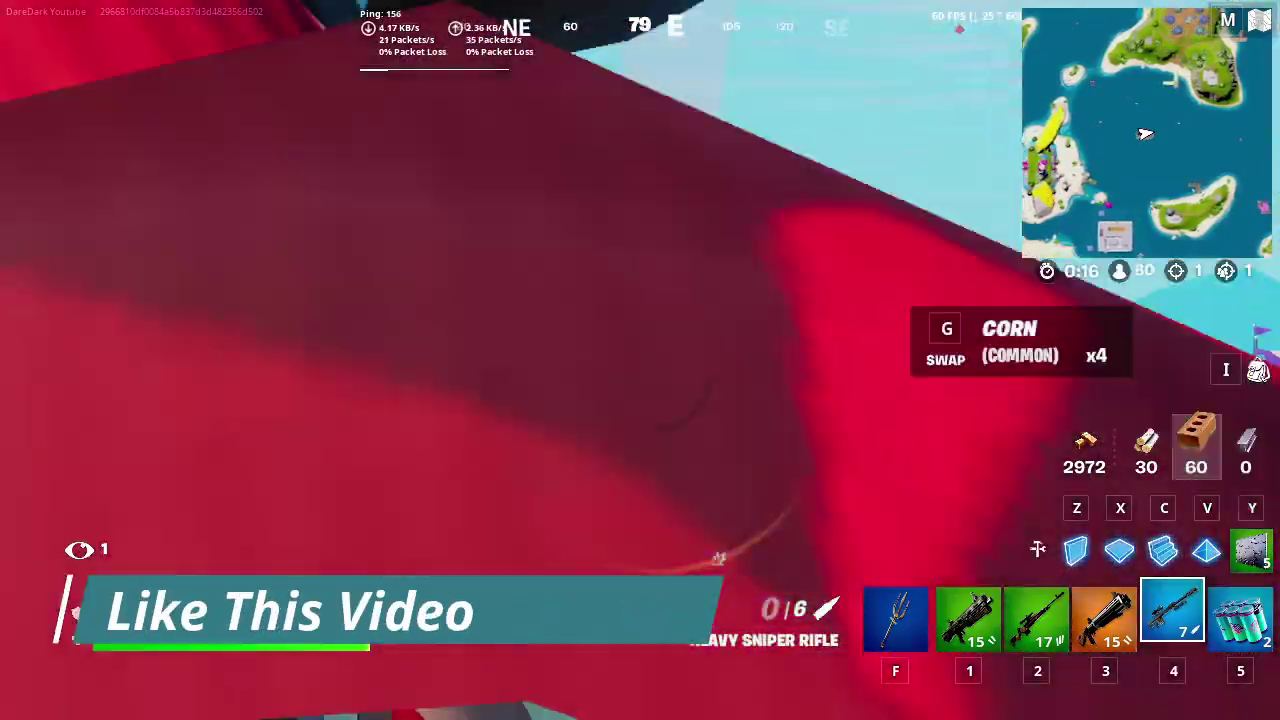
key(r)
key(w)
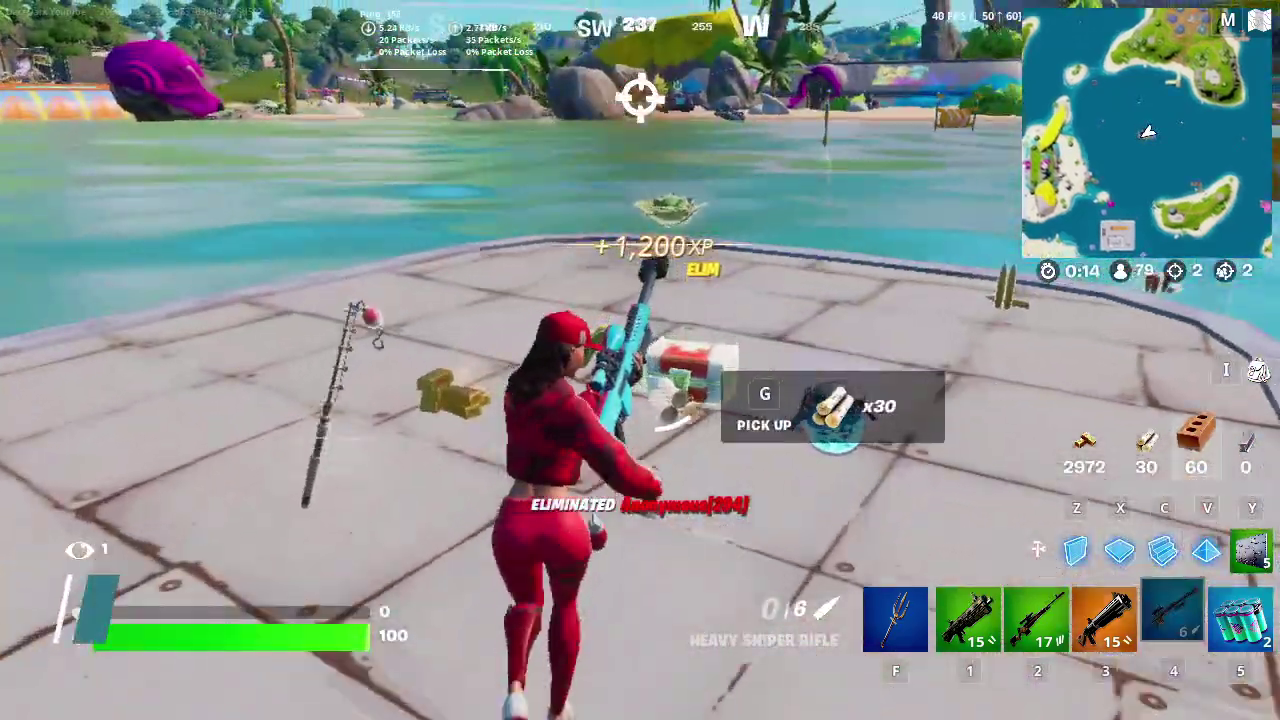
key(w)
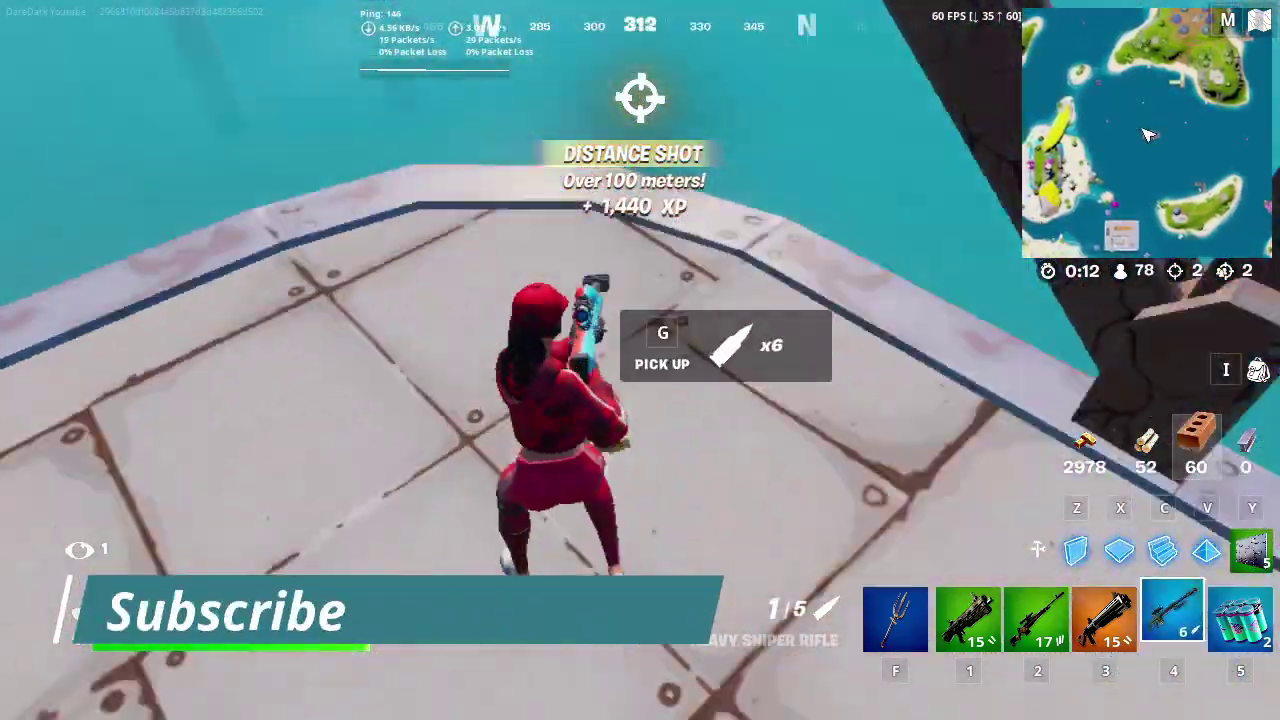
key(w)
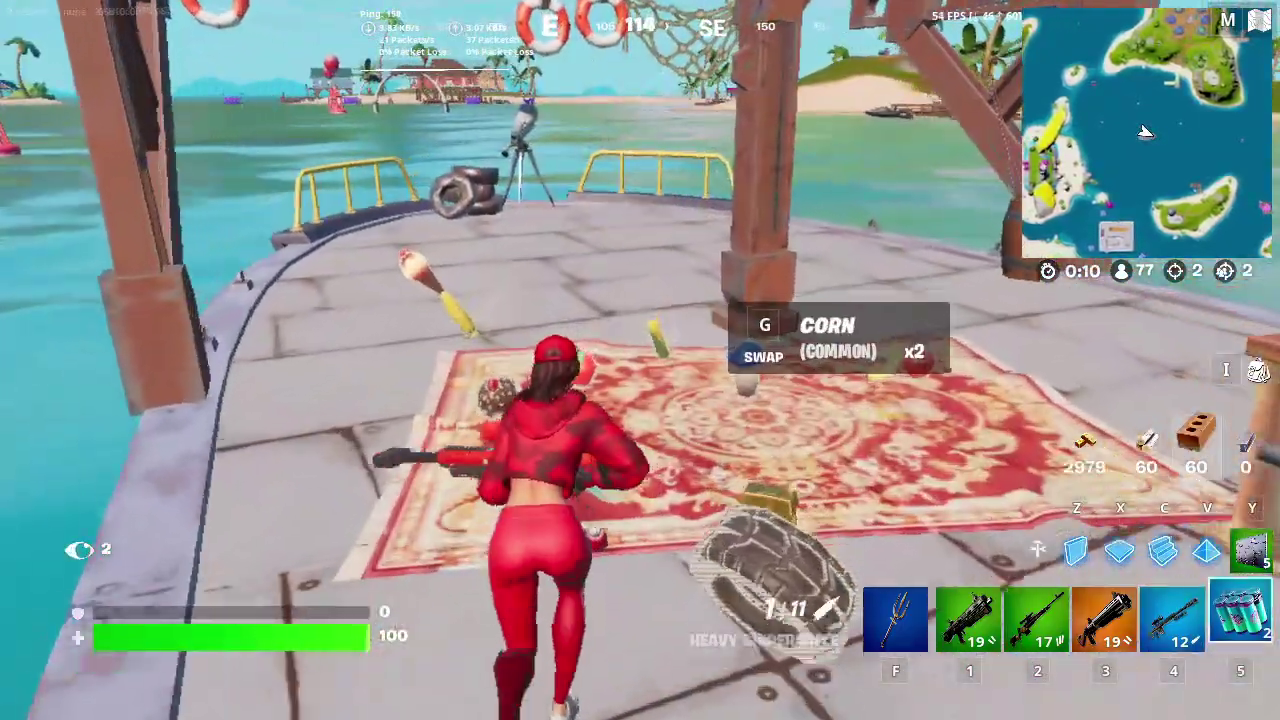
key(5)
key(w)
click(640, 333)
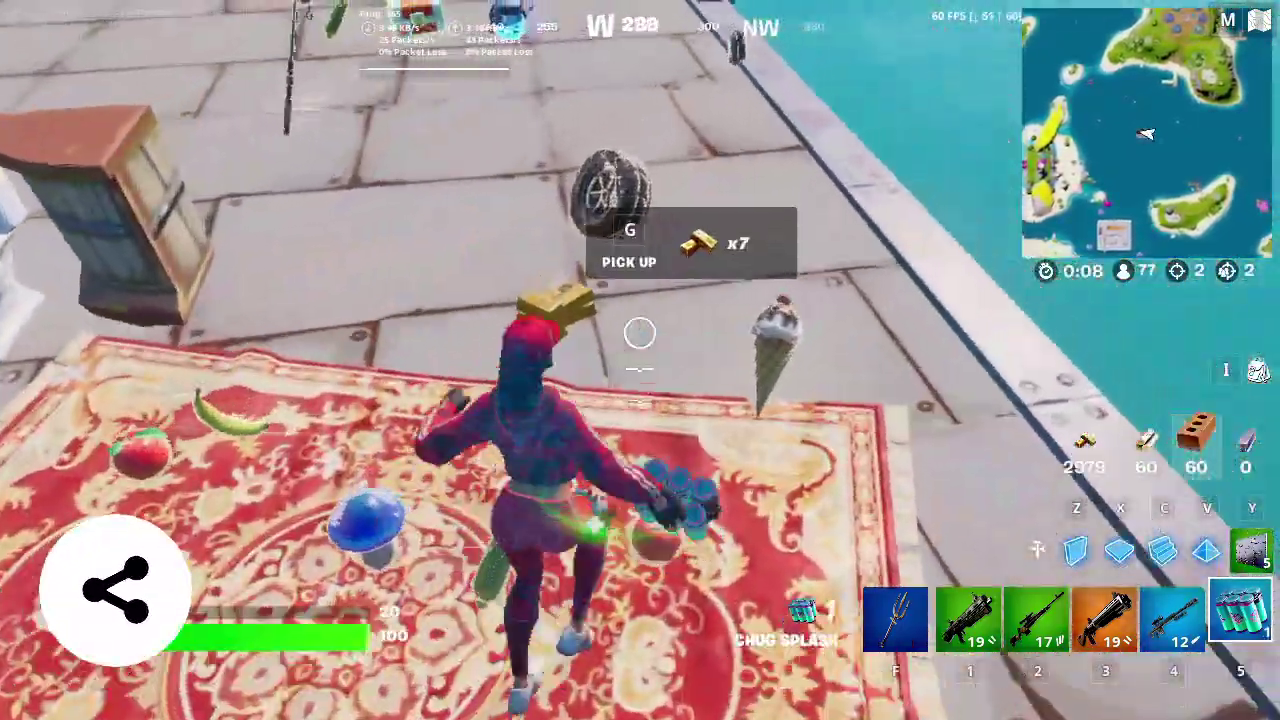
click(640, 333)
key(w)
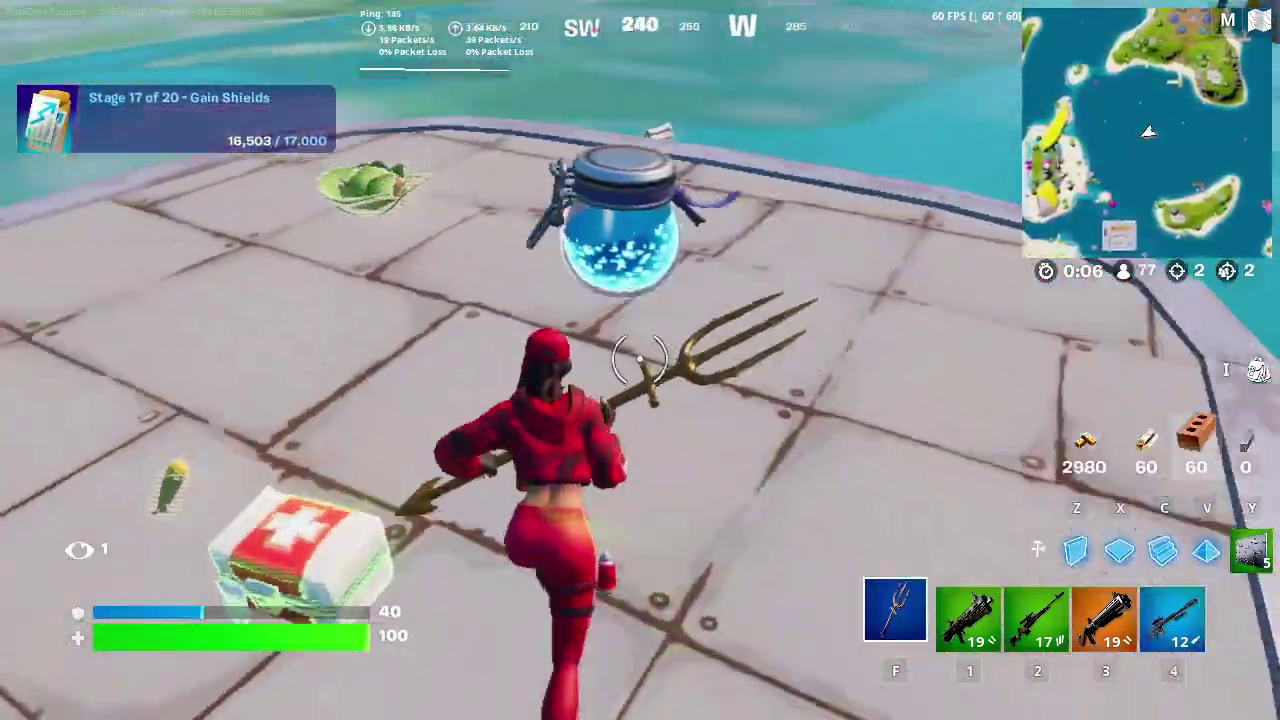
key(g)
key(5)
key(w)
key(z)
click(640, 360)
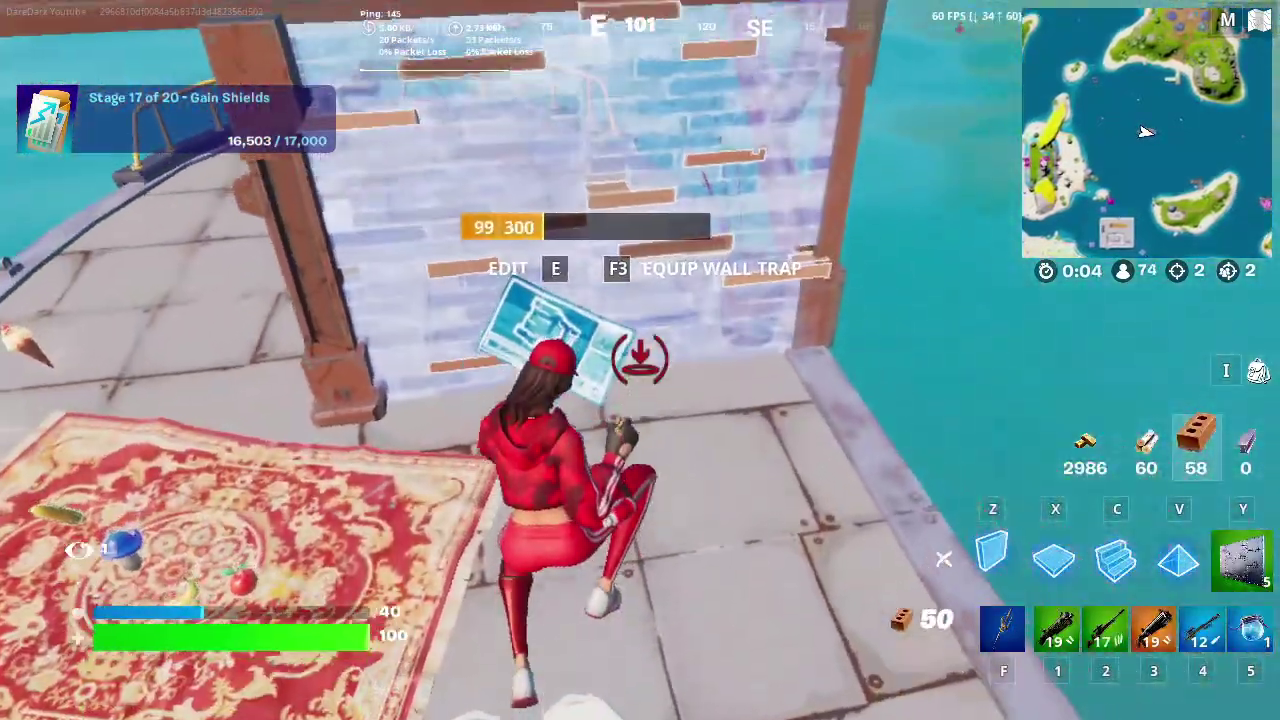
click(640, 360)
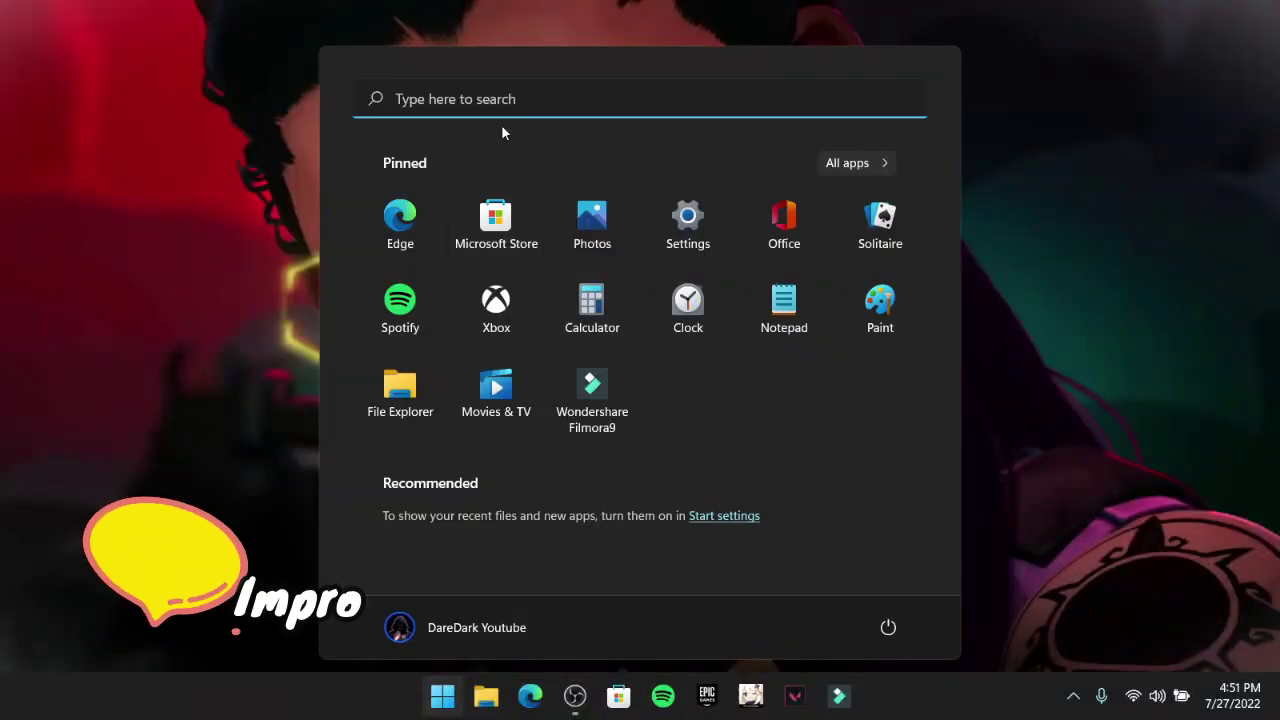
Search Windows for the power plan editor, open it, and go up to the Power Options overview of all plans.
click(509, 105)
text(Edit)
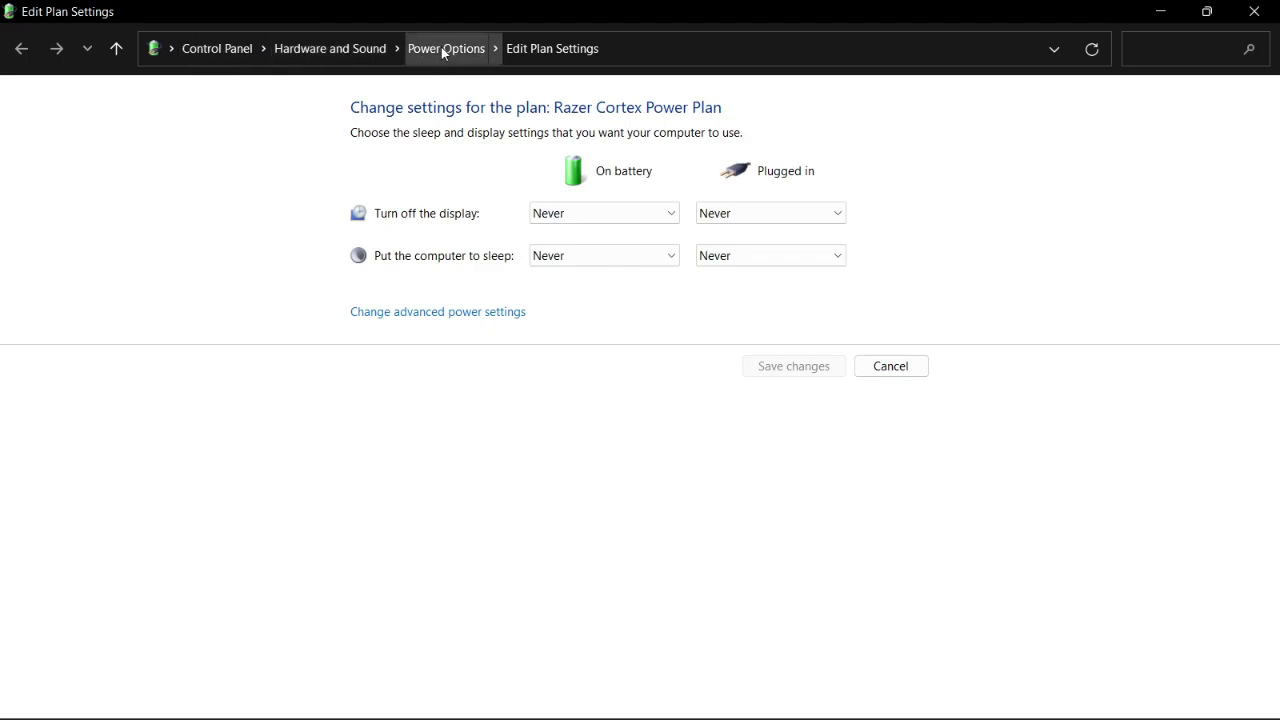
click(441, 47)
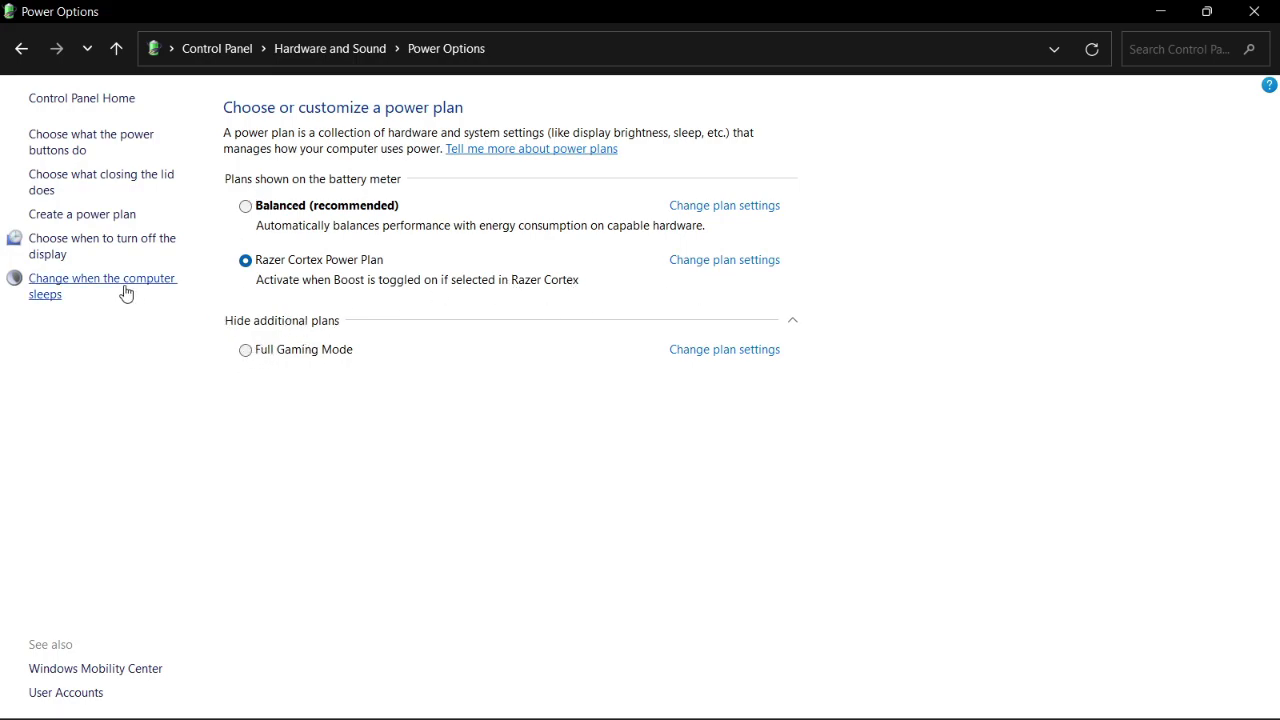
click(799, 322)
click(795, 322)
Start a new power plan based on High performance and name it Gaming.
click(88, 216)
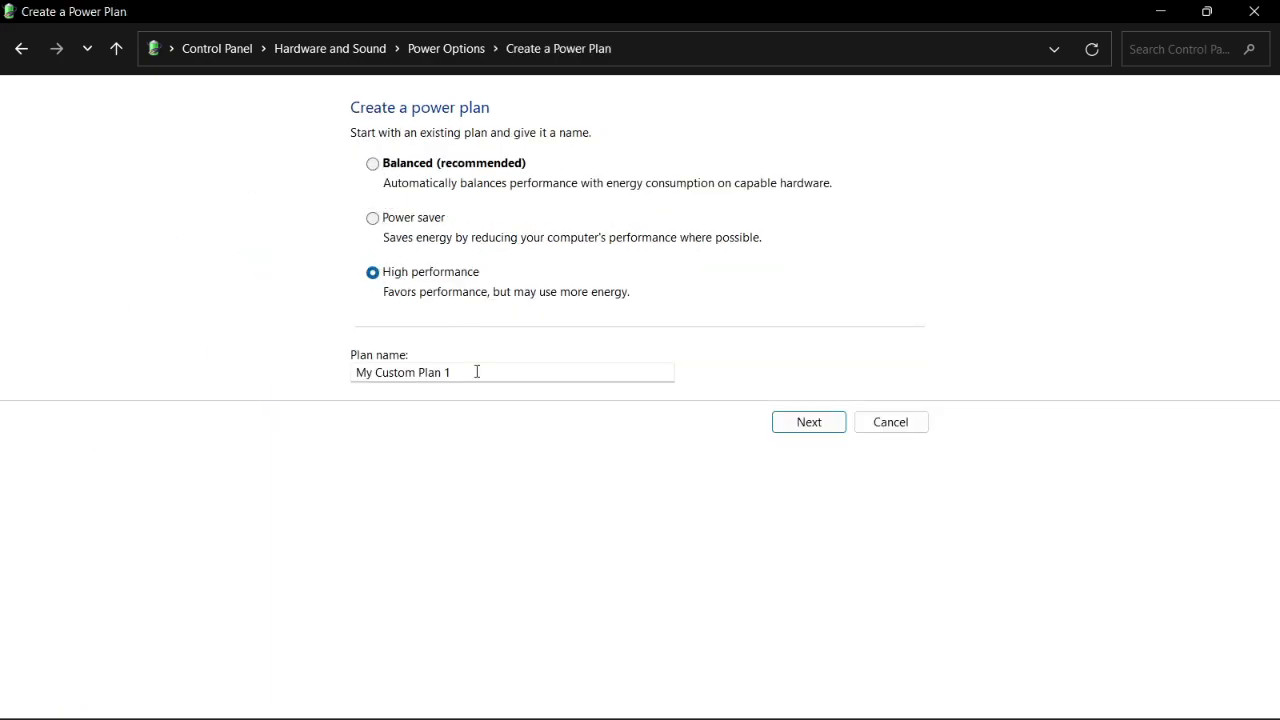
click(356, 373)
drag(377, 368, 342, 368)
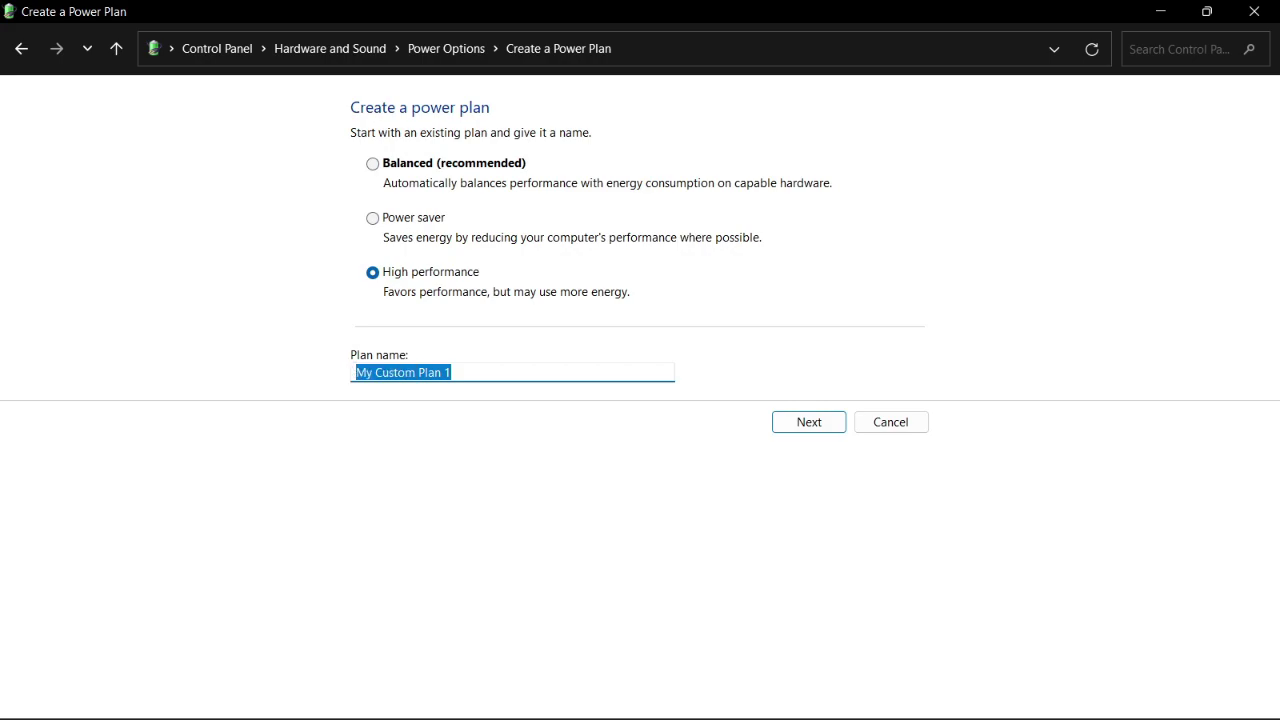
text(Gaming)
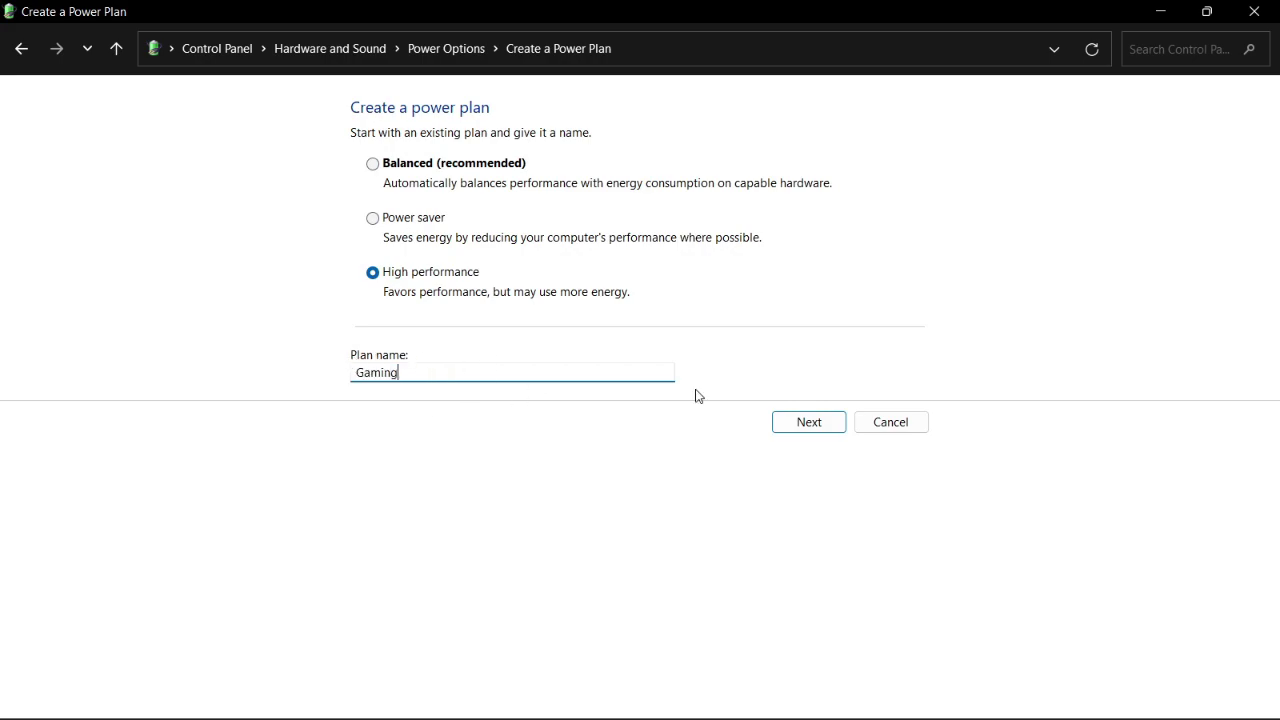
click(808, 423)
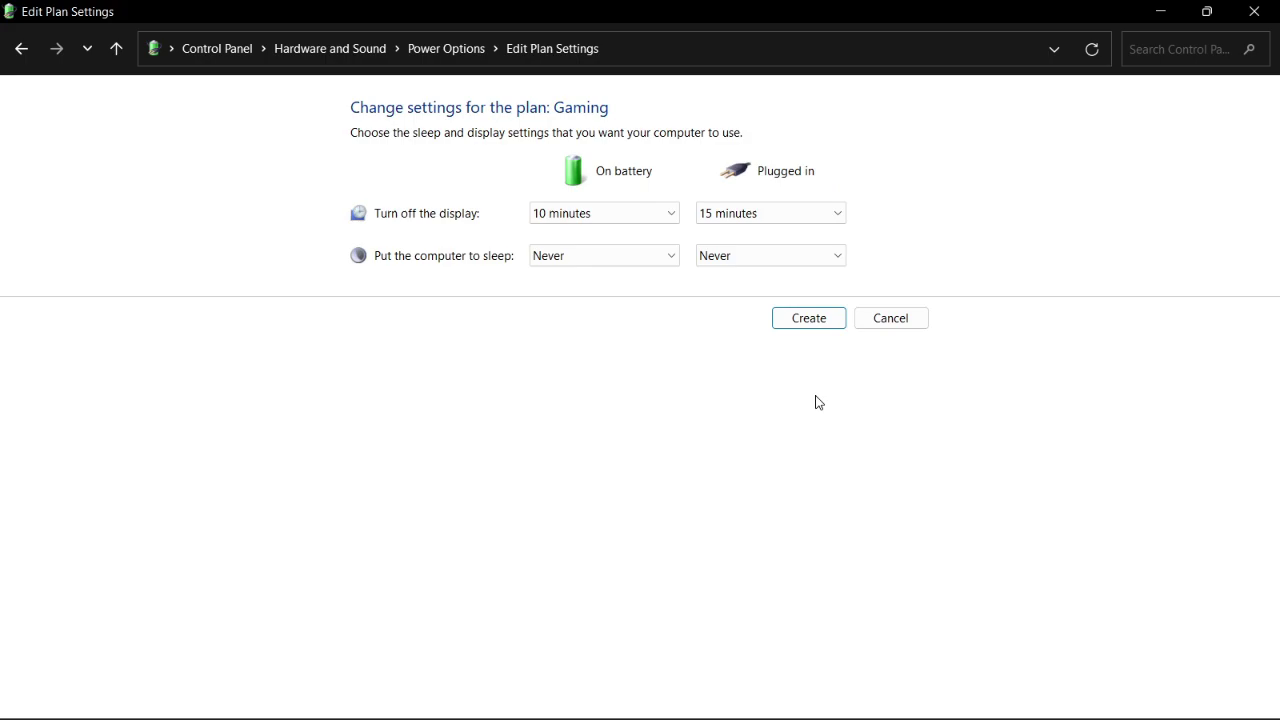
Set the Gaming plan's display turn-off to Never for both battery and plugged in, and create the plan.
click(654, 213)
click(580, 473)
click(772, 213)
click(733, 475)
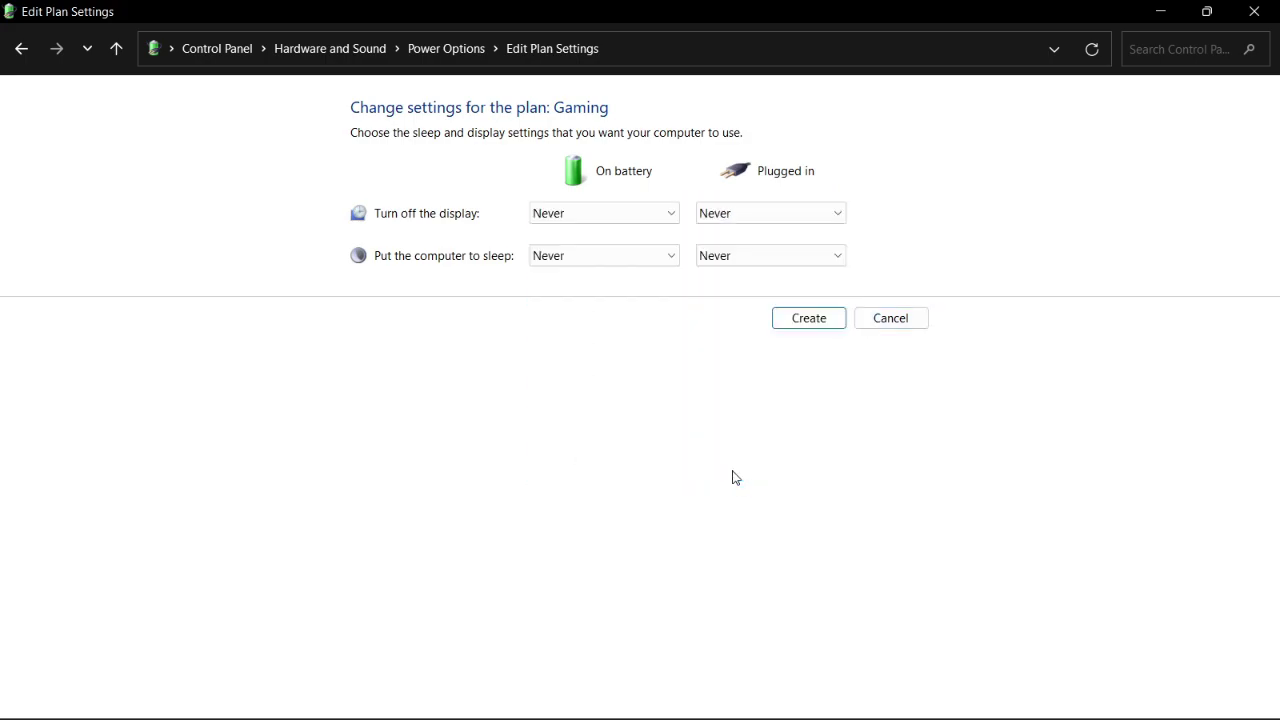
click(827, 319)
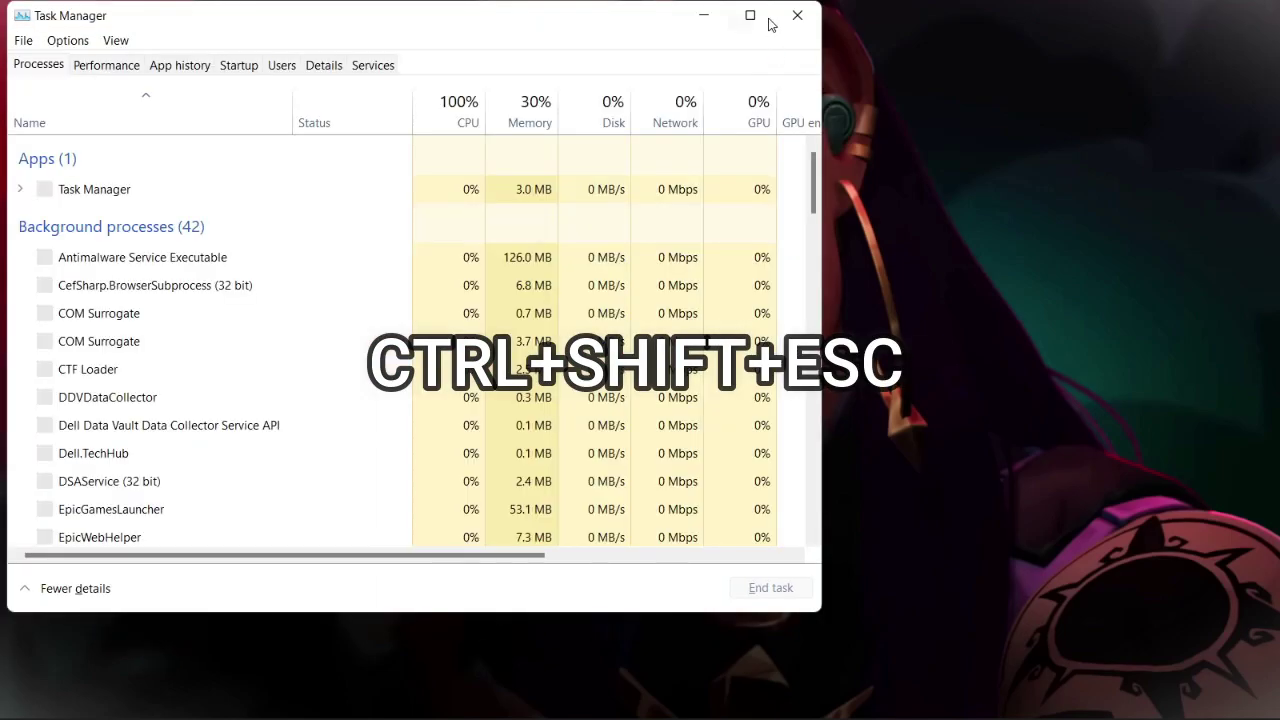
Search Windows for Task Manager, open it maximized, and show the list of startup apps.
click(756, 20)
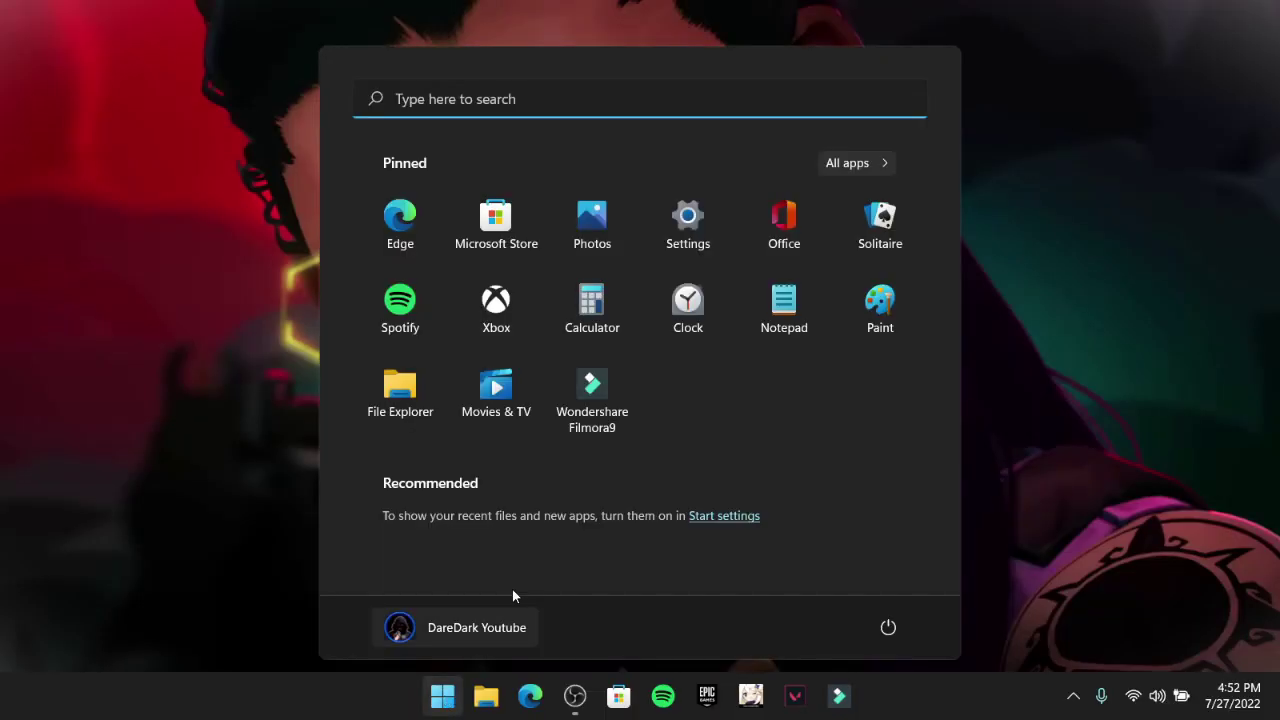
click(515, 104)
text(task)
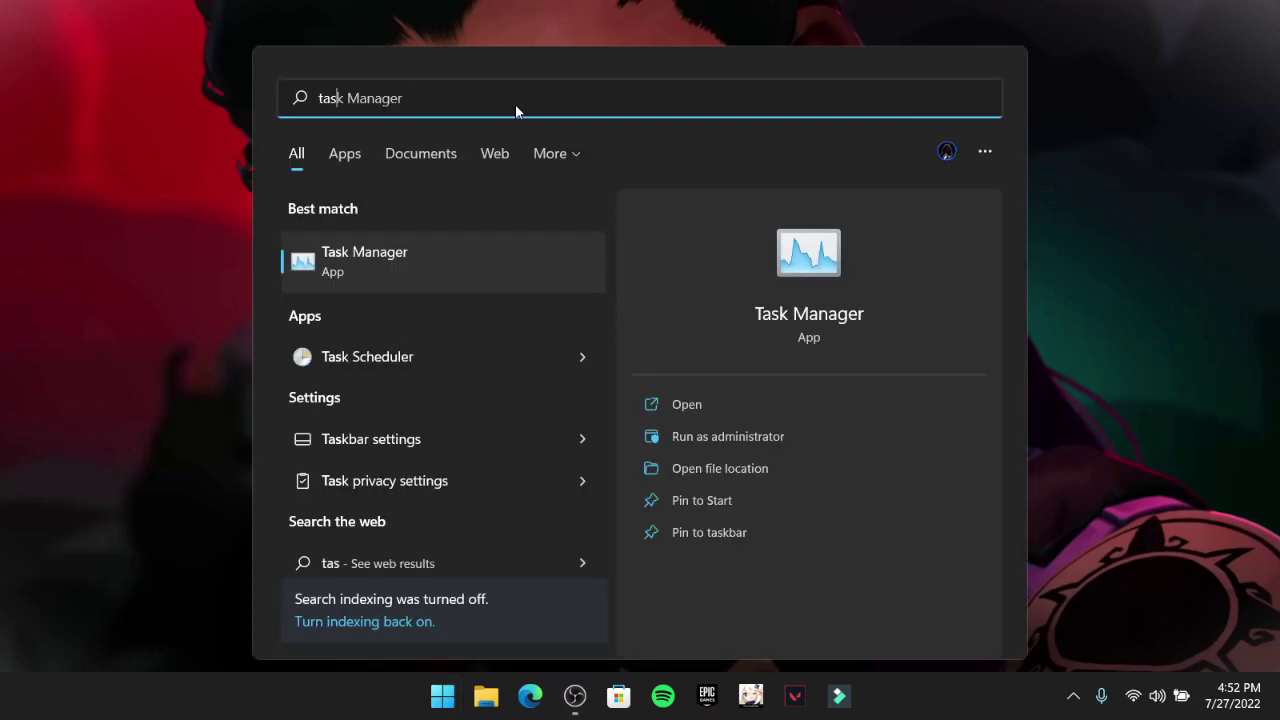
click(416, 250)
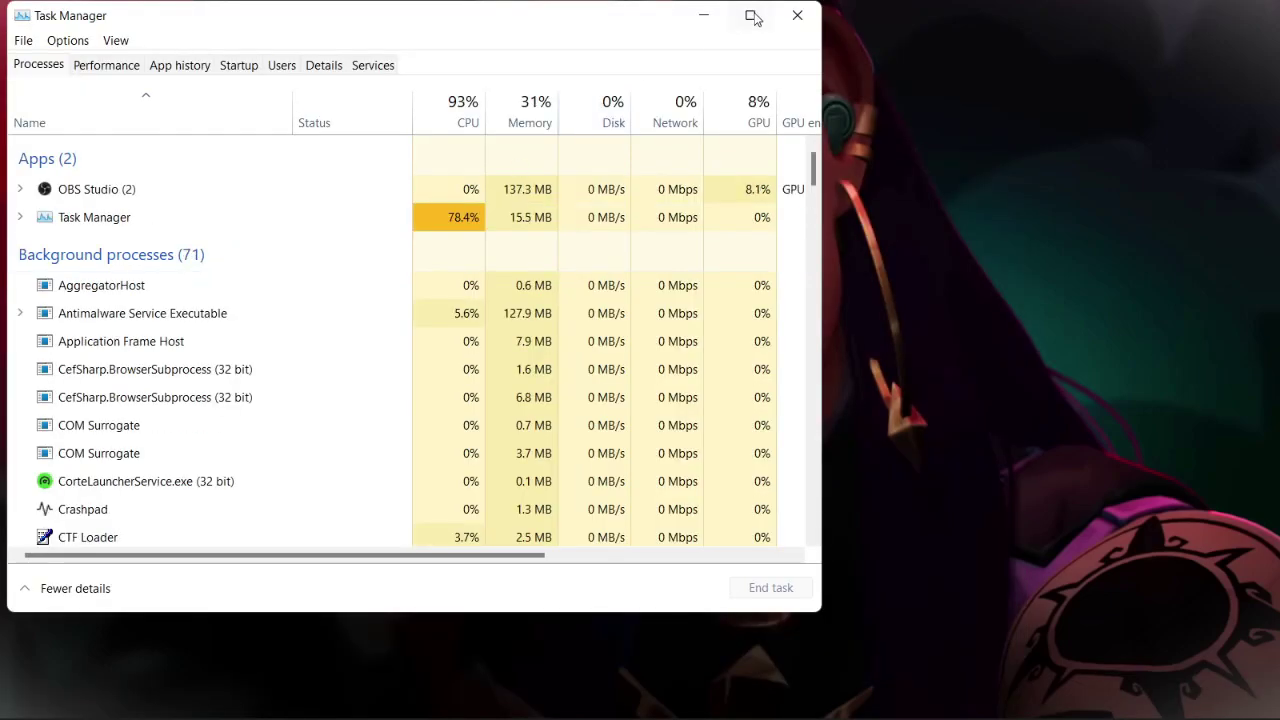
click(750, 15)
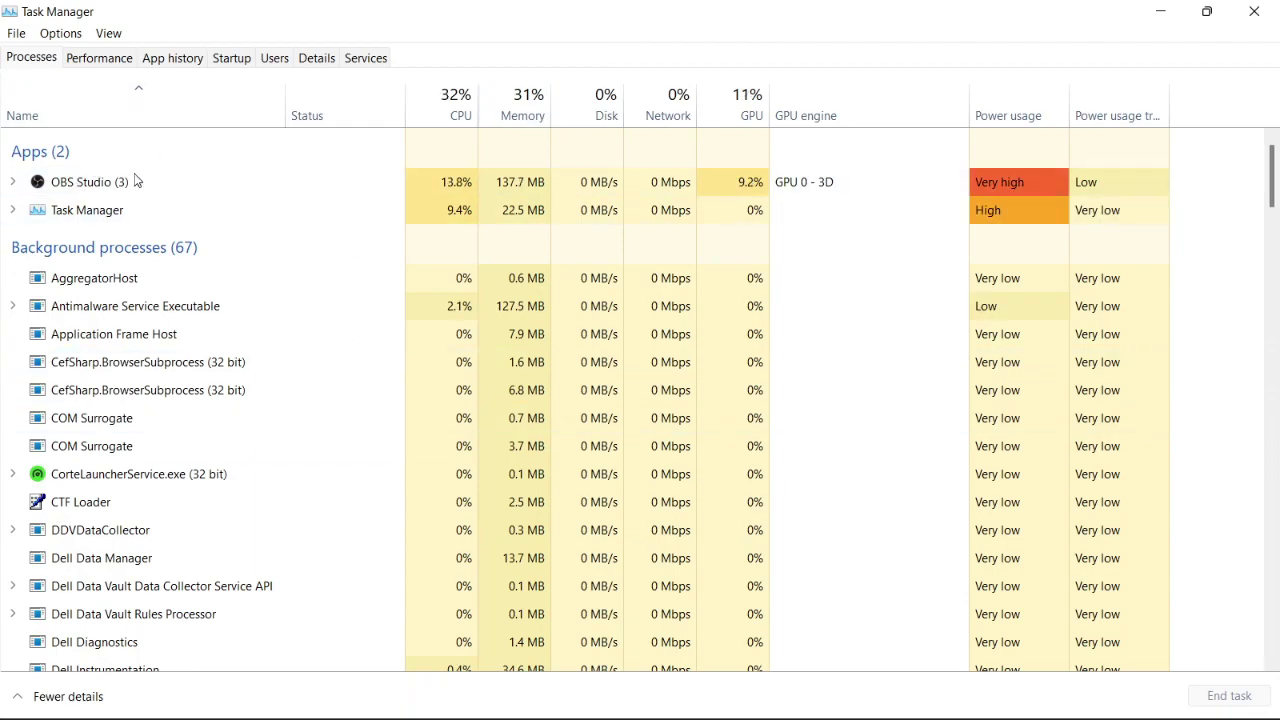
click(238, 60)
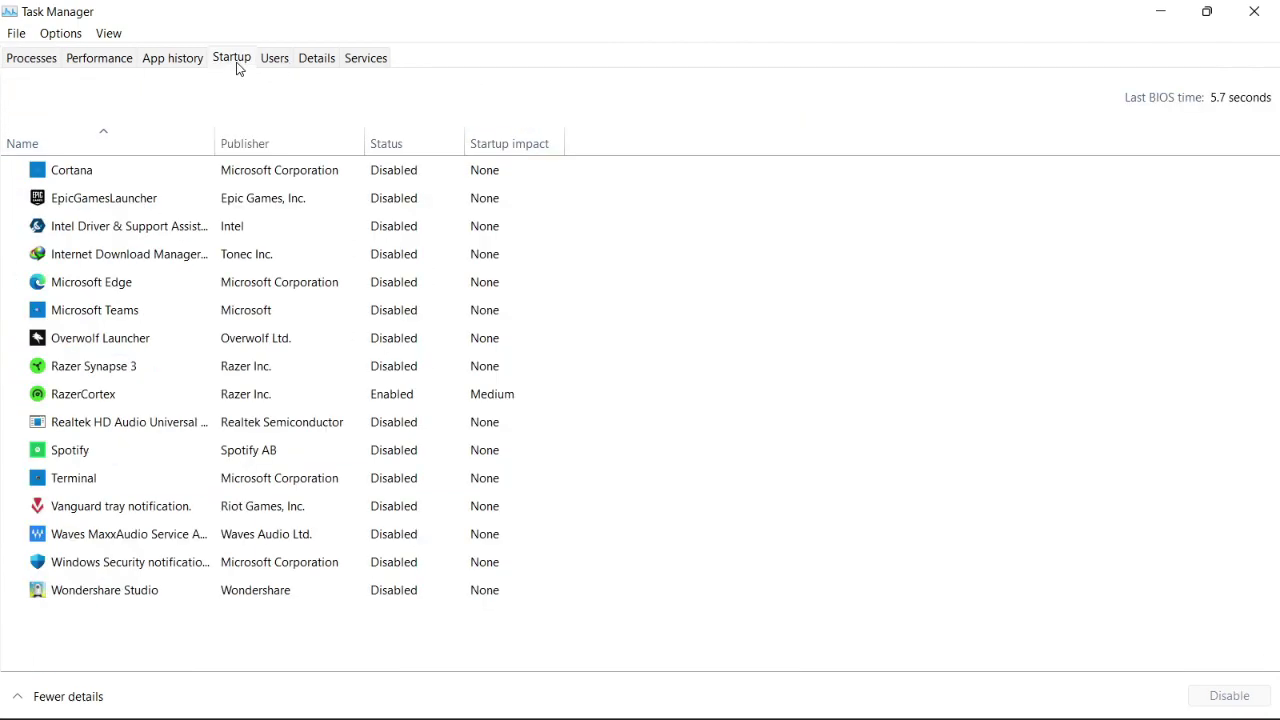
Go through the startup apps, disable RazerCortex at startup, and enable it again.
click(321, 165)
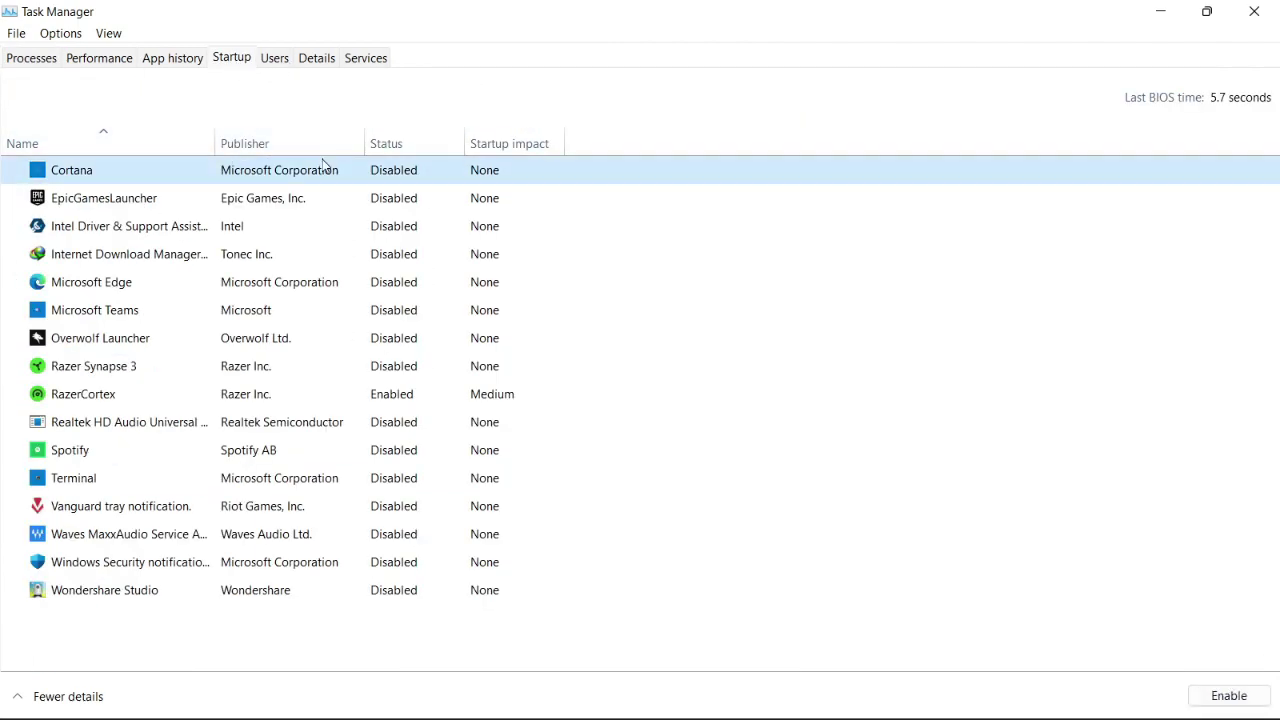
click(356, 198)
click(375, 230)
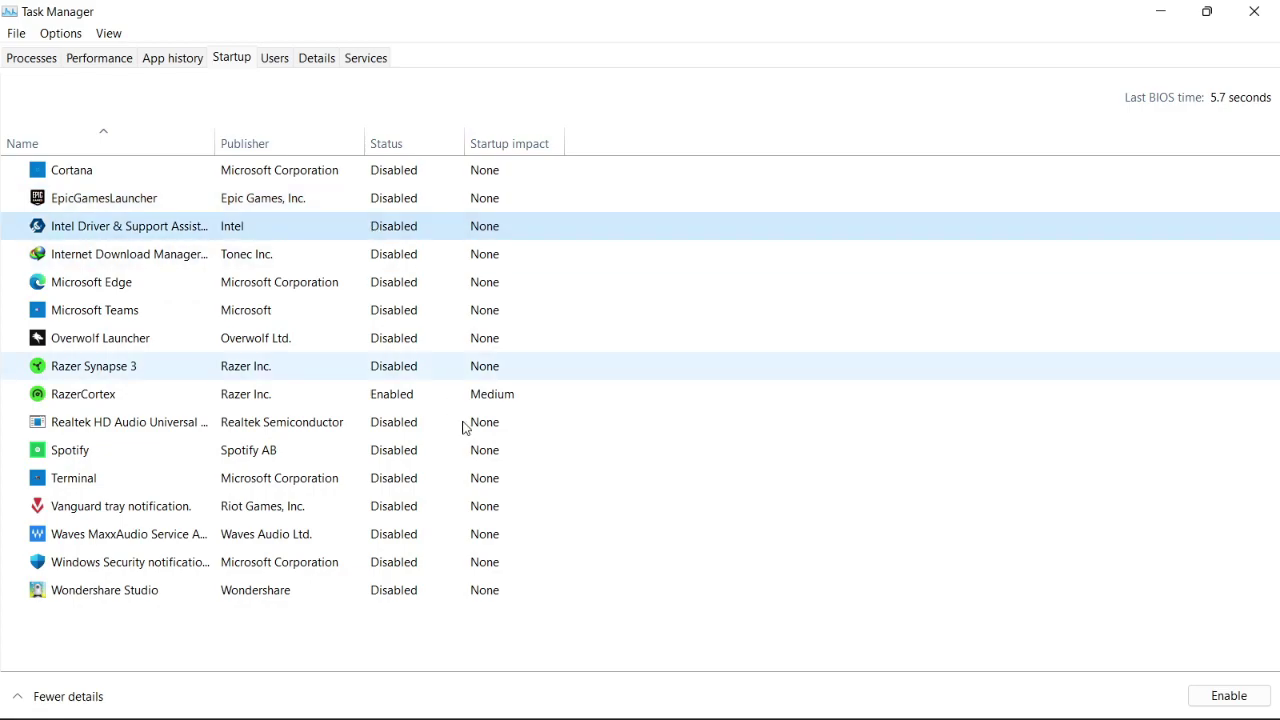
click(420, 393)
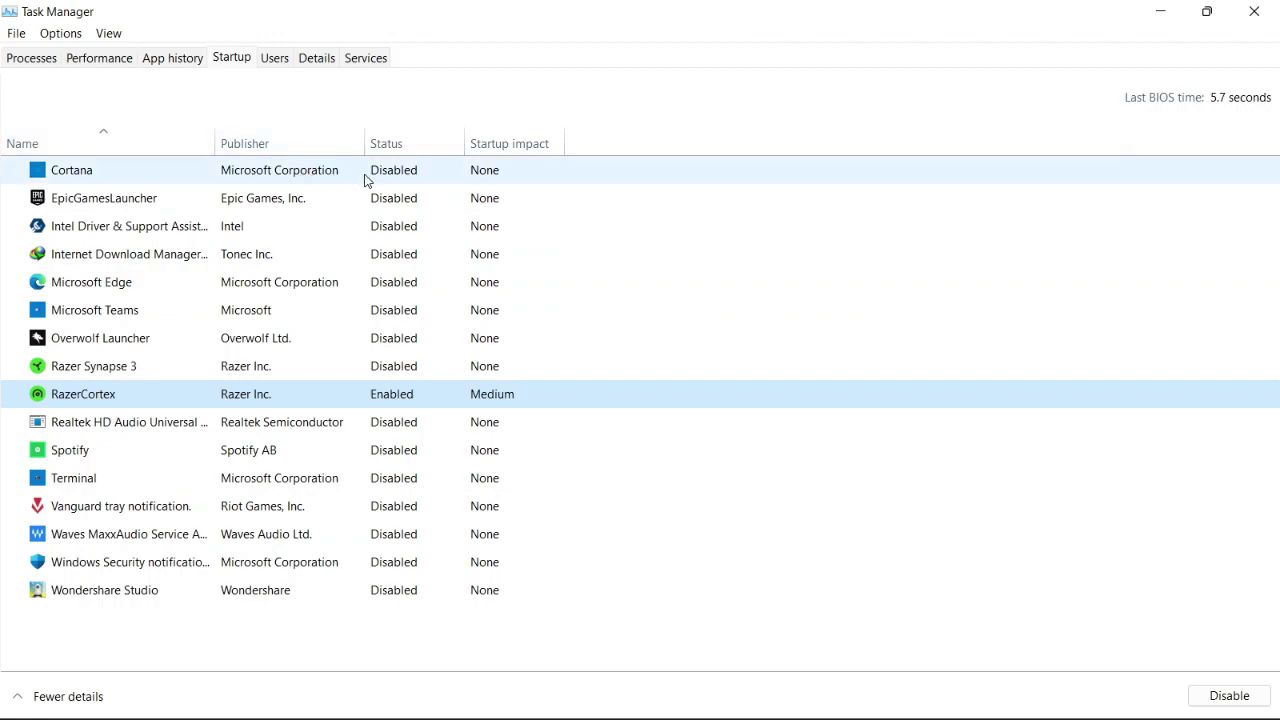
click(1227, 694)
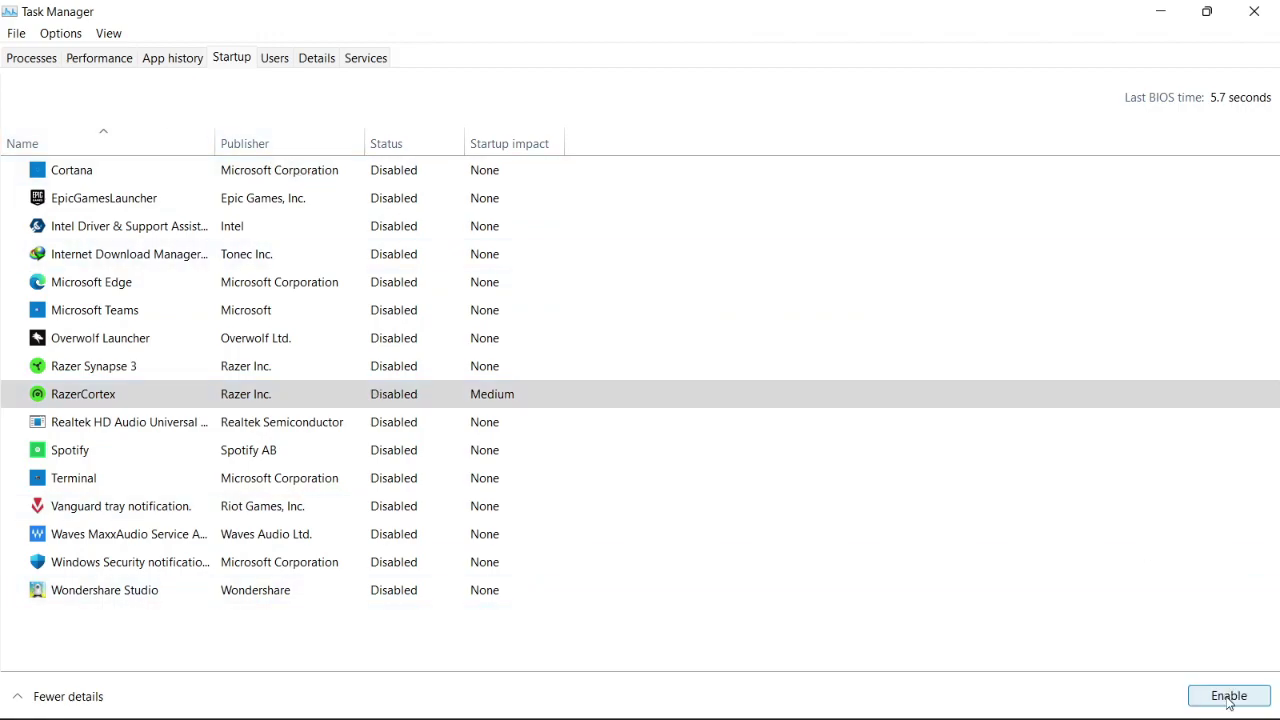
click(1229, 698)
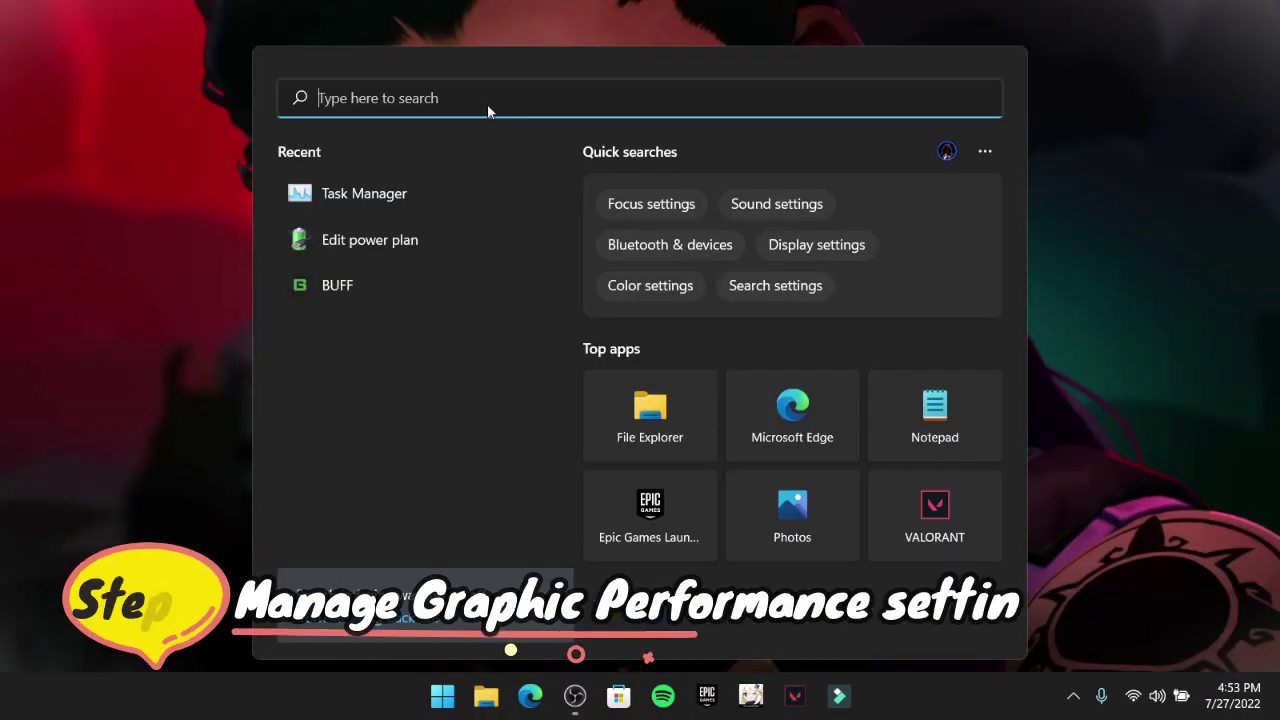
Search Windows for the graphics settings and open the custom options for apps.
text(gra)
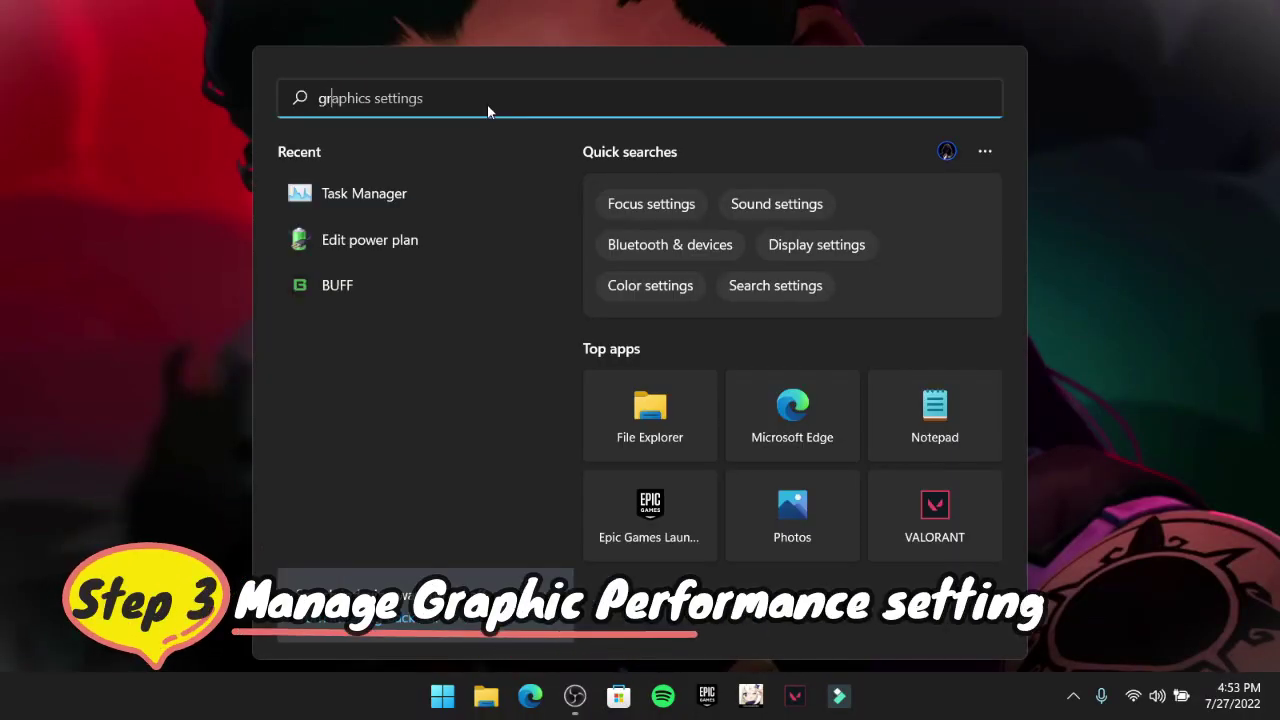
text(phi)
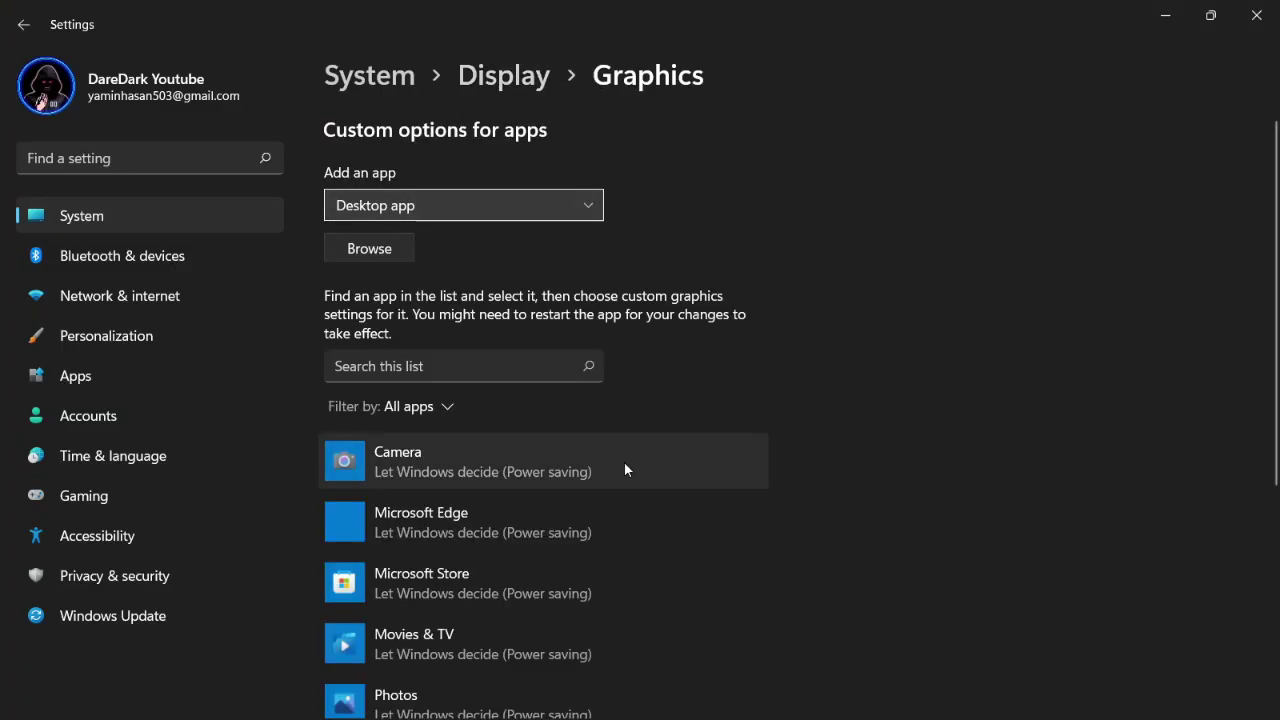
scroll(626, 462, down, 4)
scroll(664, 494, up, 4)
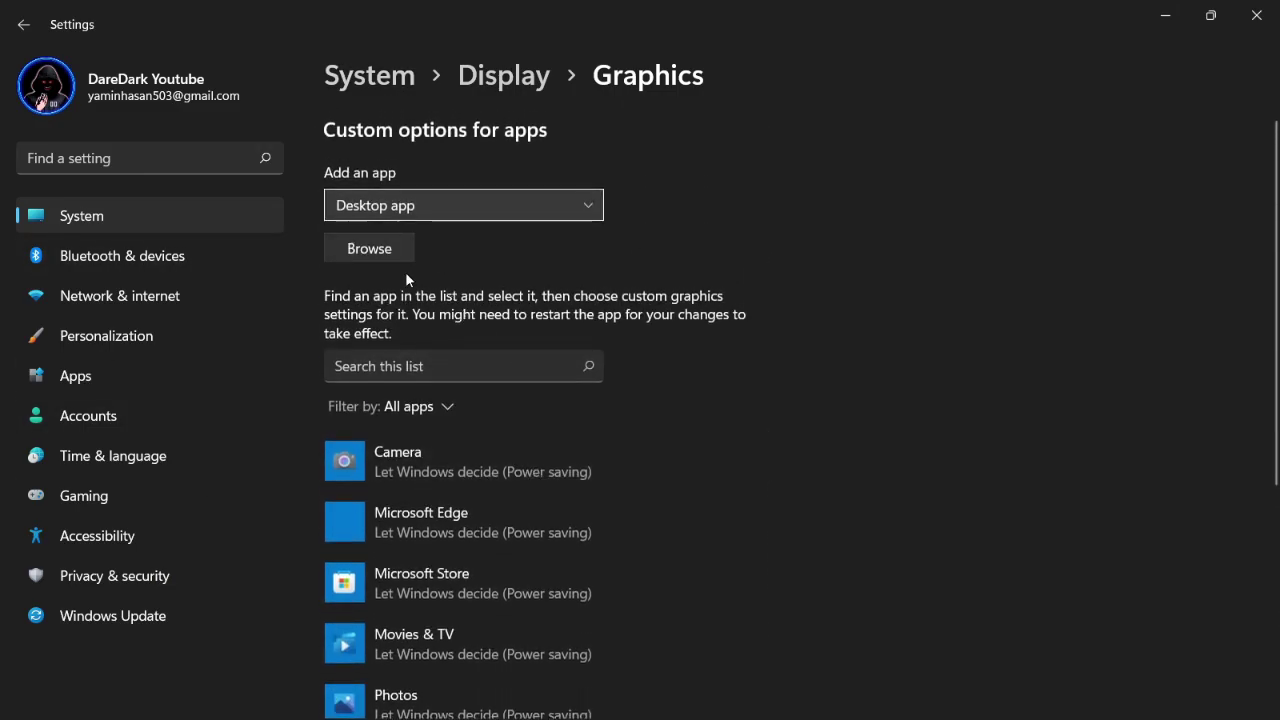
Browse for a desktop app in the Fortnite folder on drive D, down to FortniteGame\Binaries\Win64.
click(369, 249)
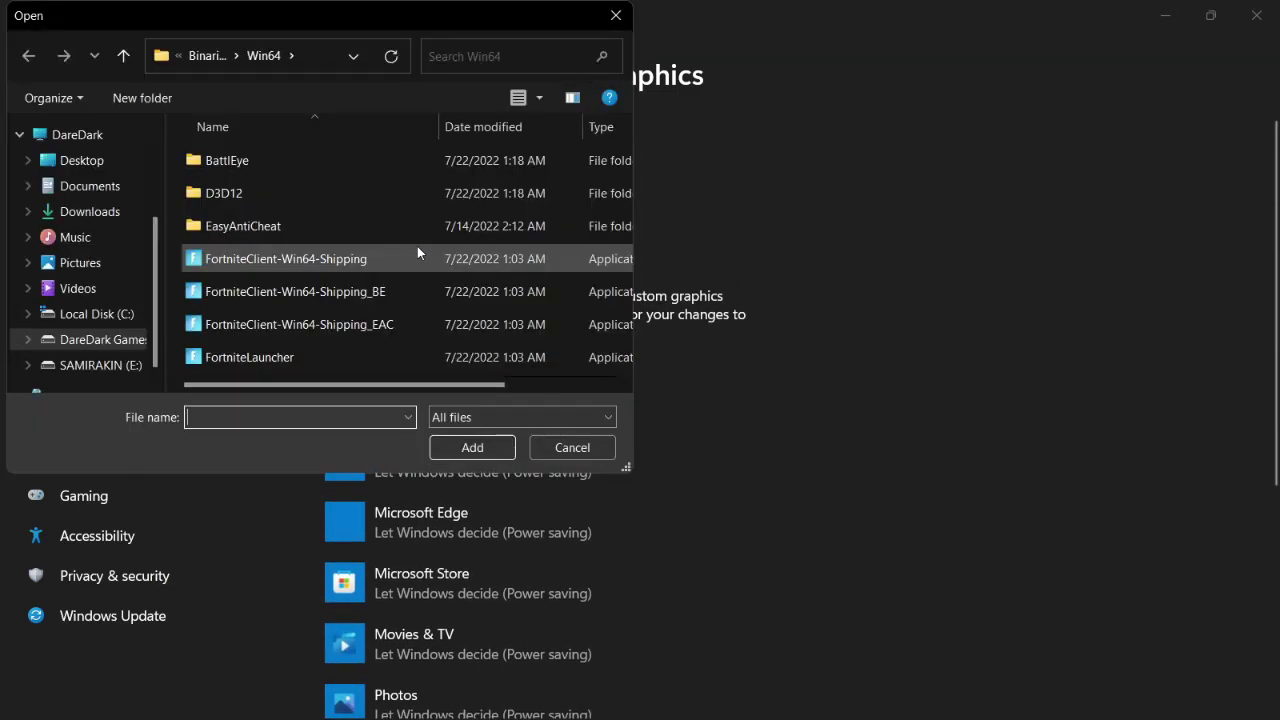
click(82, 339)
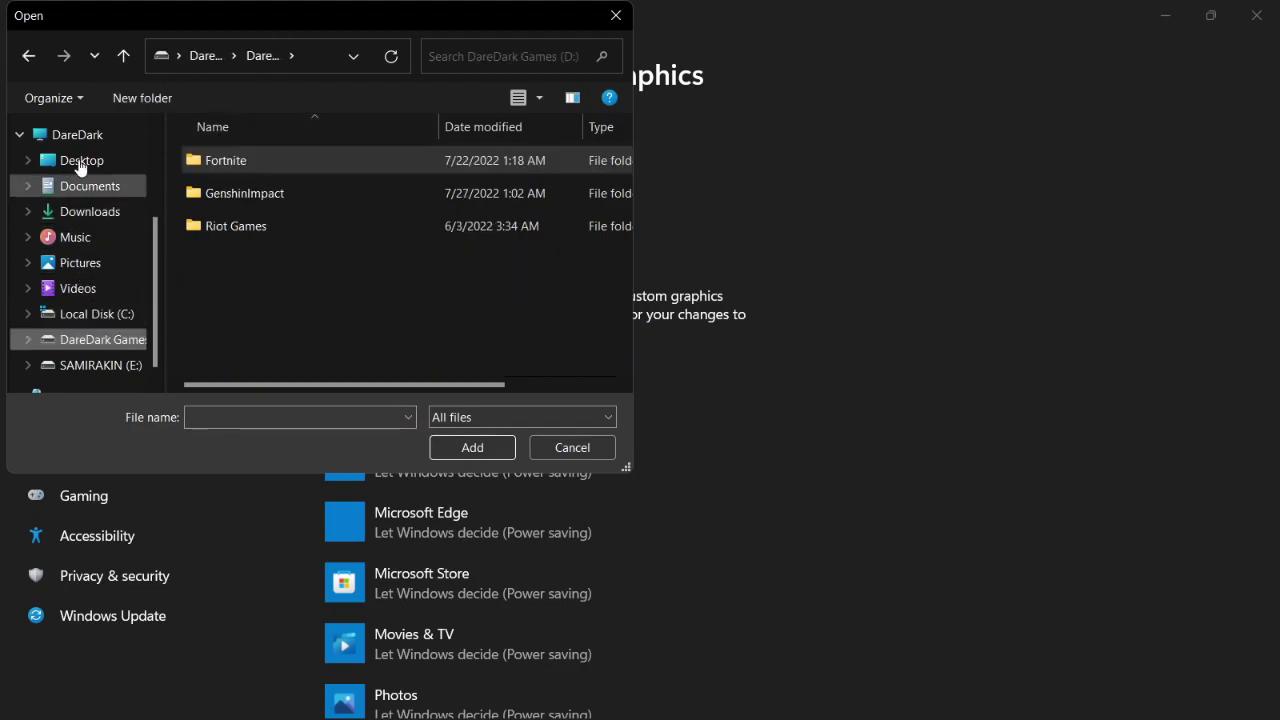
scroll(84, 190, up, 1)
click(85, 190)
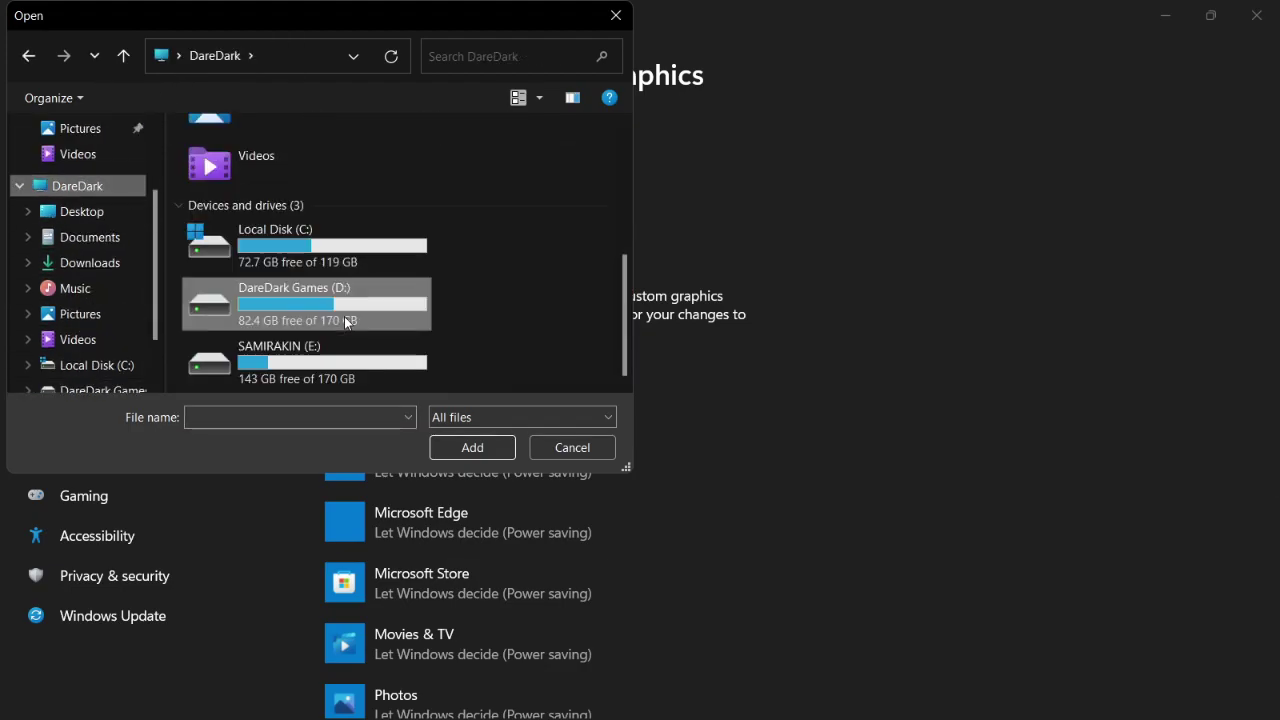
double_click(334, 278)
double_click(226, 160)
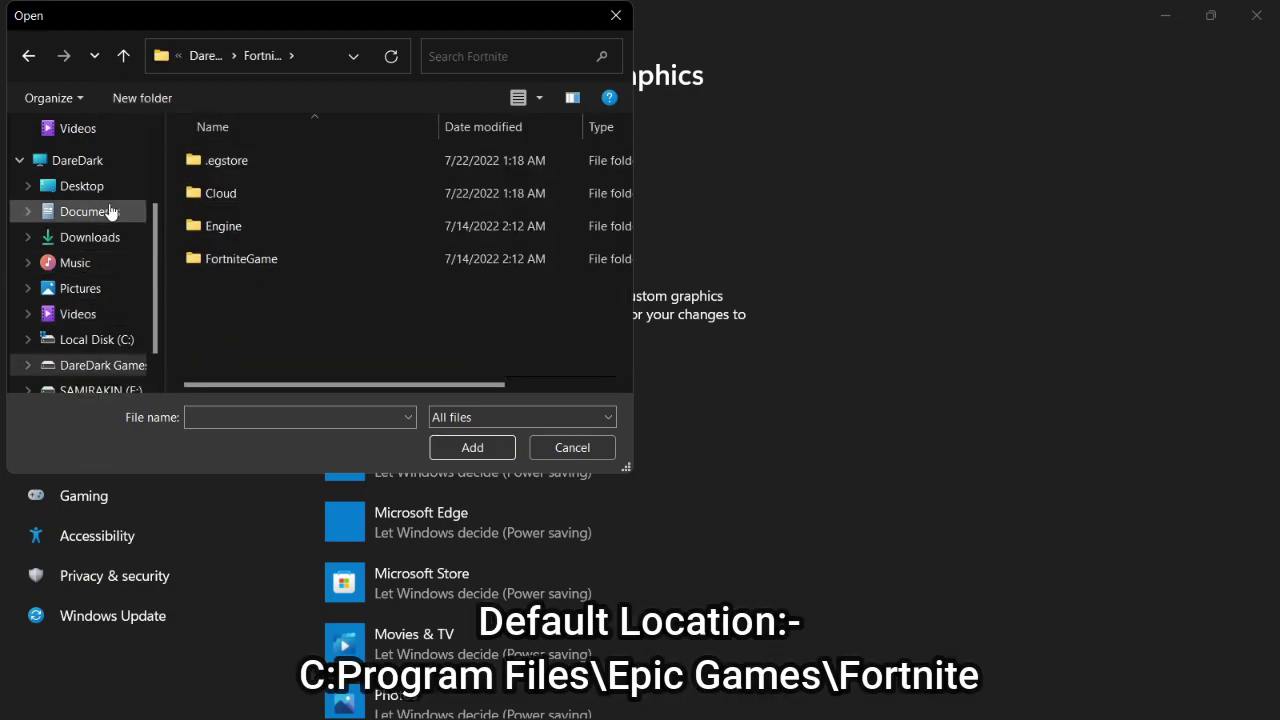
double_click(255, 257)
double_click(233, 164)
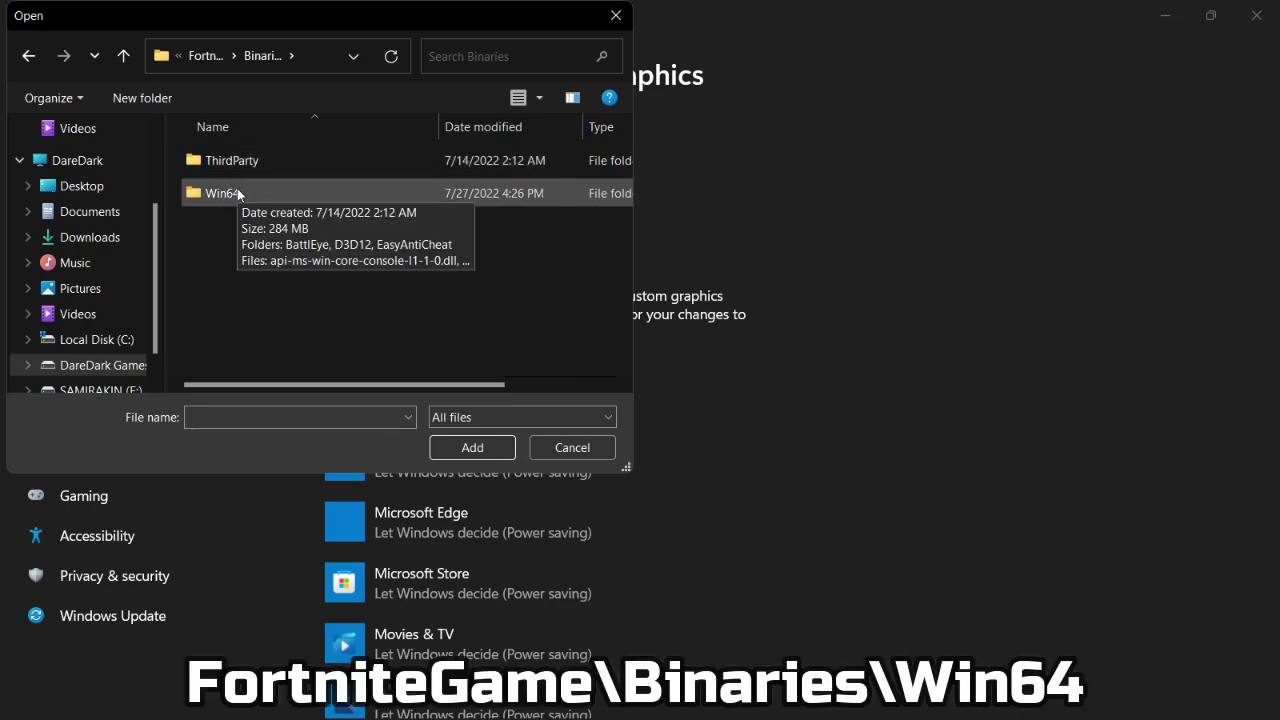
double_click(237, 193)
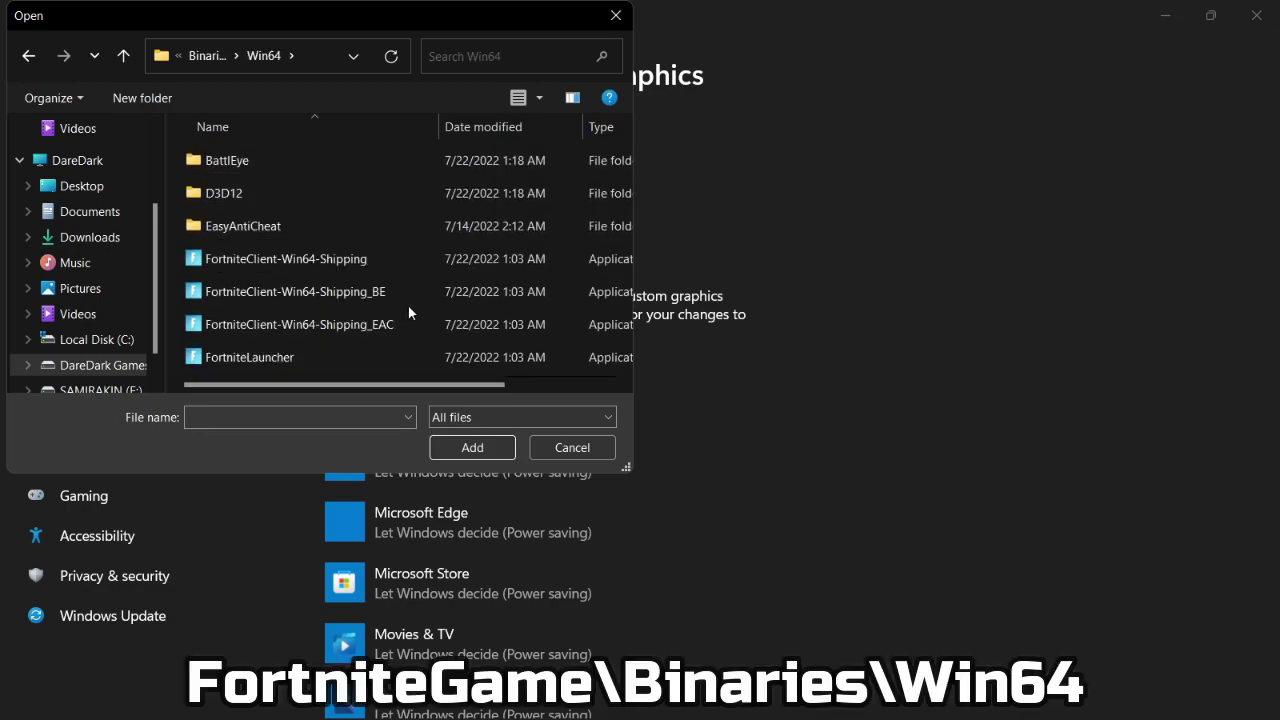
Add FortniteClient-Win64-Shipping to the custom app list and save its graphics preference as High performance.
click(334, 262)
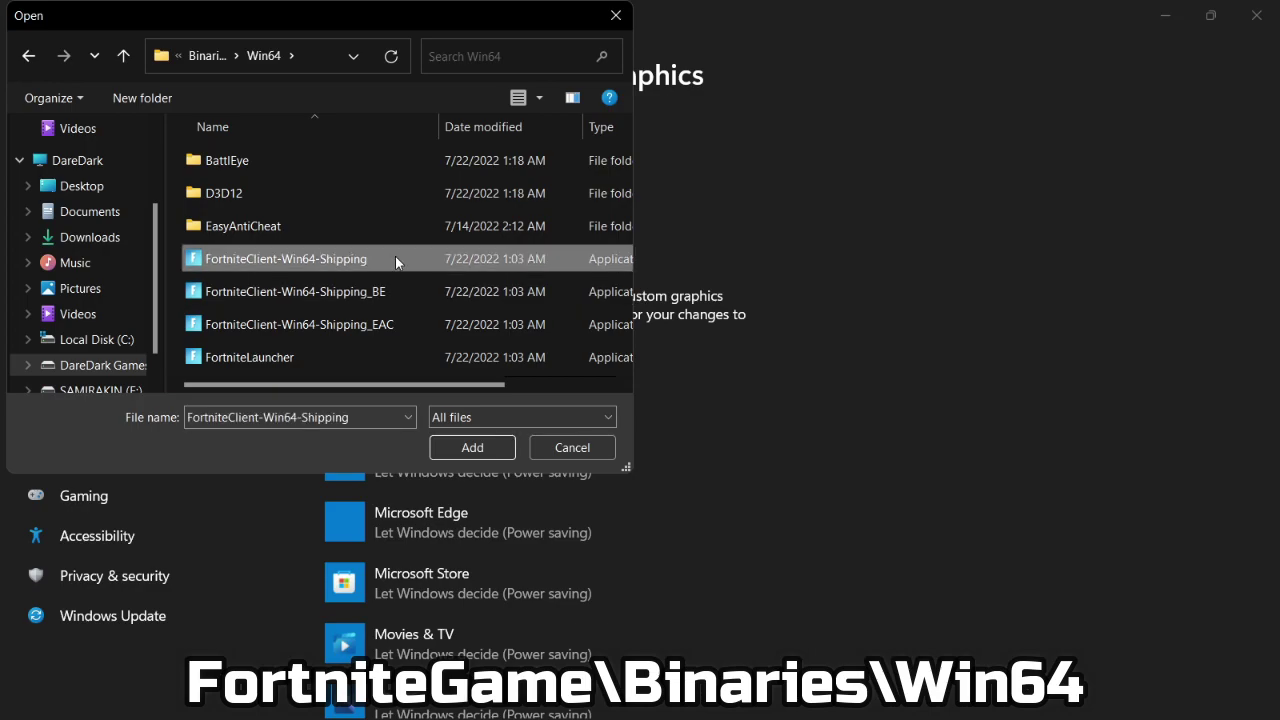
click(480, 450)
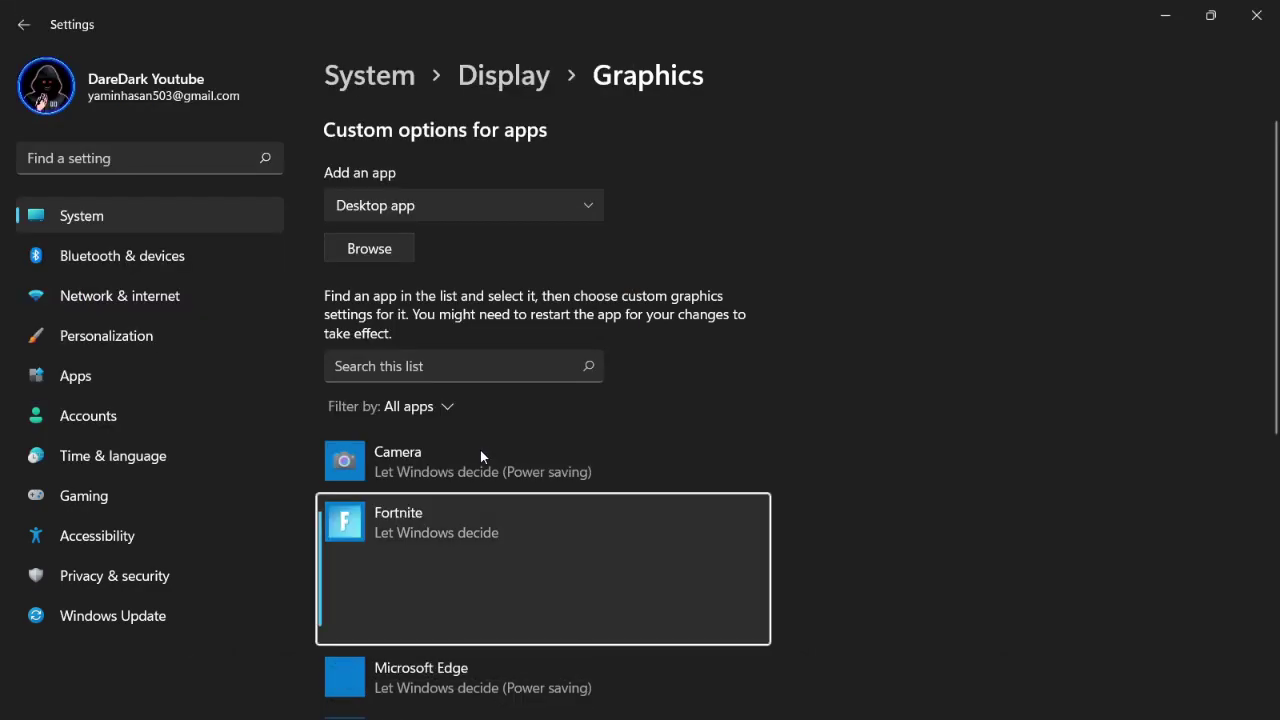
click(646, 438)
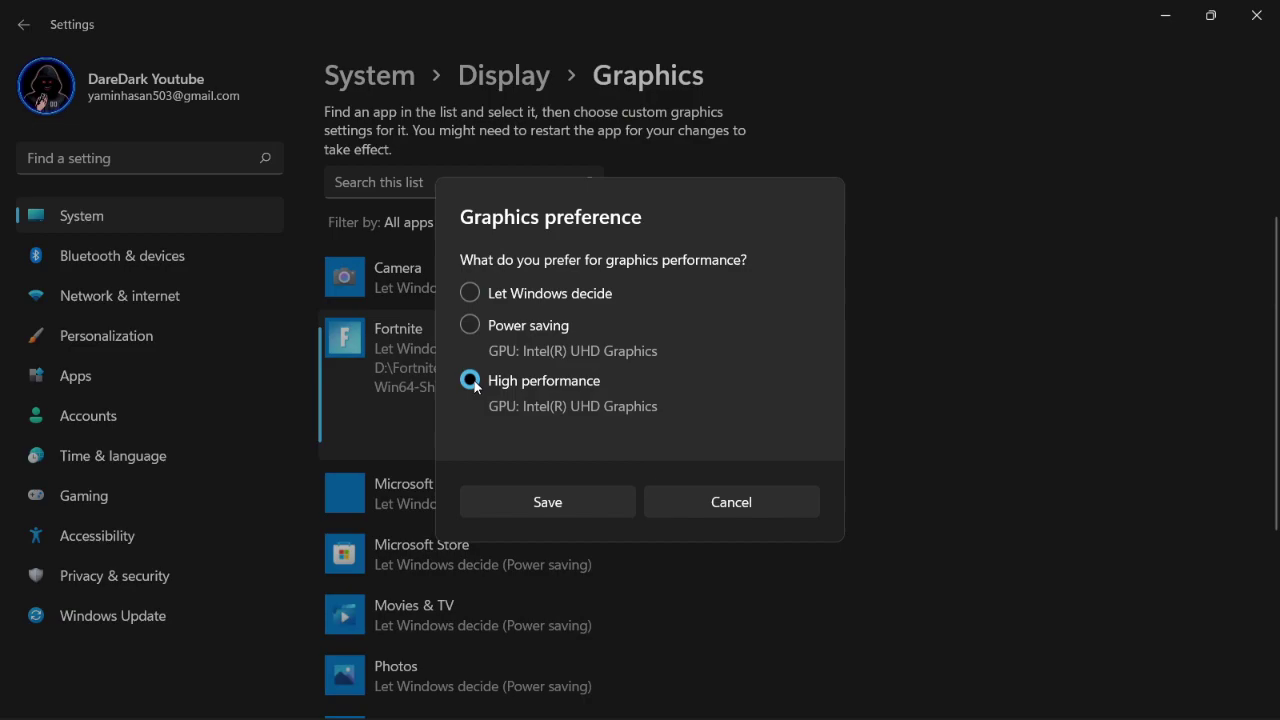
click(580, 502)
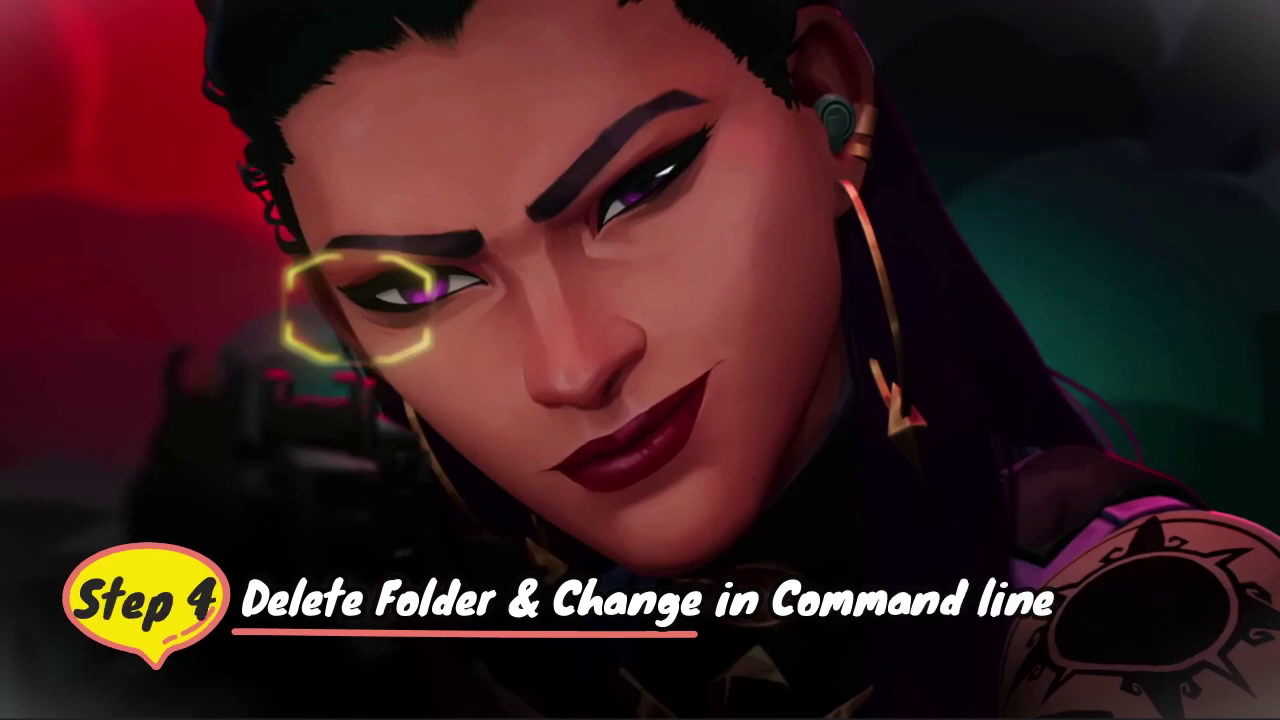
Open File Explorer and go to the AppData\Local folder of the user profile on drive C.
click(486, 691)
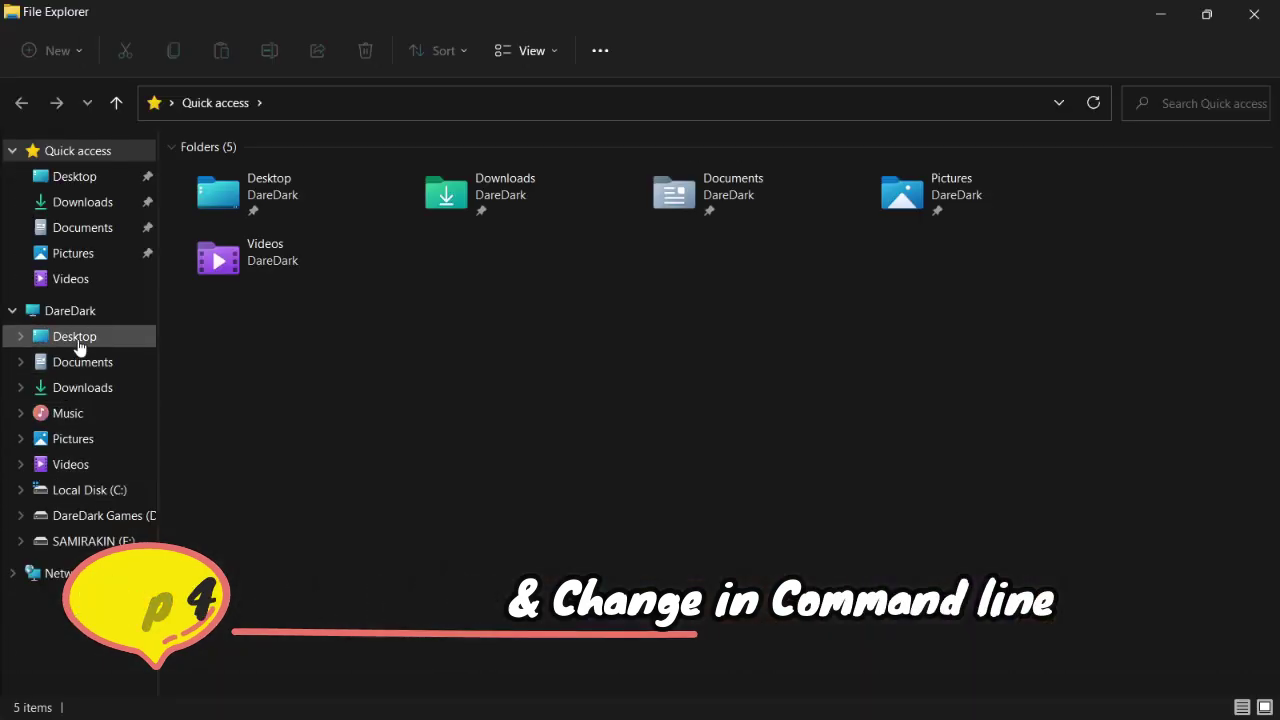
click(36, 312)
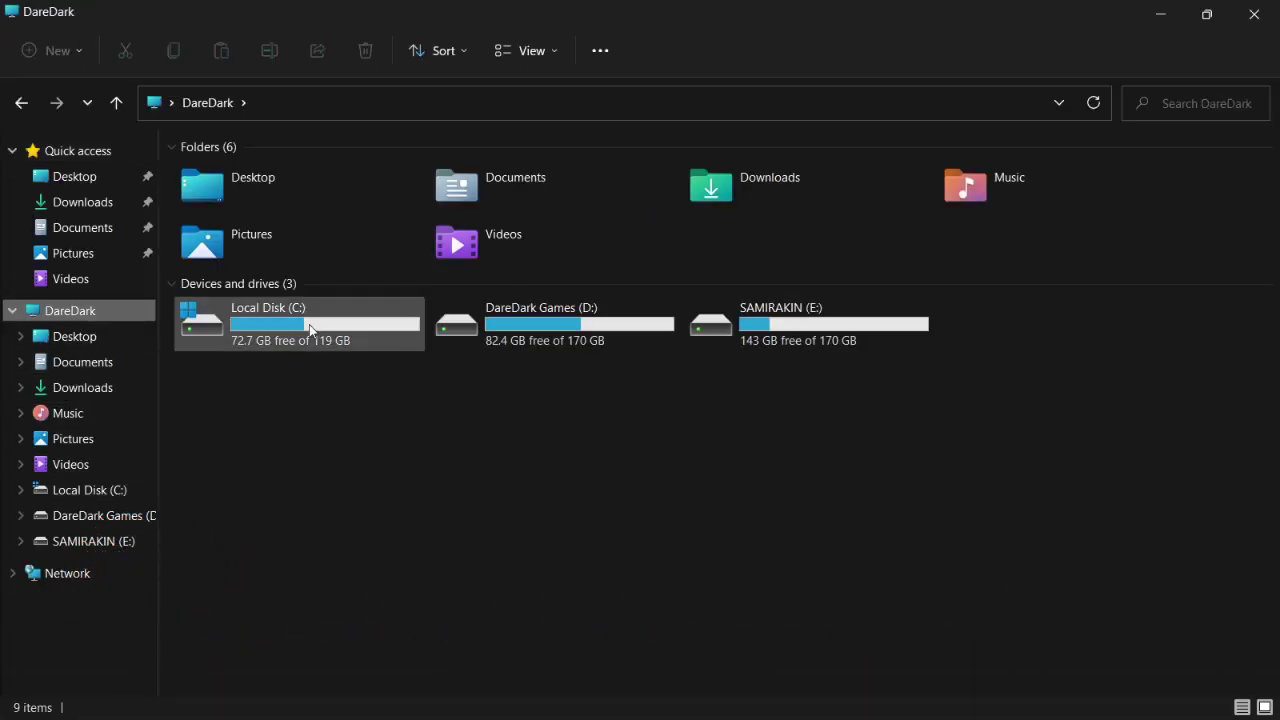
double_click(309, 324)
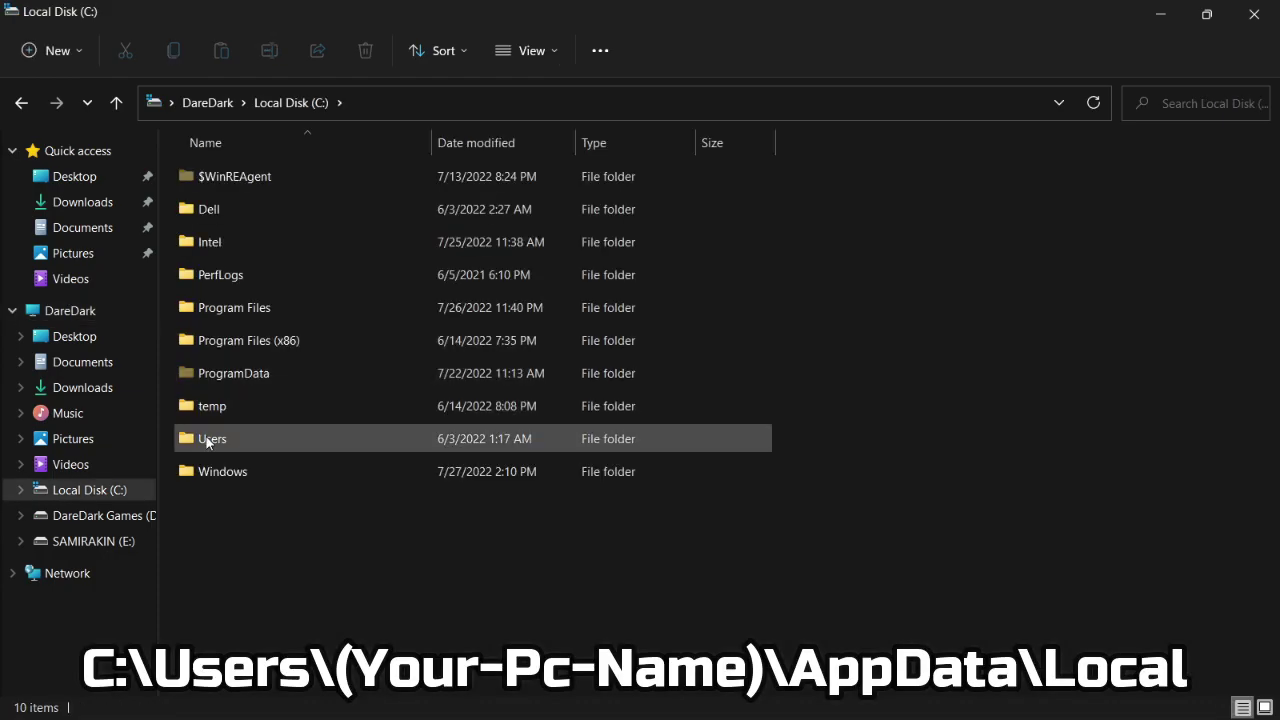
double_click(207, 440)
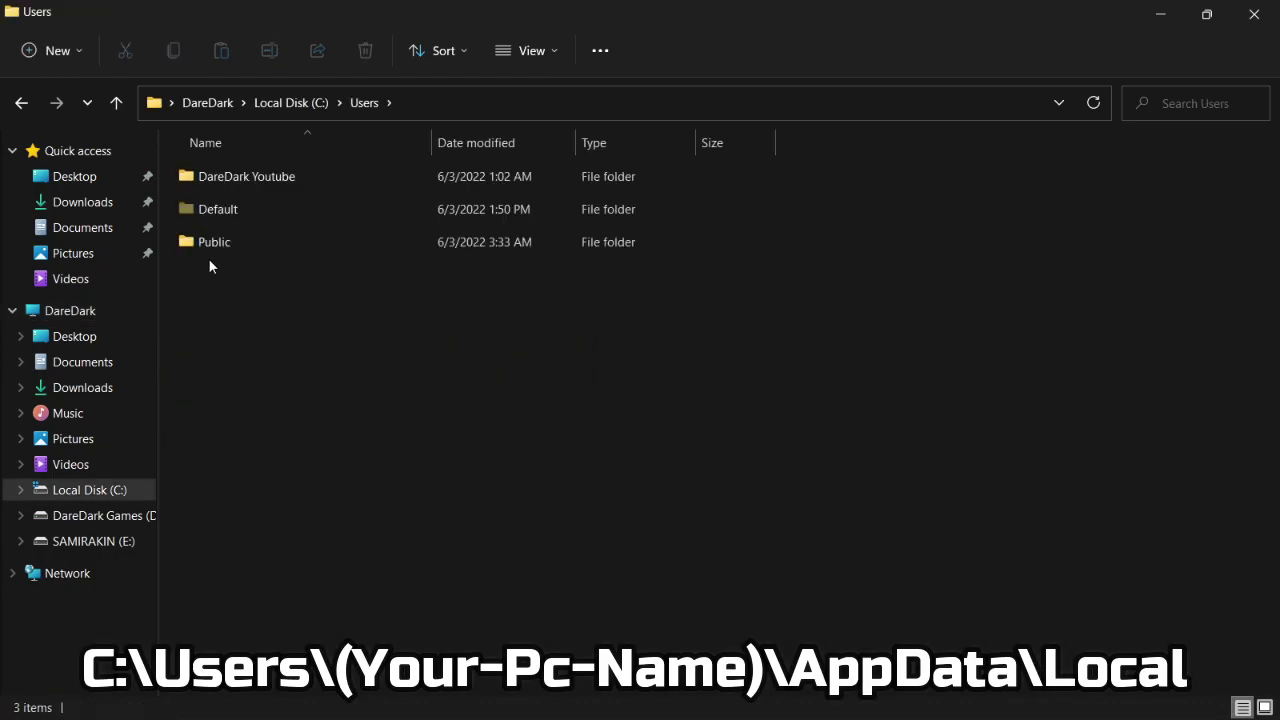
double_click(246, 175)
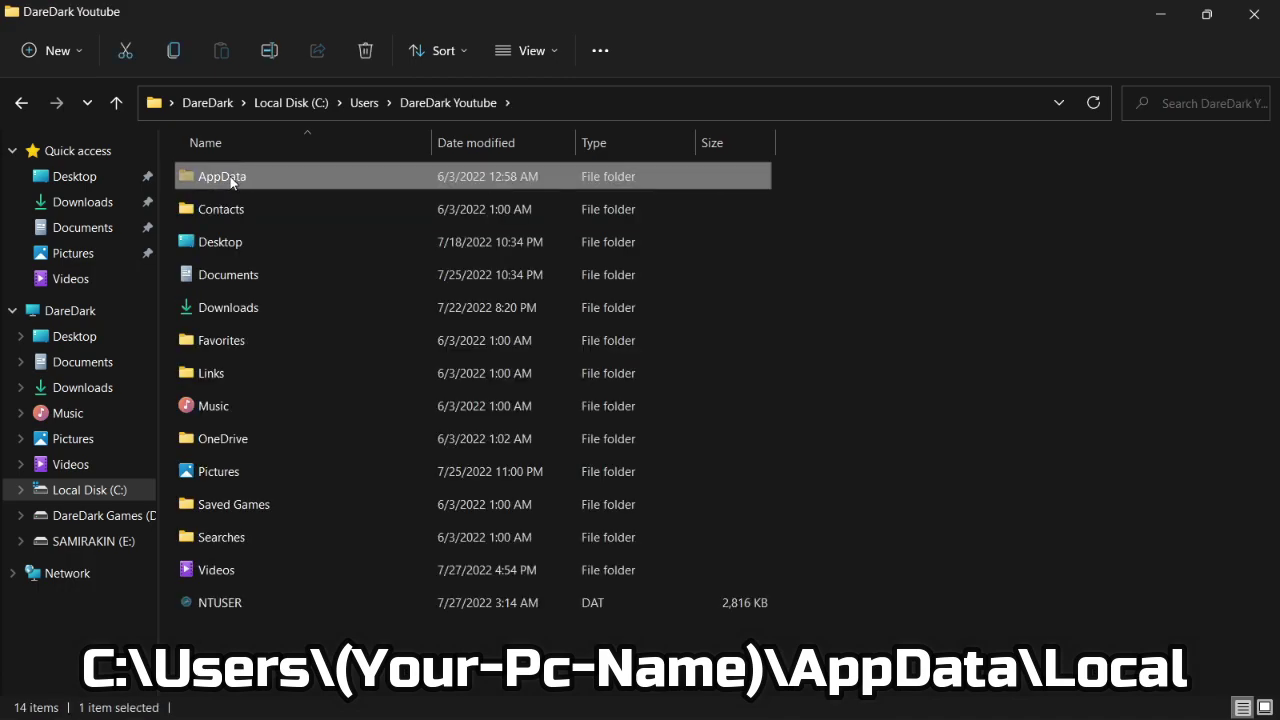
double_click(225, 176)
double_click(229, 175)
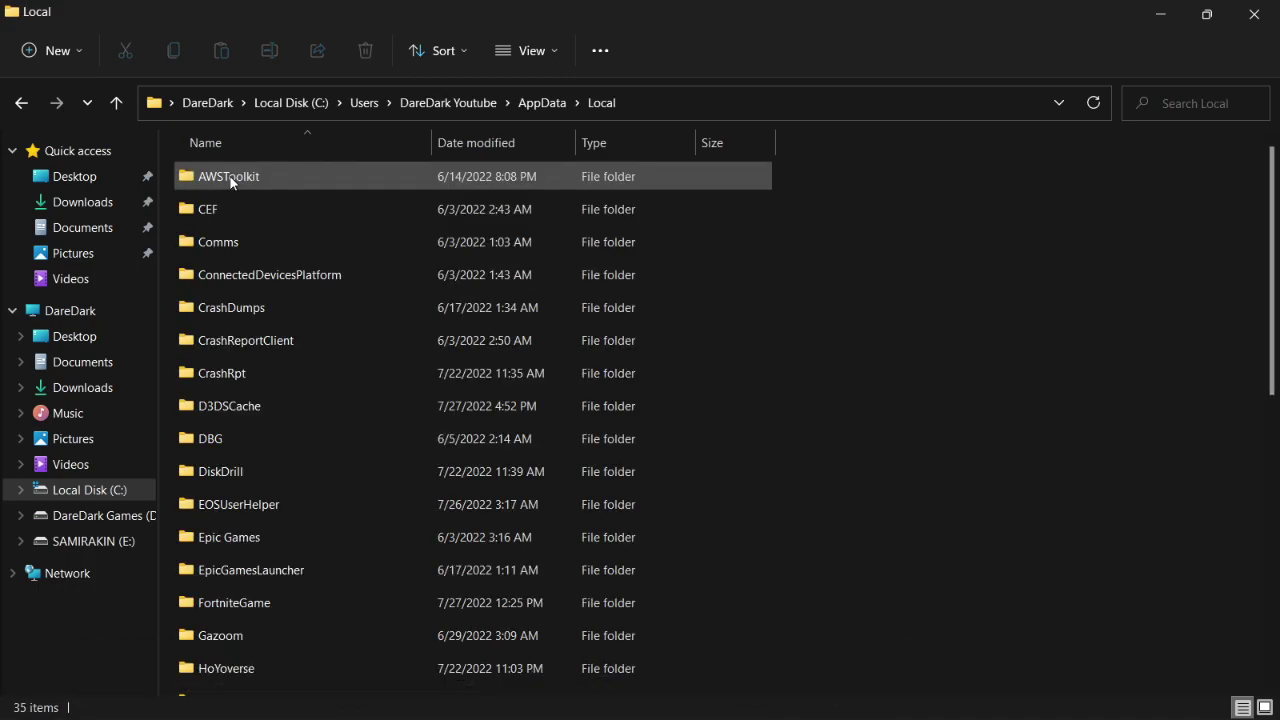
Try to permanently delete the FortniteGame folder in AppData\Local.
scroll(293, 394, down, 3)
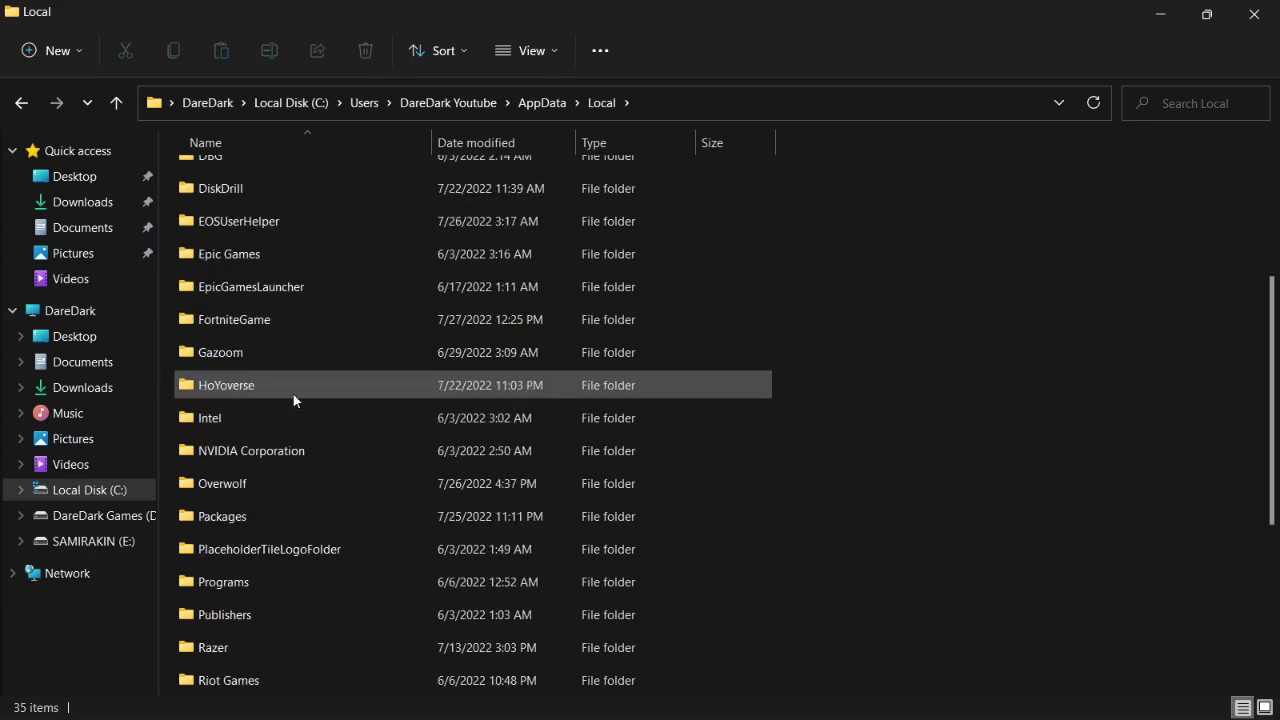
click(263, 320)
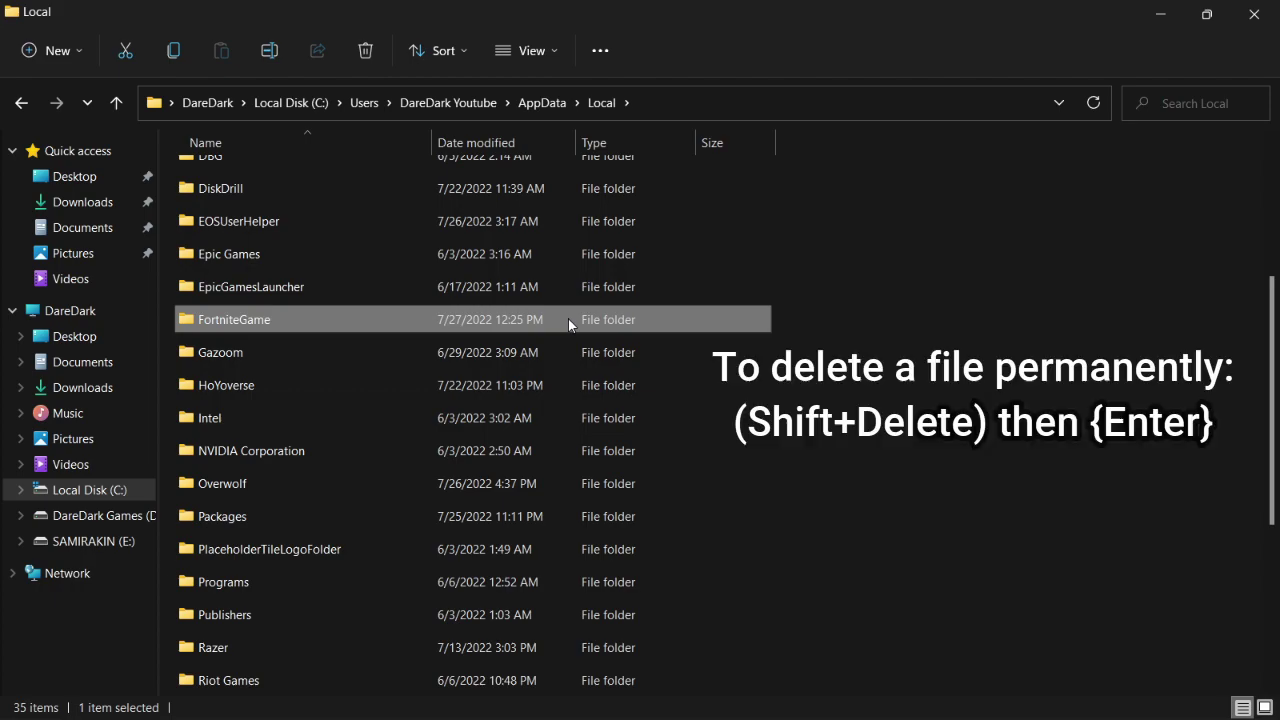
key(shift+Delete)
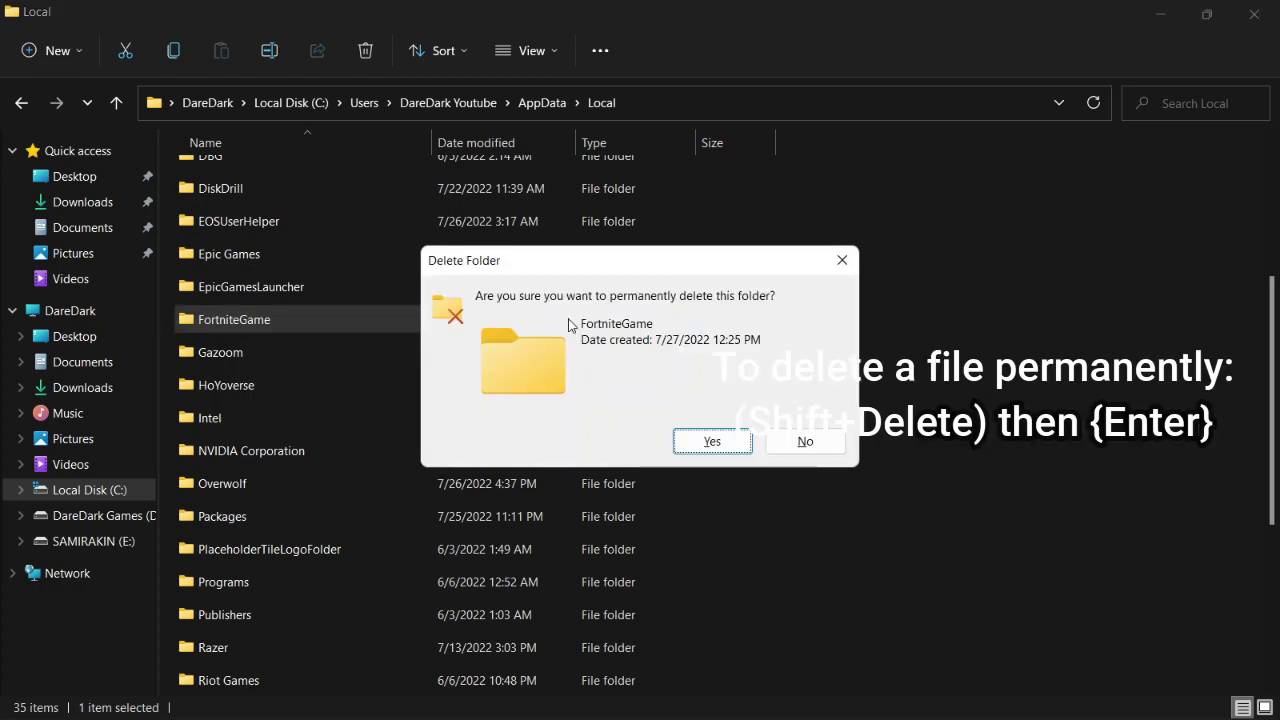
click(840, 260)
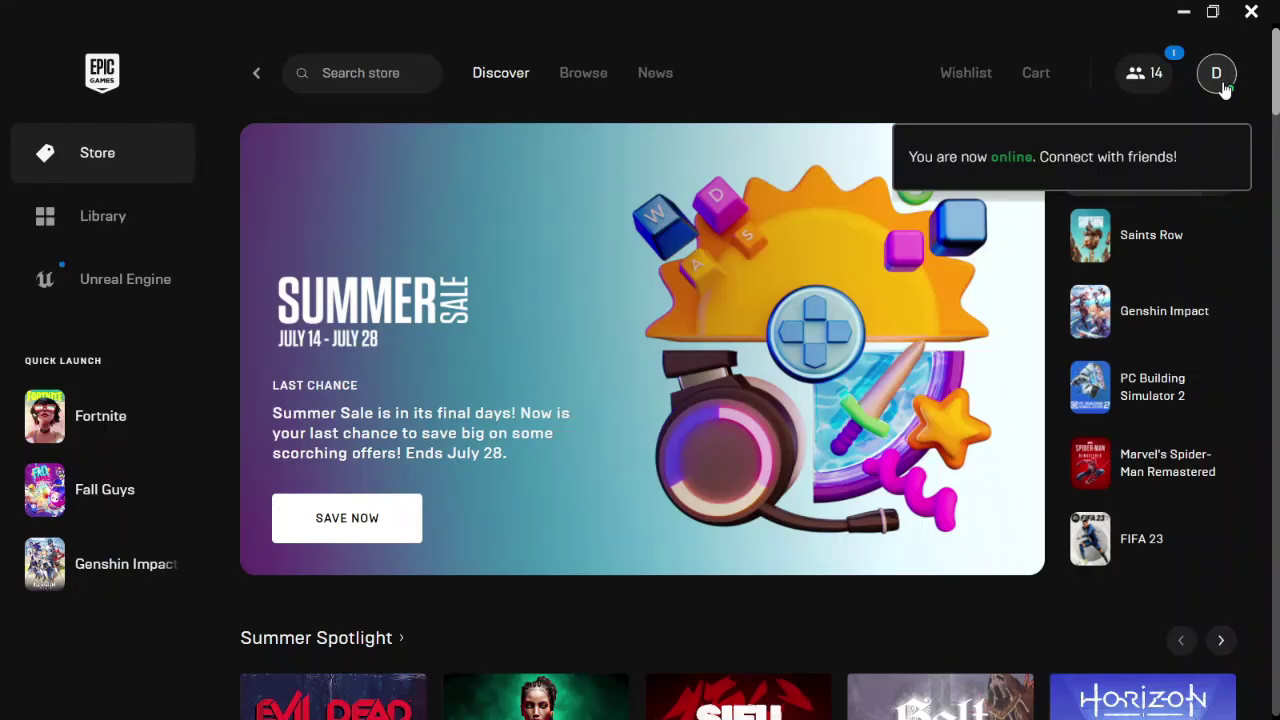
Switch to the Epic Games Launcher, open its settings, and expand the Fortnite options under Manage Games.
click(1217, 78)
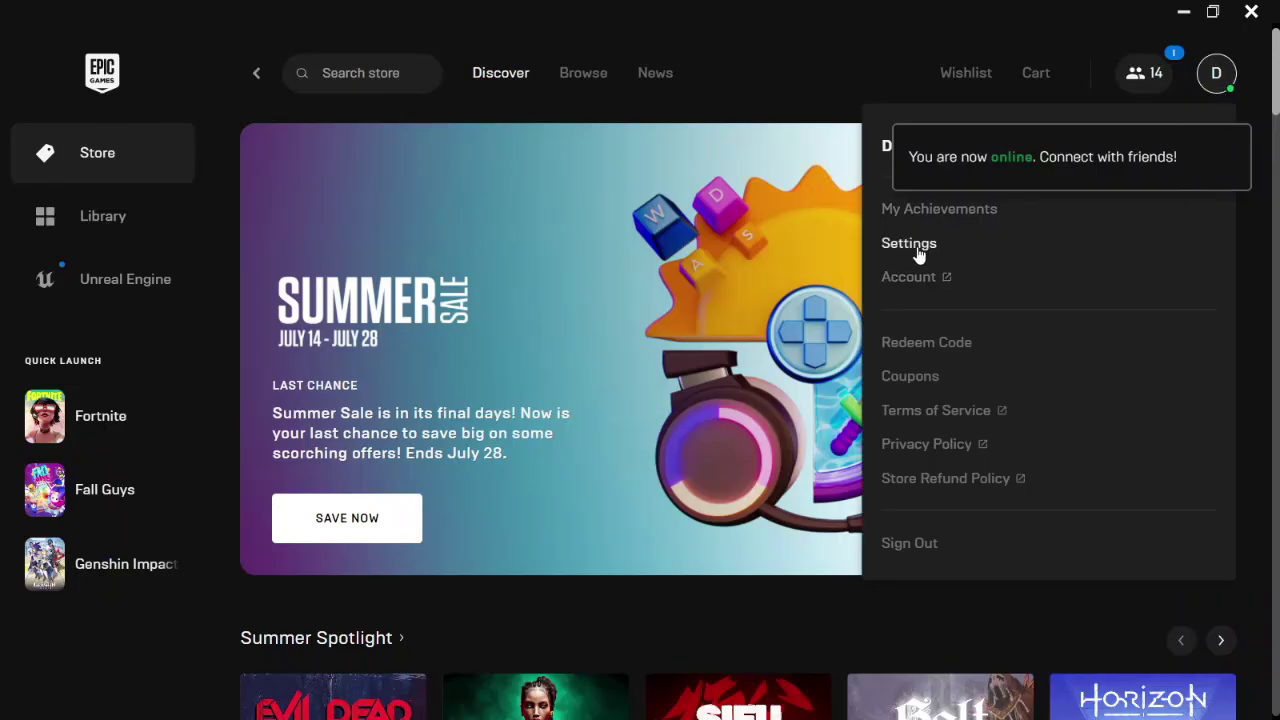
click(924, 246)
scroll(543, 381, down, 6)
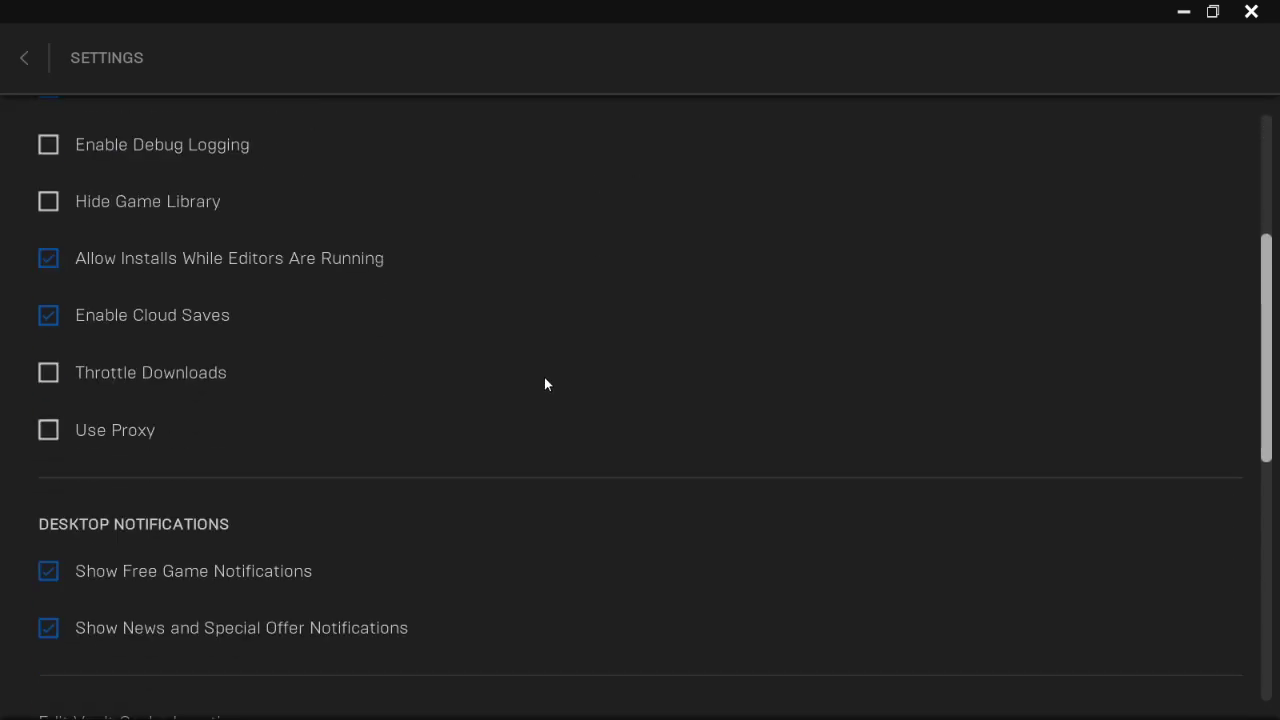
scroll(545, 381, down, 6)
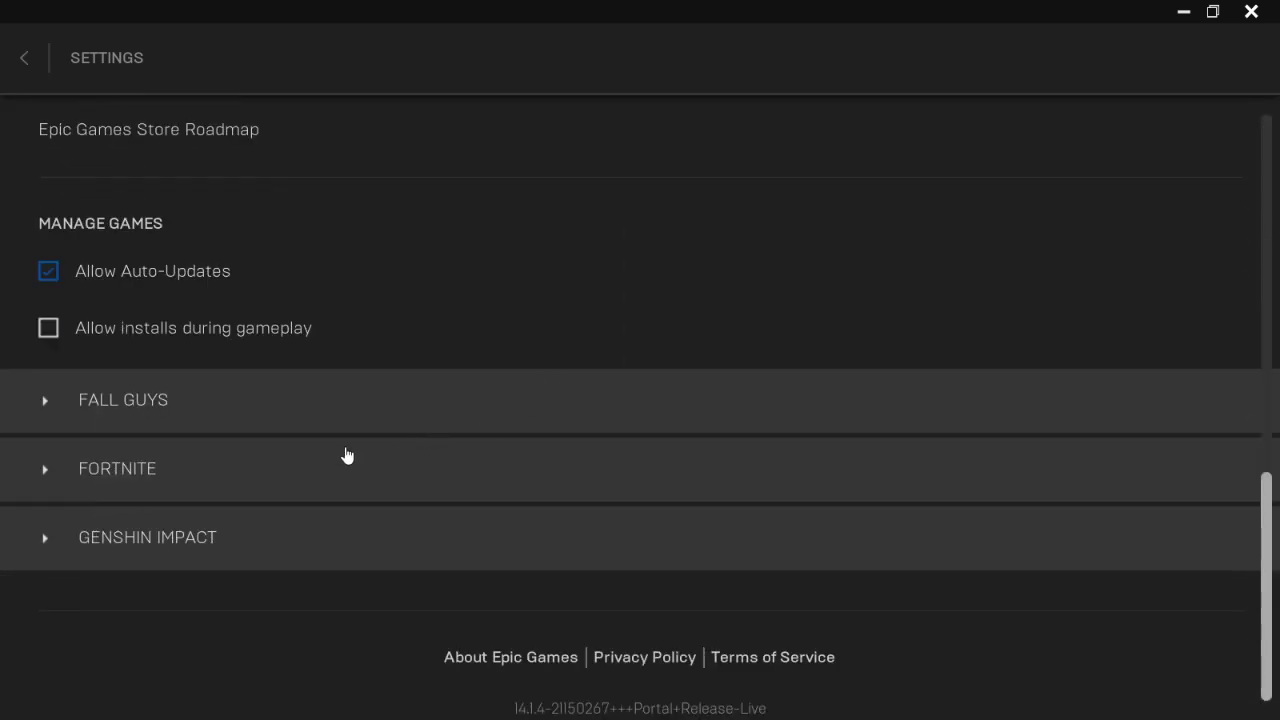
click(90, 469)
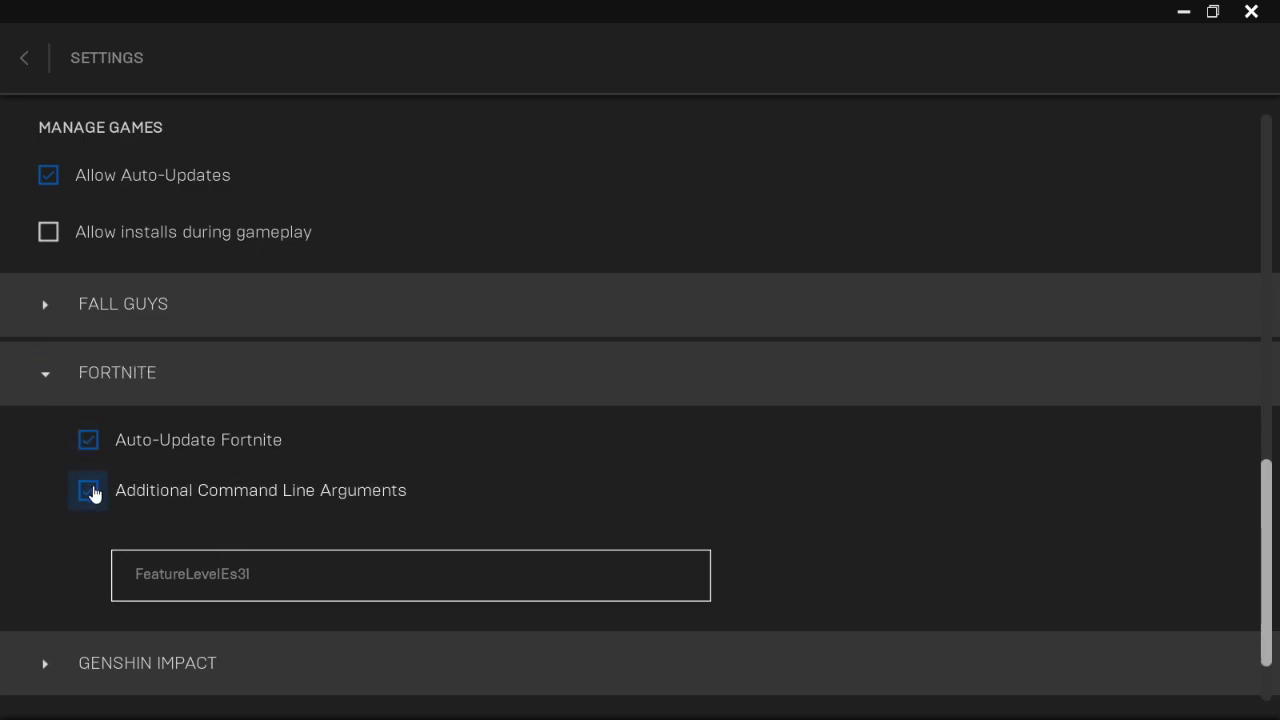
Turn Fortnite's Additional Command Line Arguments off and on again, and highlight the argument FeatureLevelEs31.
click(89, 491)
click(89, 491)
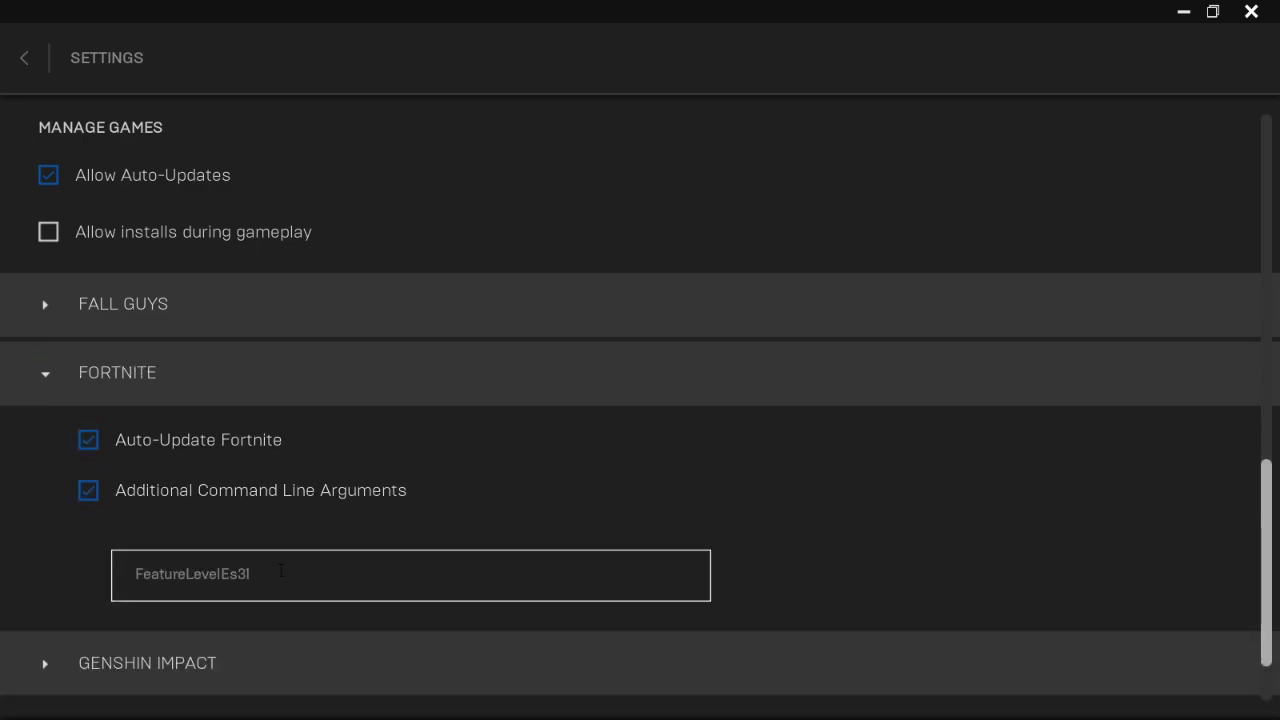
drag(281, 570, 127, 572)
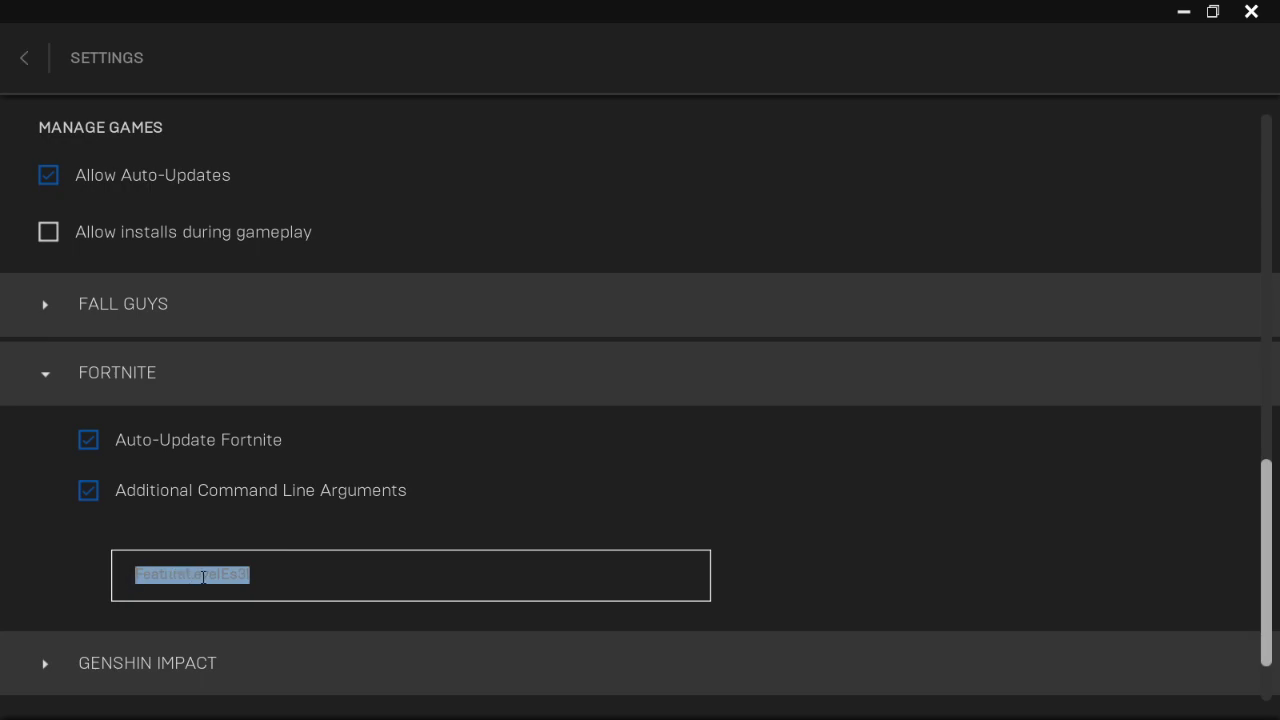
click(307, 569)
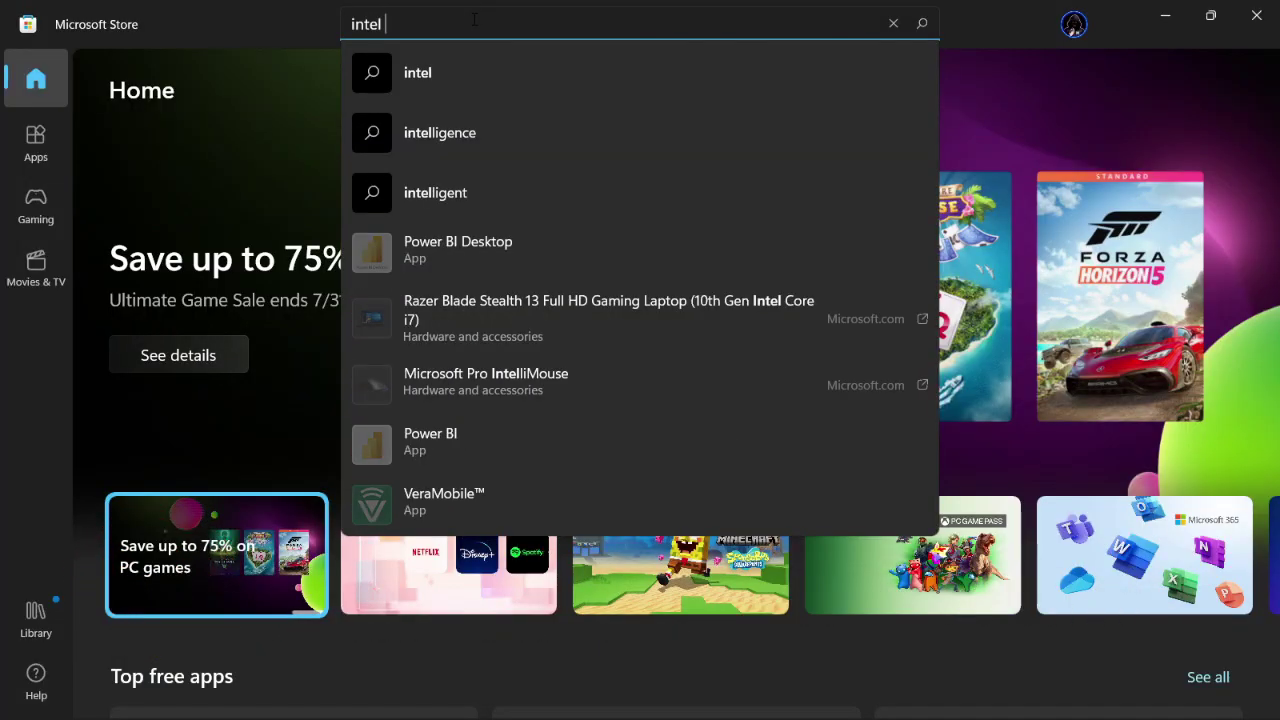
Search the Microsoft Store for "intel gra" and install Intel Graphics Command Center (Beta).
text(gra)
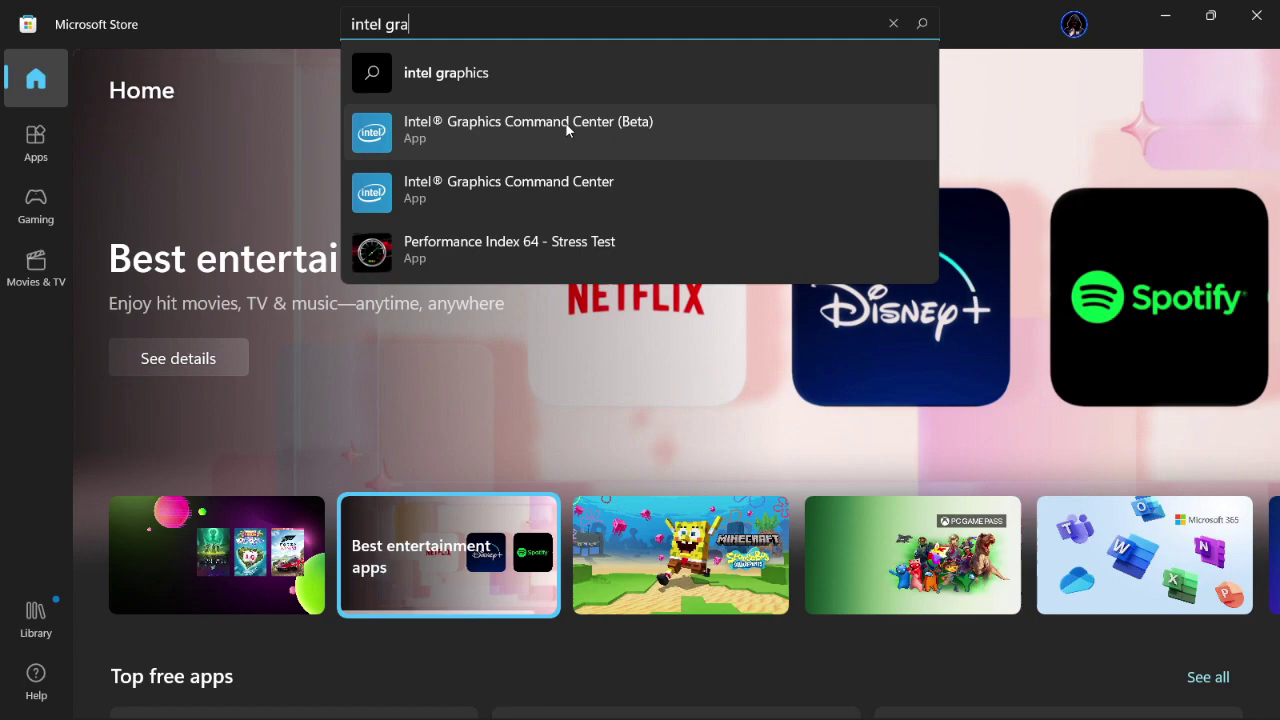
click(565, 122)
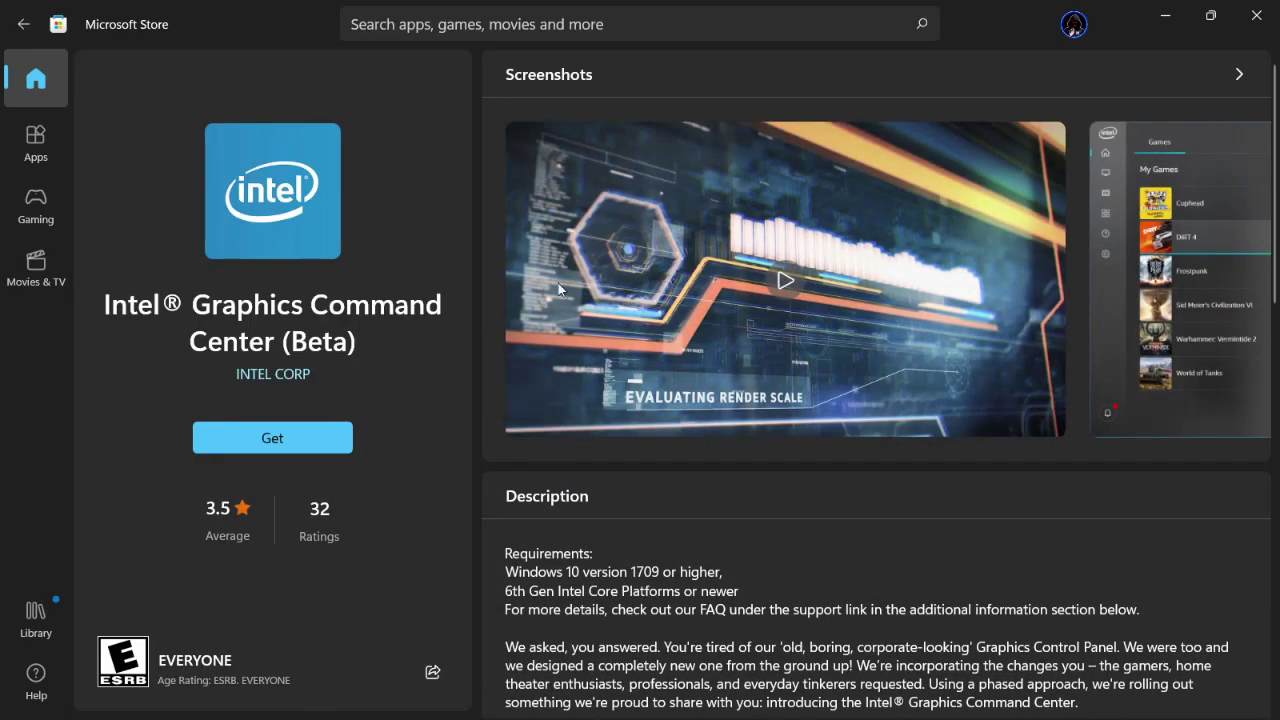
click(272, 438)
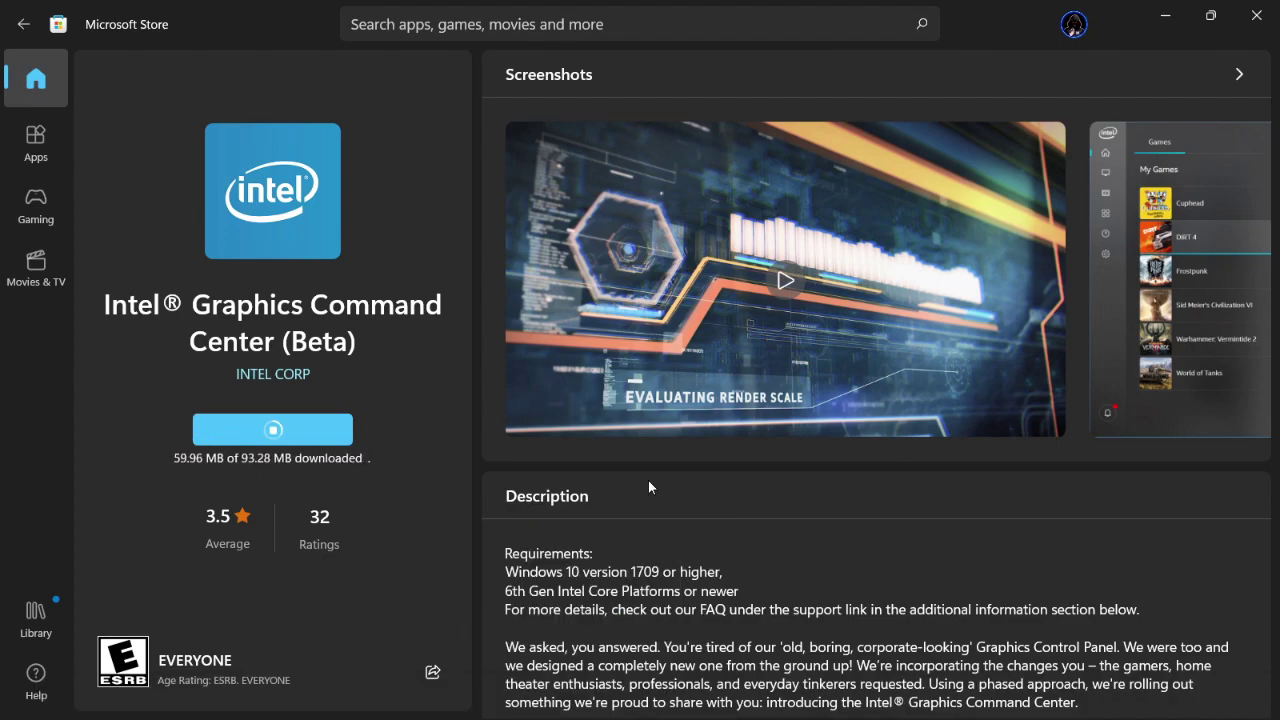
scroll(648, 480, down, 10)
scroll(605, 268, down, 4)
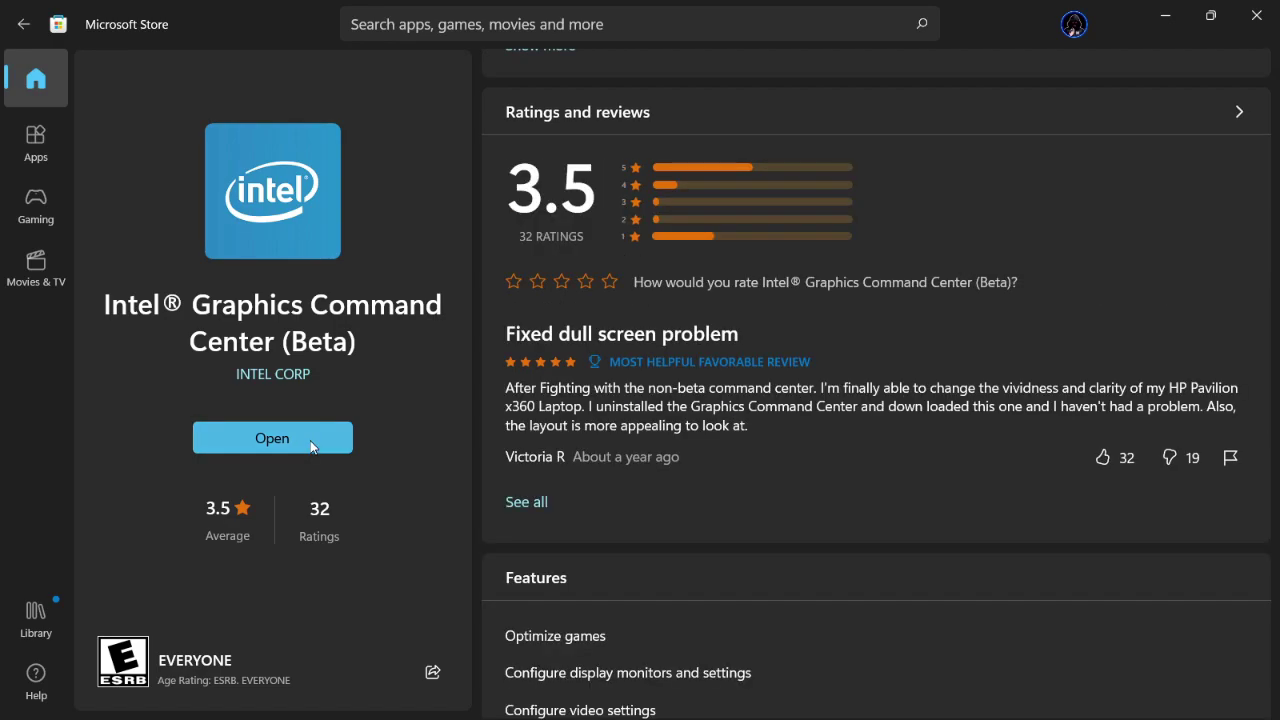
Launch Intel Graphics Command Center (Beta), close the Microsoft Store, and accept the license agreement.
click(310, 440)
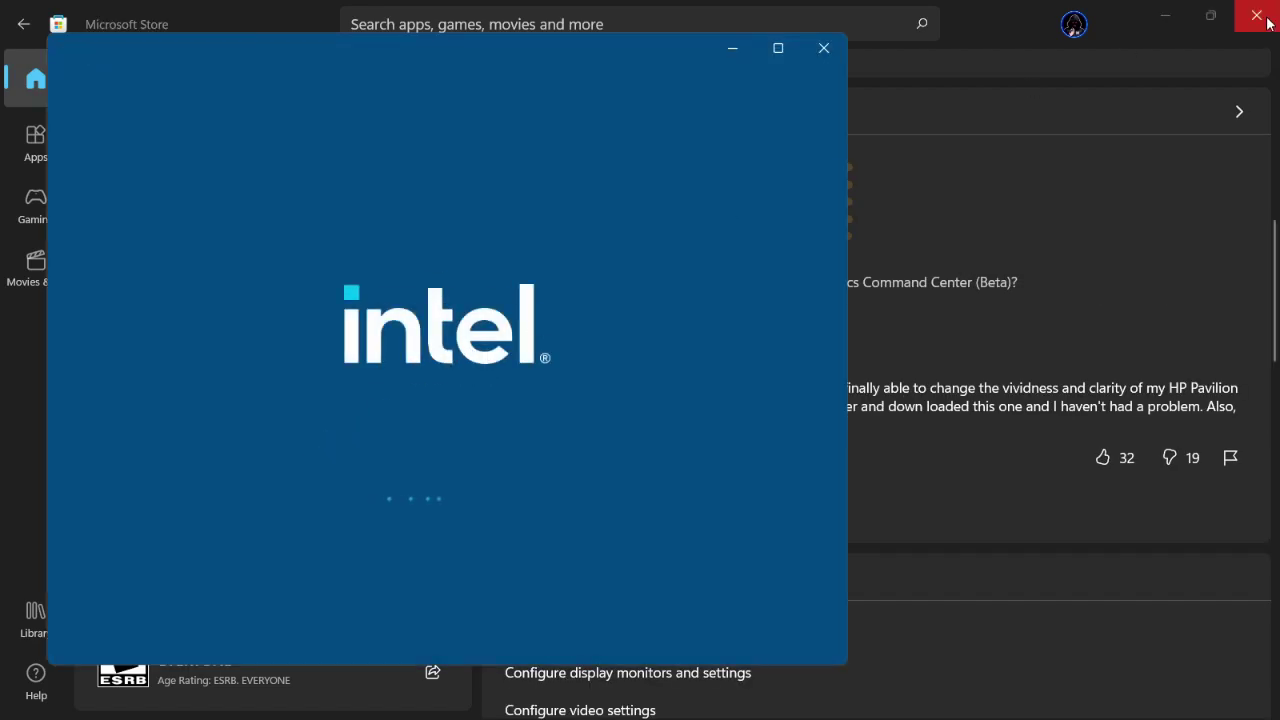
click(1268, 24)
drag(1013, 152, 985, 612)
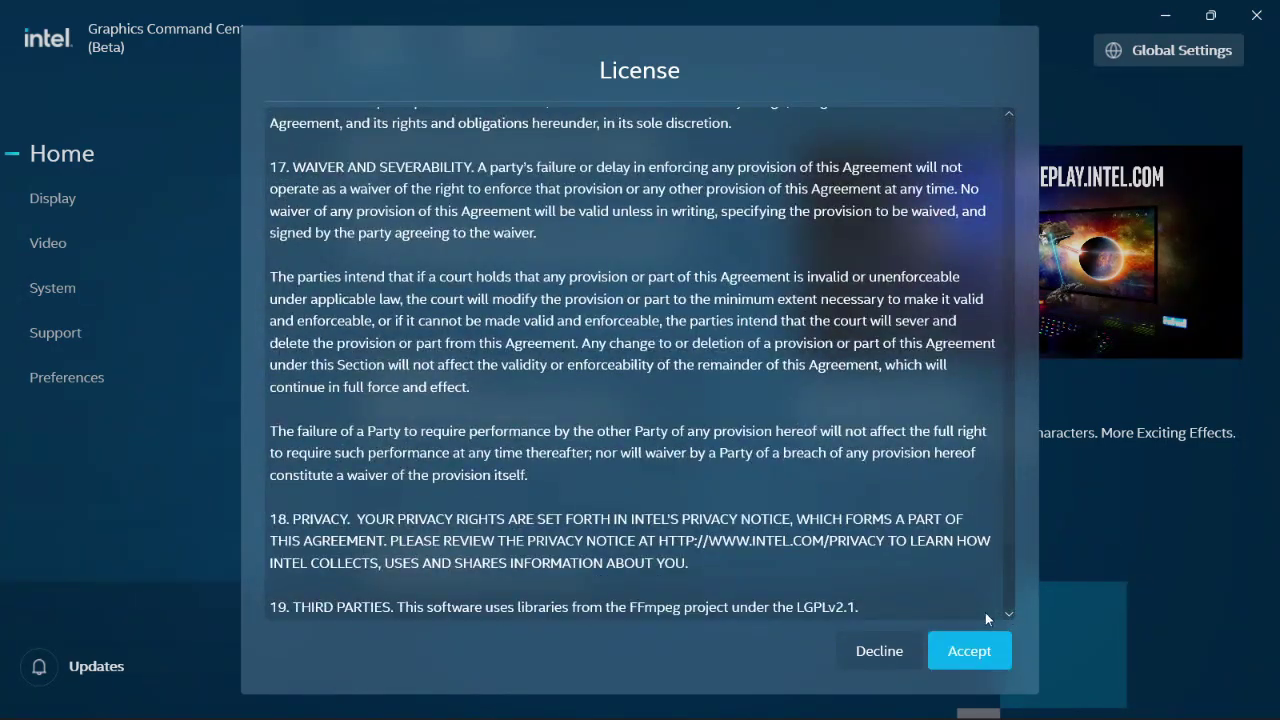
click(952, 650)
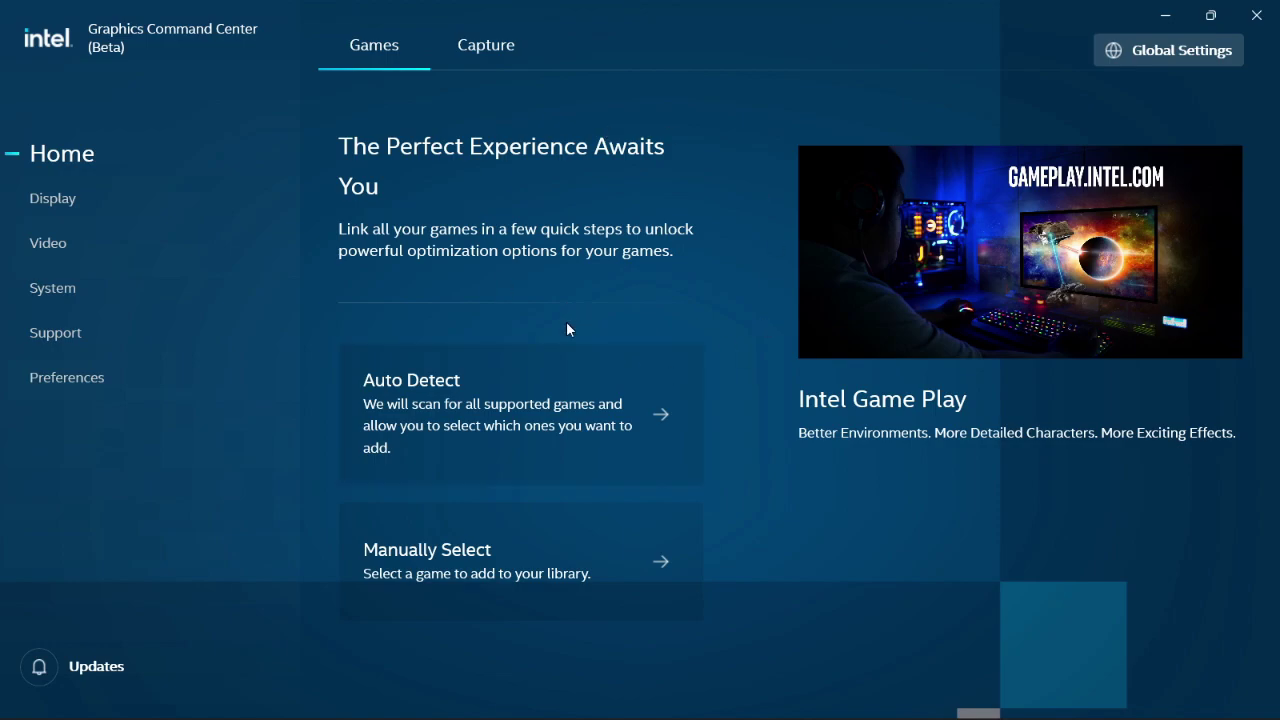
Auto-detect the supported games, add Fortnite and VALORANT to the library, and open Fortnite's settings page.
click(580, 400)
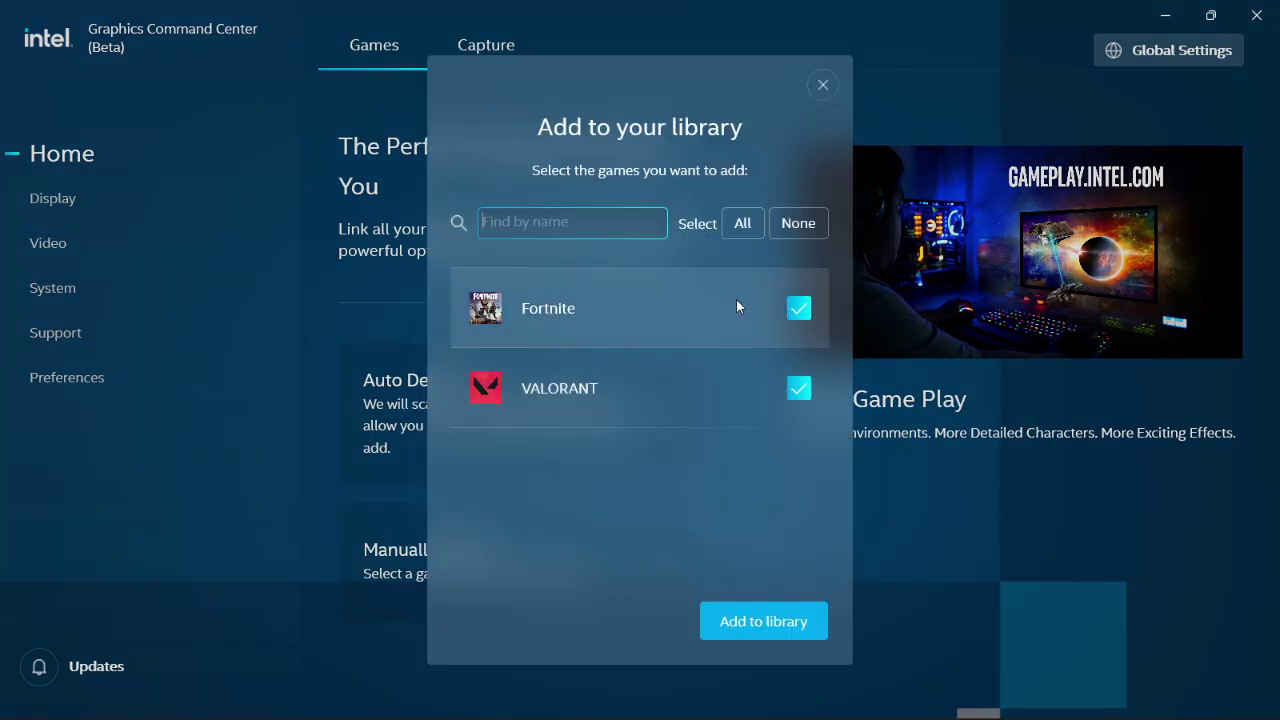
click(765, 621)
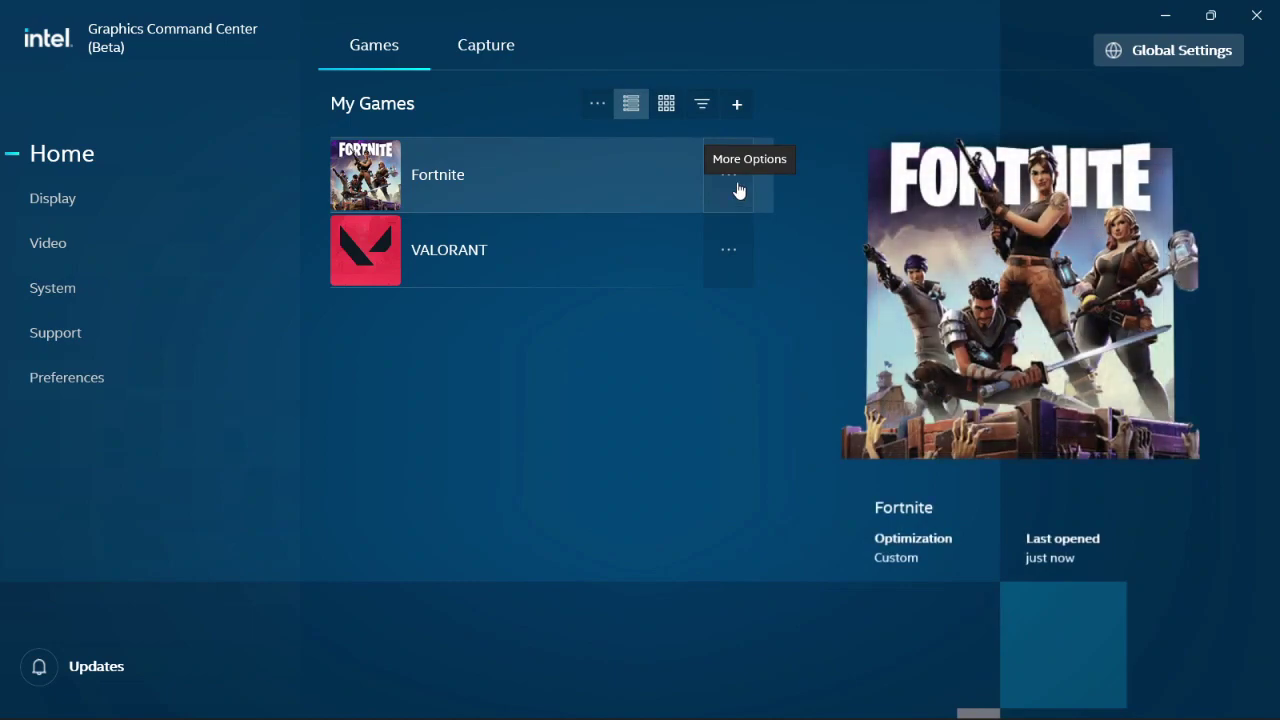
click(738, 190)
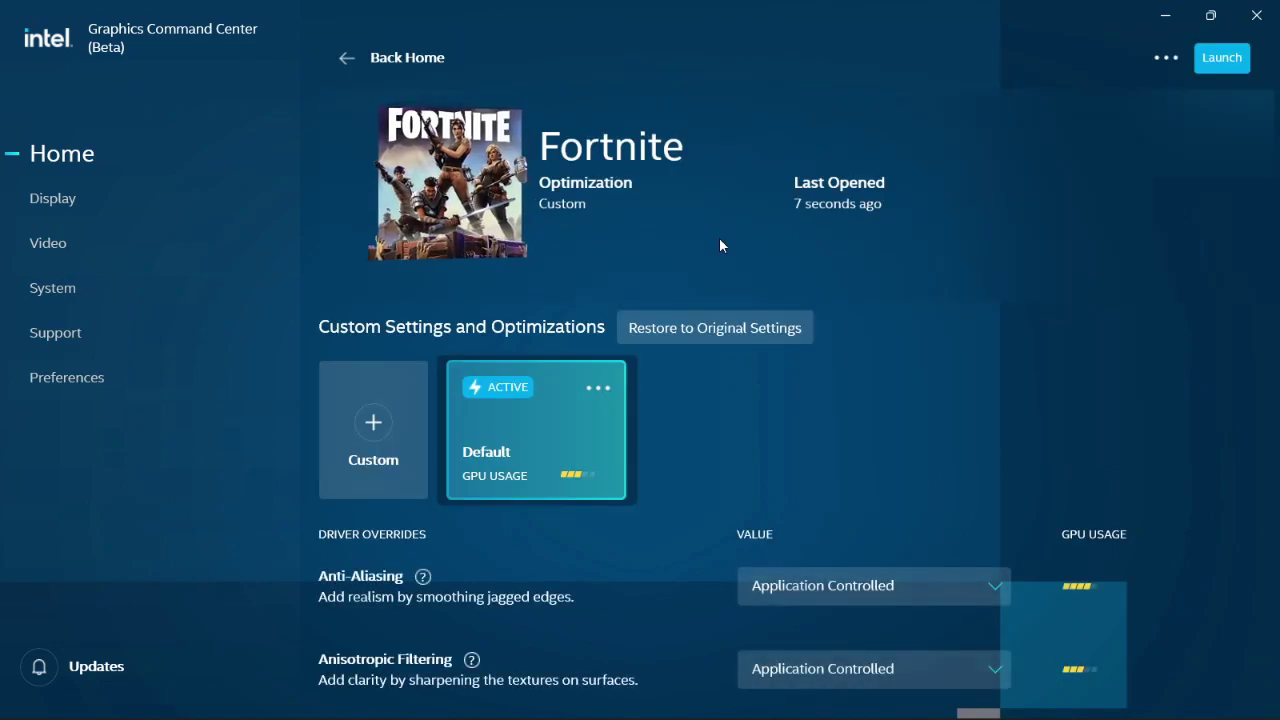
Create a custom optimization profile for Fortnite and name it "Full Performance".
click(378, 430)
click(702, 452)
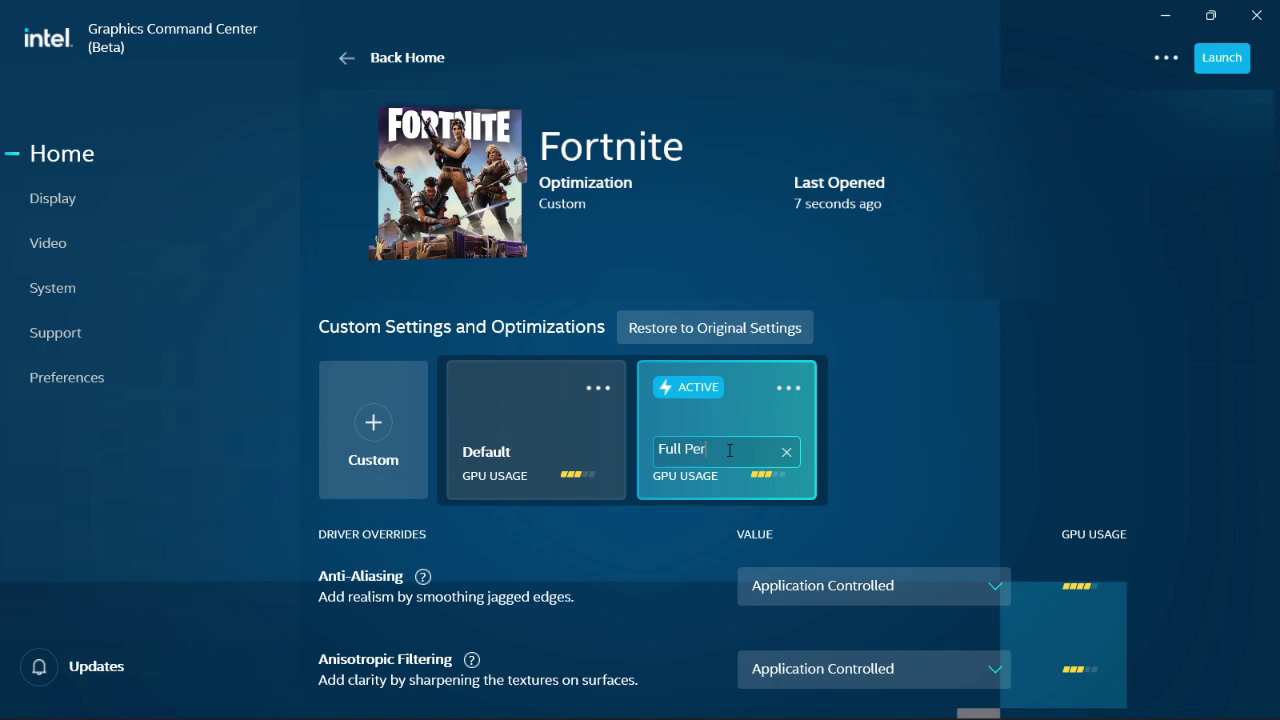
text(Full Performance)
key(Return)
Set the profile's Anti-Aliasing and Anisotropic Filtering overrides to Always Off.
scroll(872, 419, down, 2)
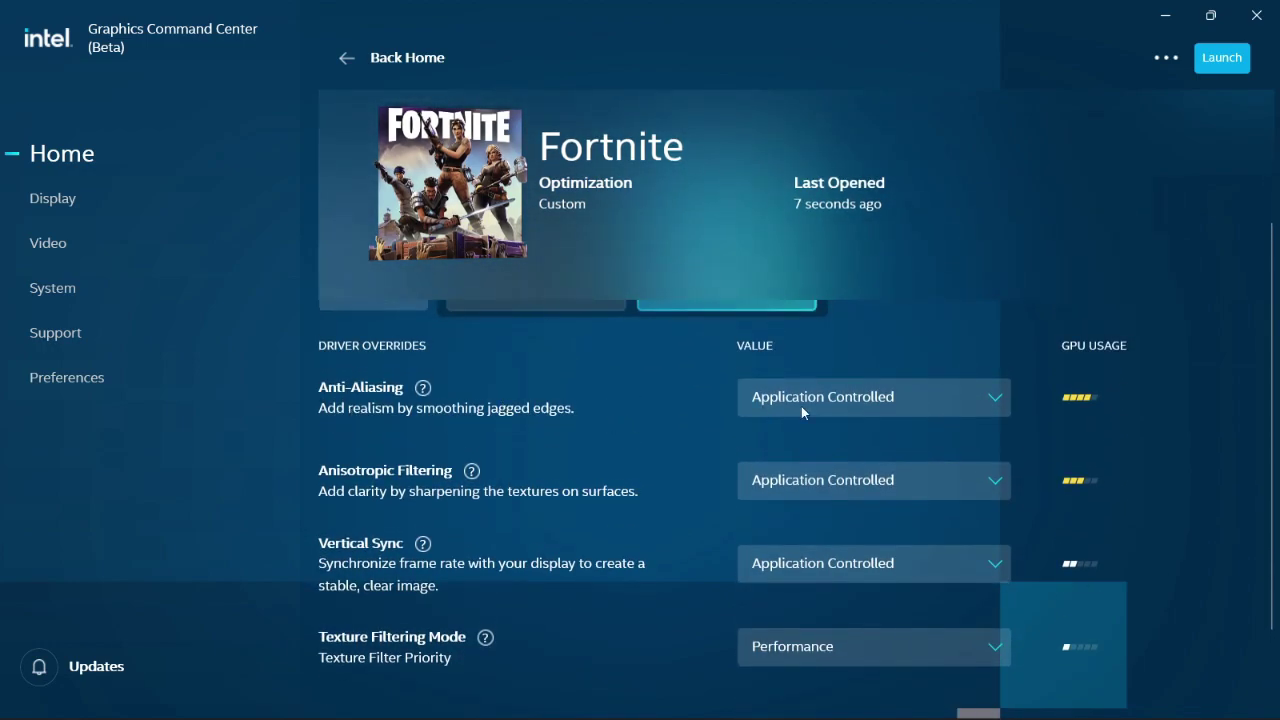
click(882, 404)
click(816, 460)
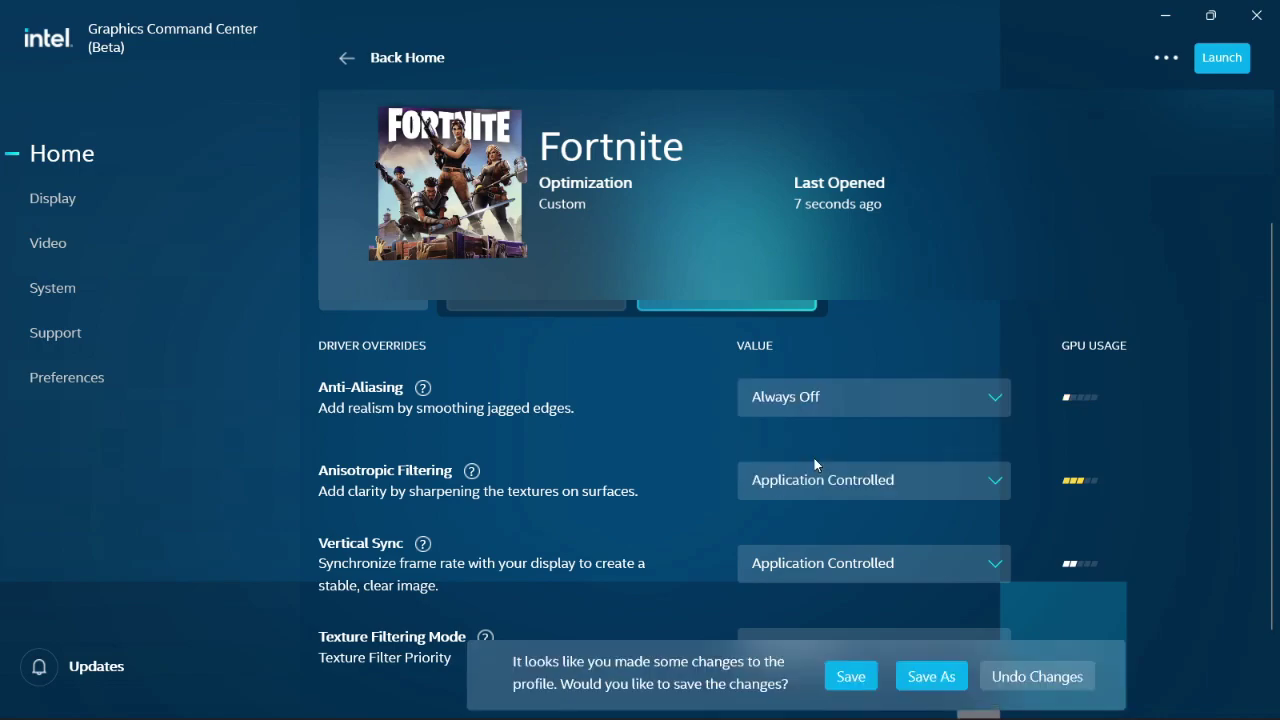
click(914, 478)
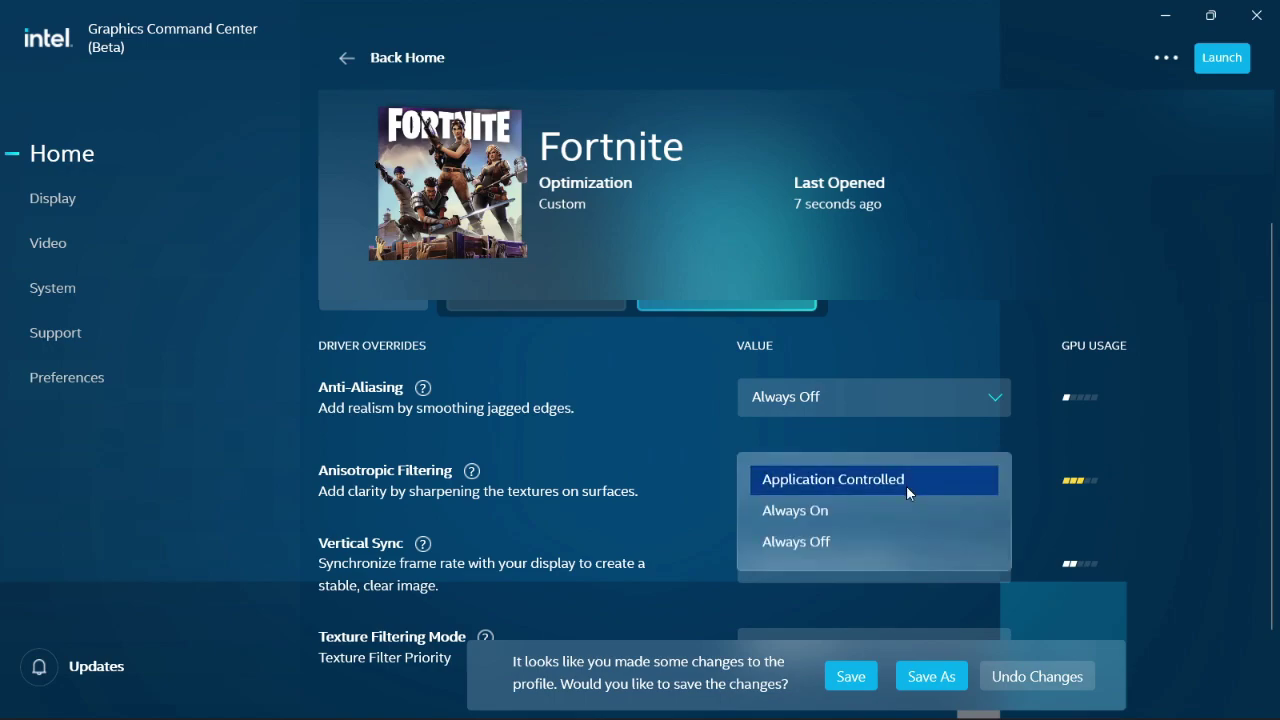
click(814, 538)
Set Vertical Sync to Always Off with Texture Filtering Mode at Performance, save the profile, and return to the games home.
scroll(776, 464, down, 2)
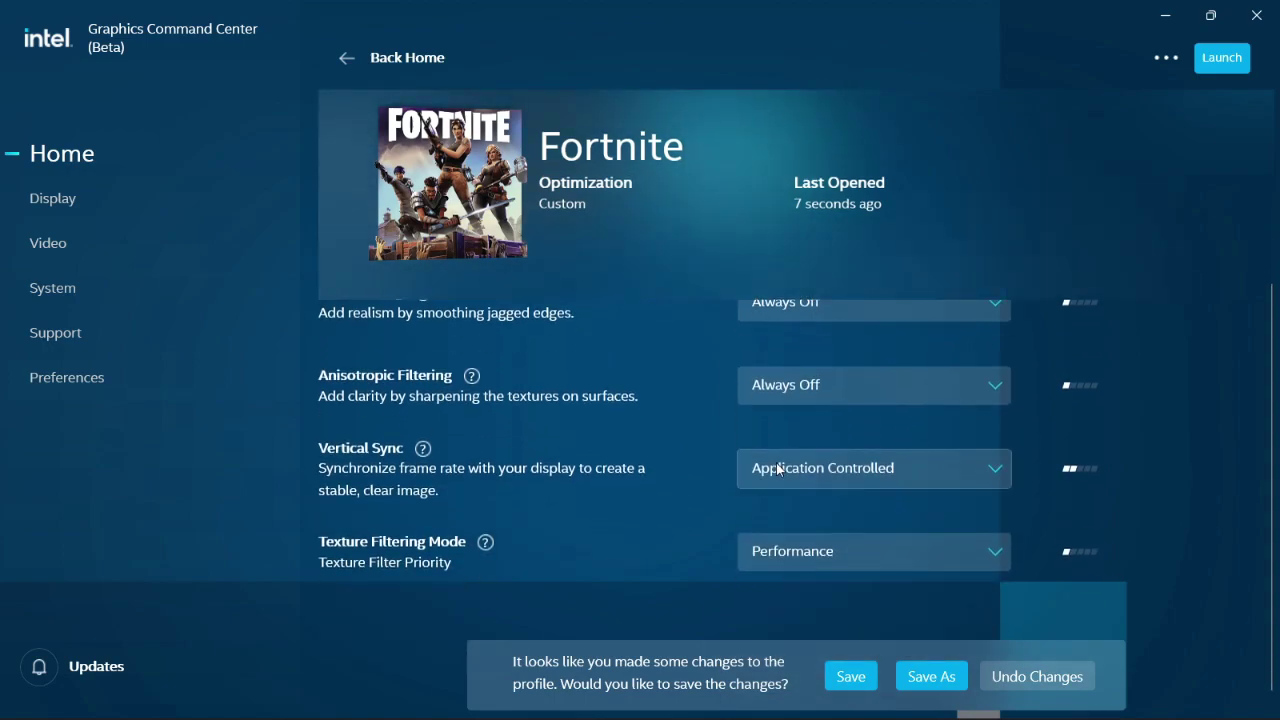
click(778, 469)
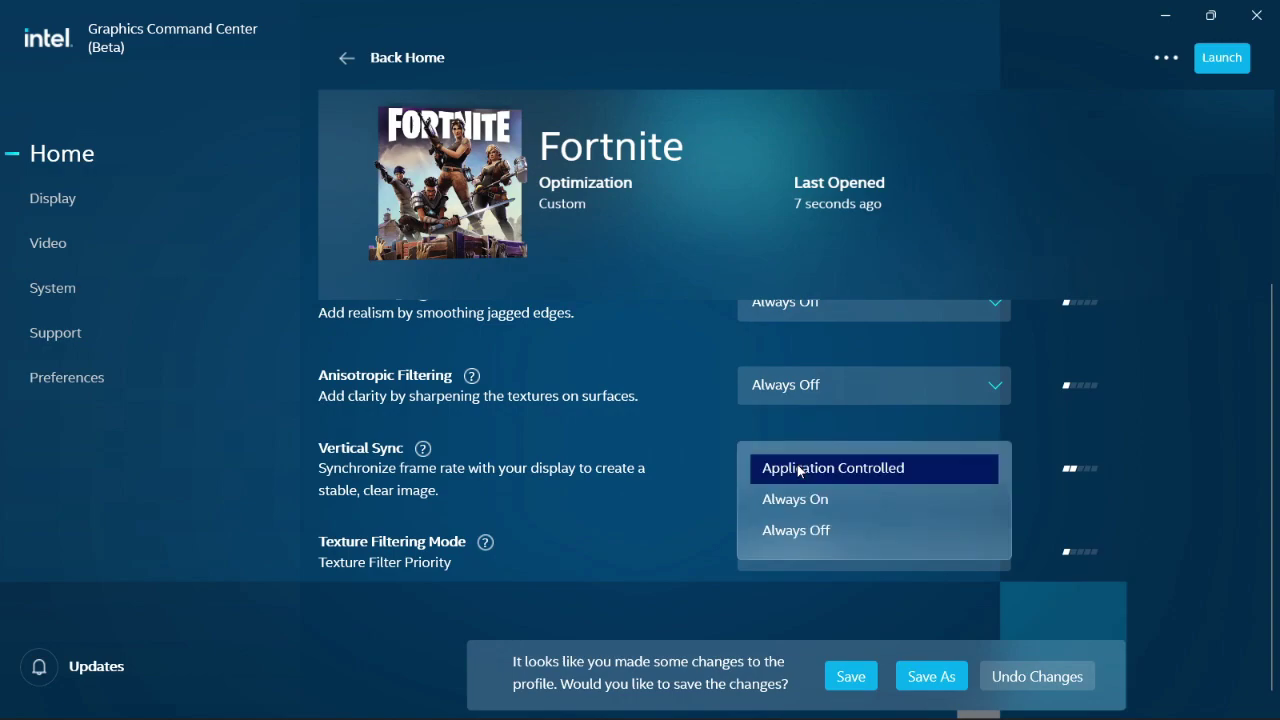
click(813, 534)
click(827, 546)
click(814, 552)
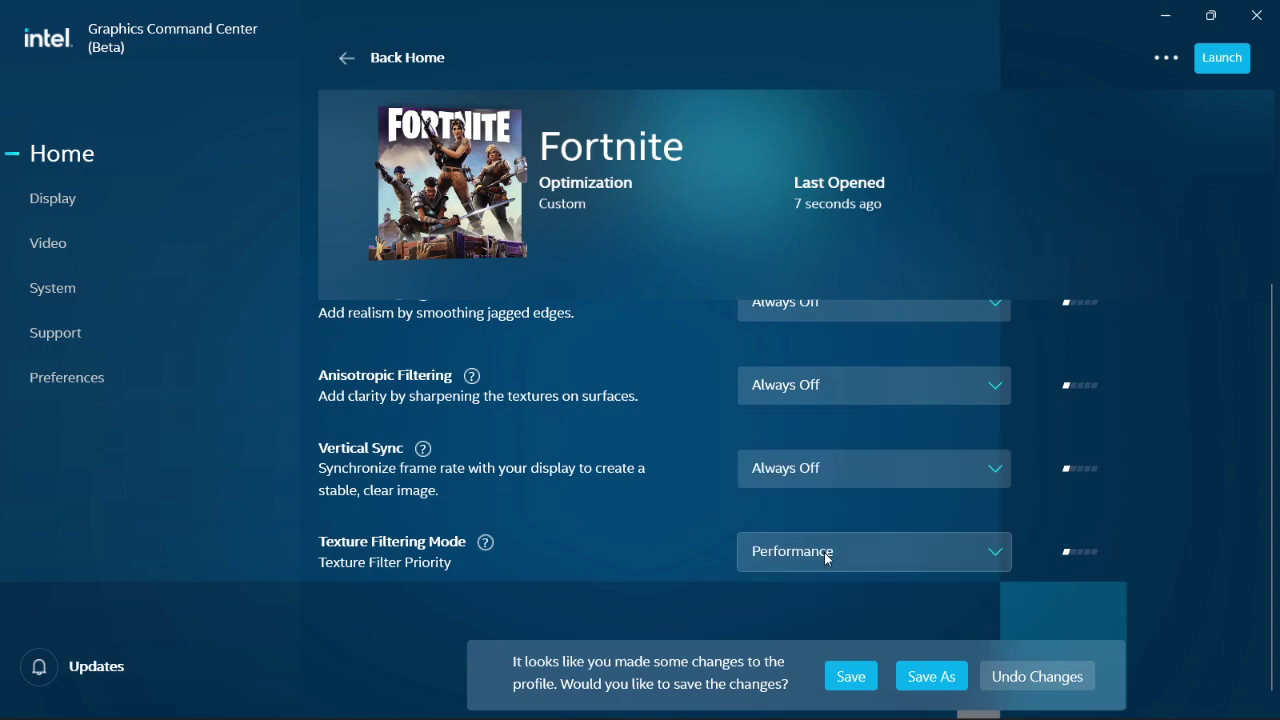
scroll(884, 520, up, 5)
scroll(808, 526, down, 5)
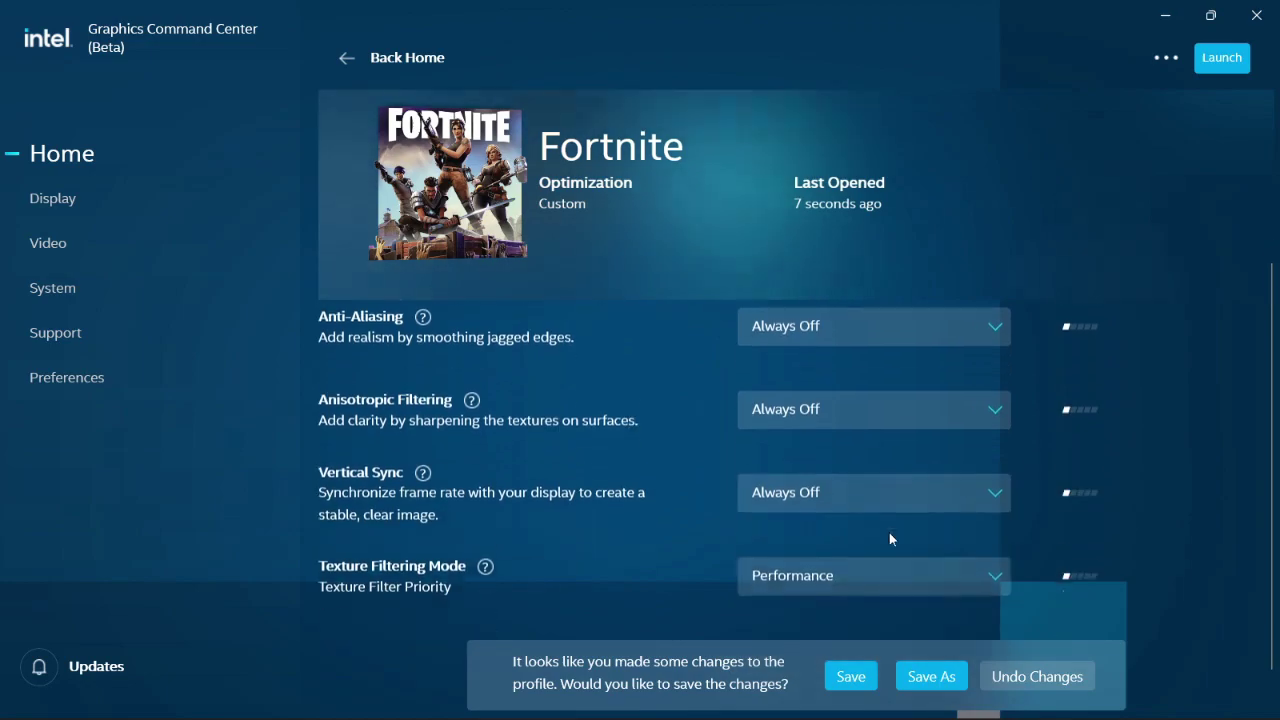
click(850, 676)
scroll(830, 560, down, 1)
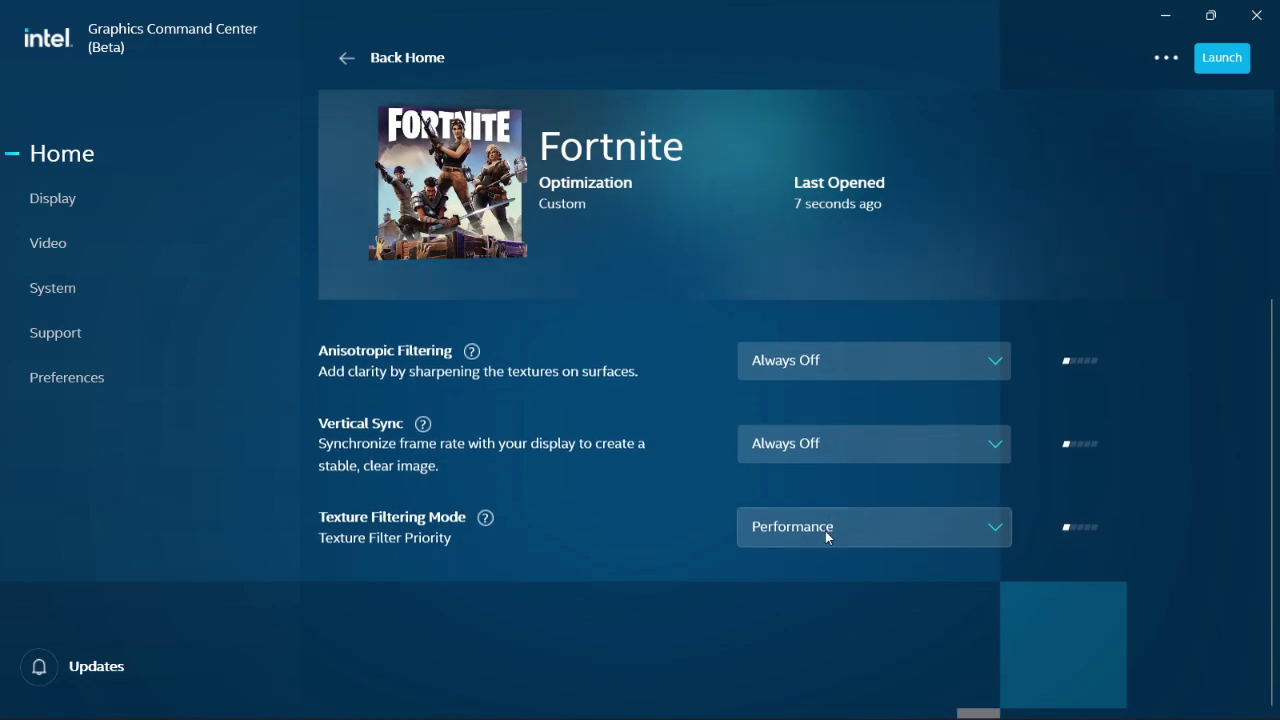
scroll(749, 542, up, 3)
scroll(818, 455, down, 2)
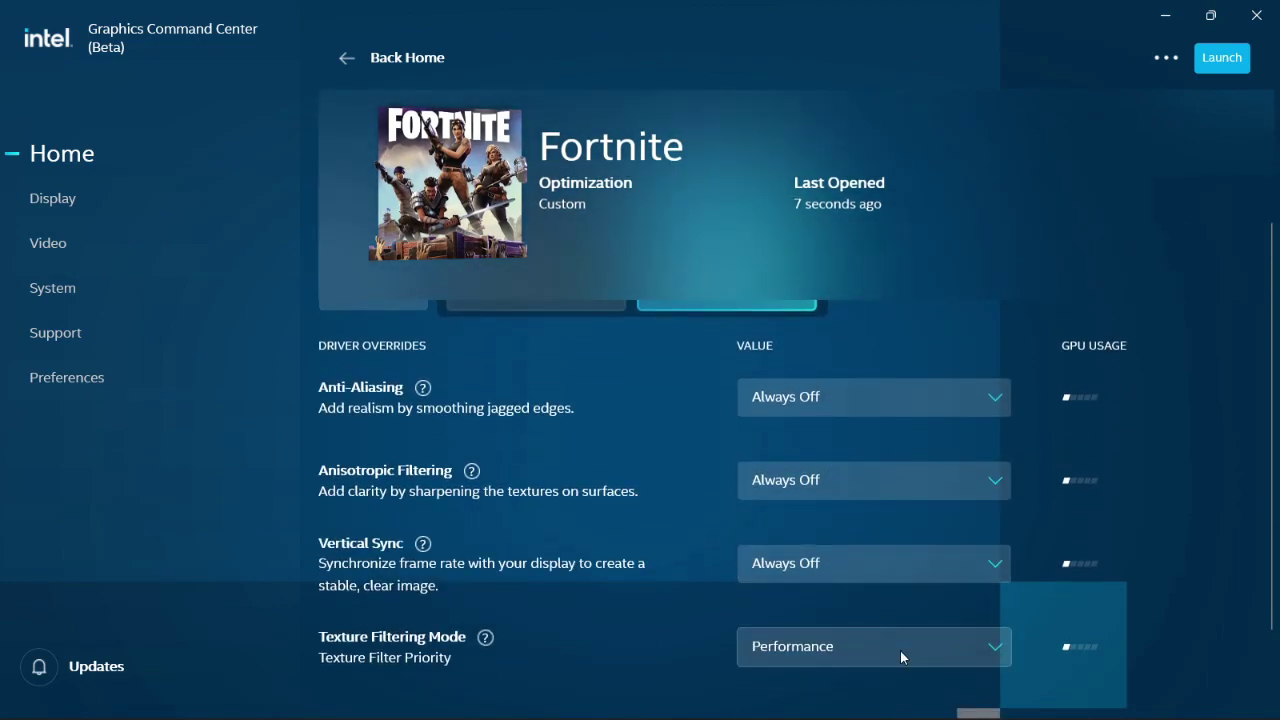
click(390, 58)
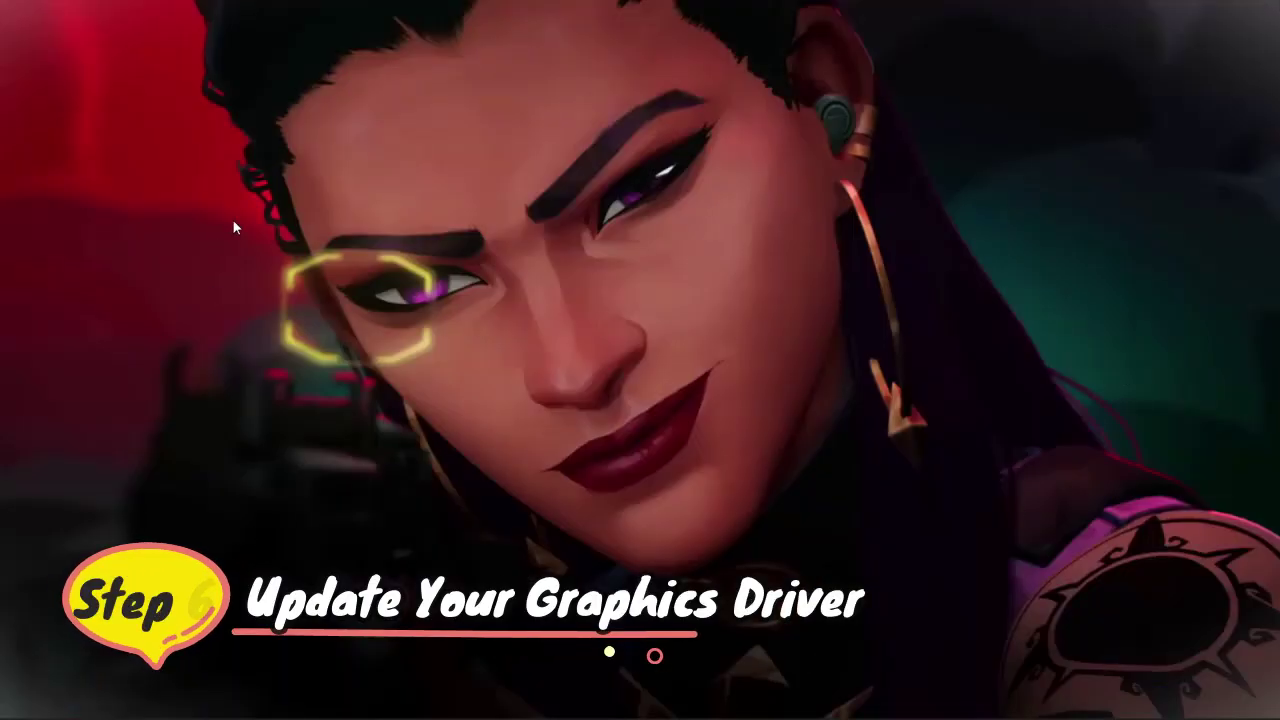
Refresh the desktop, switch to Microsoft Edge, and search the web for "intel support assistant".
right_click(234, 221)
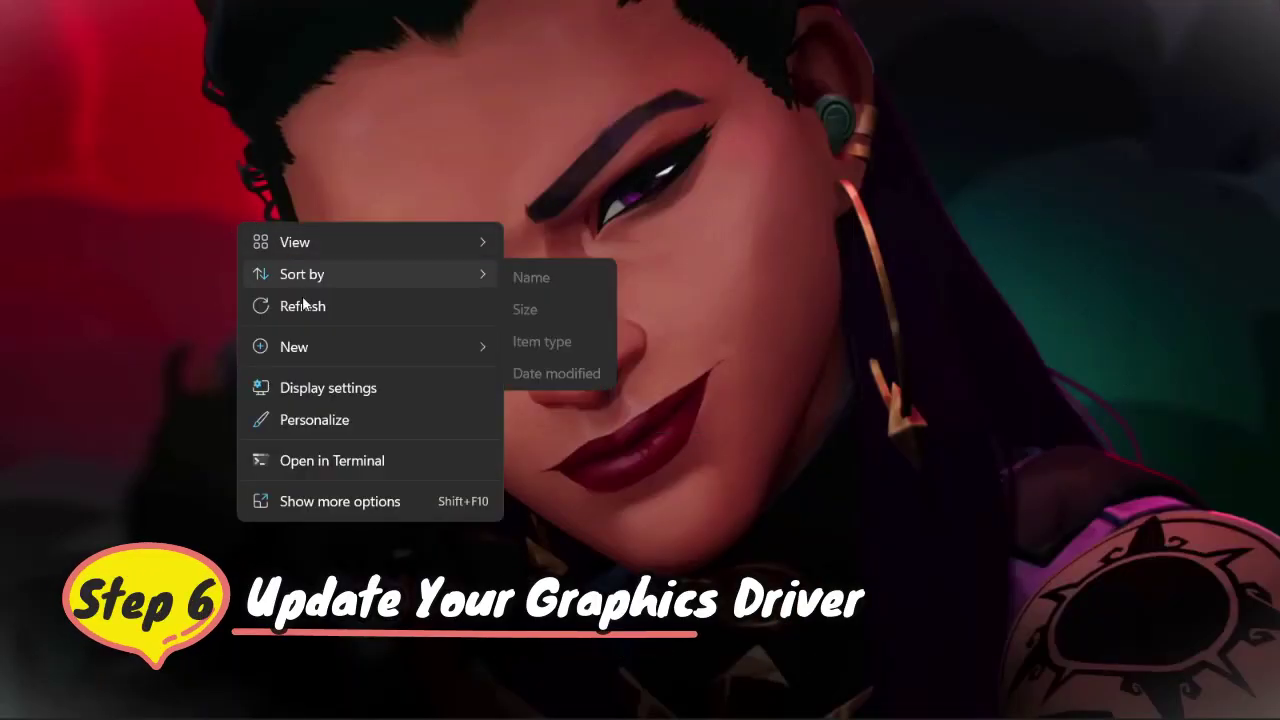
click(303, 306)
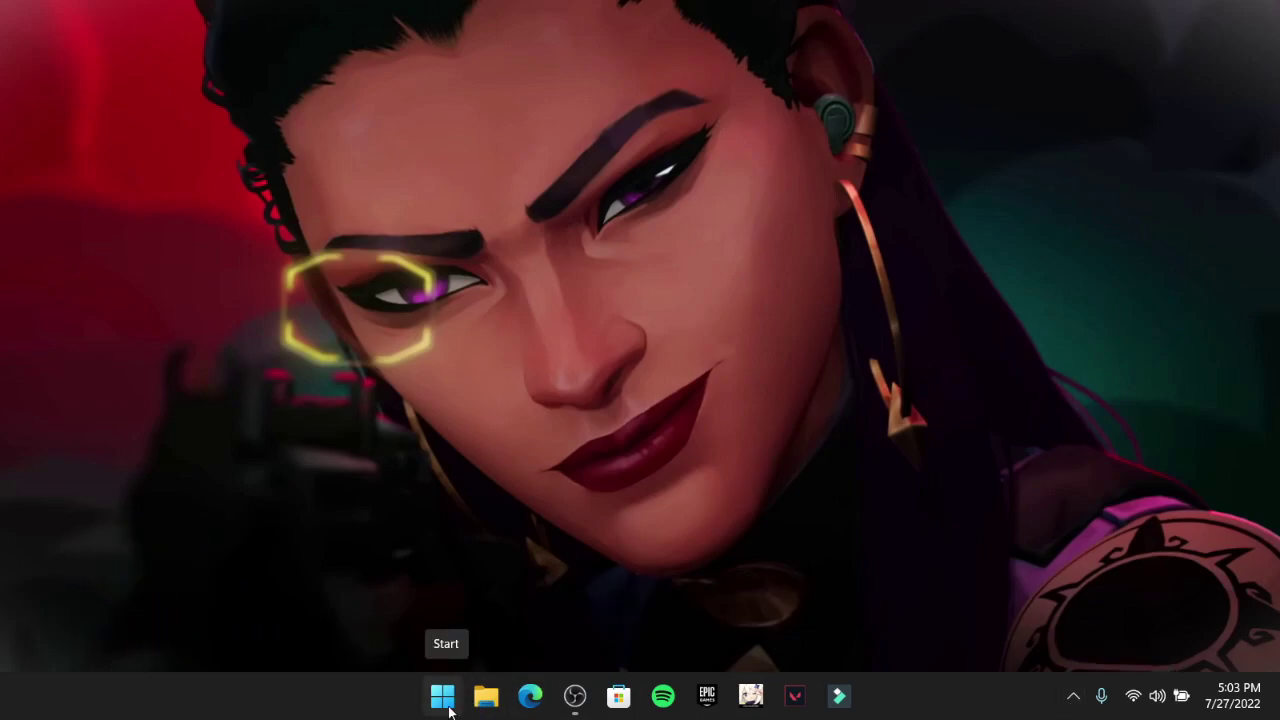
click(530, 695)
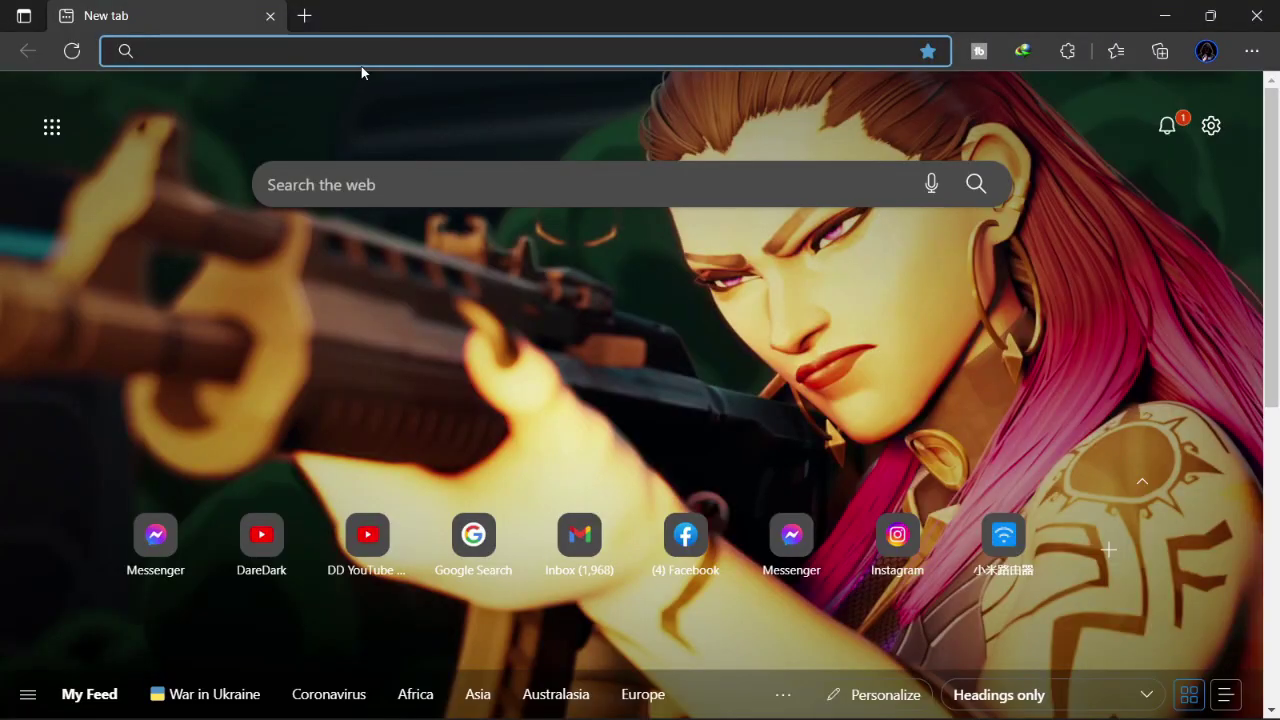
click(372, 53)
text(intel)
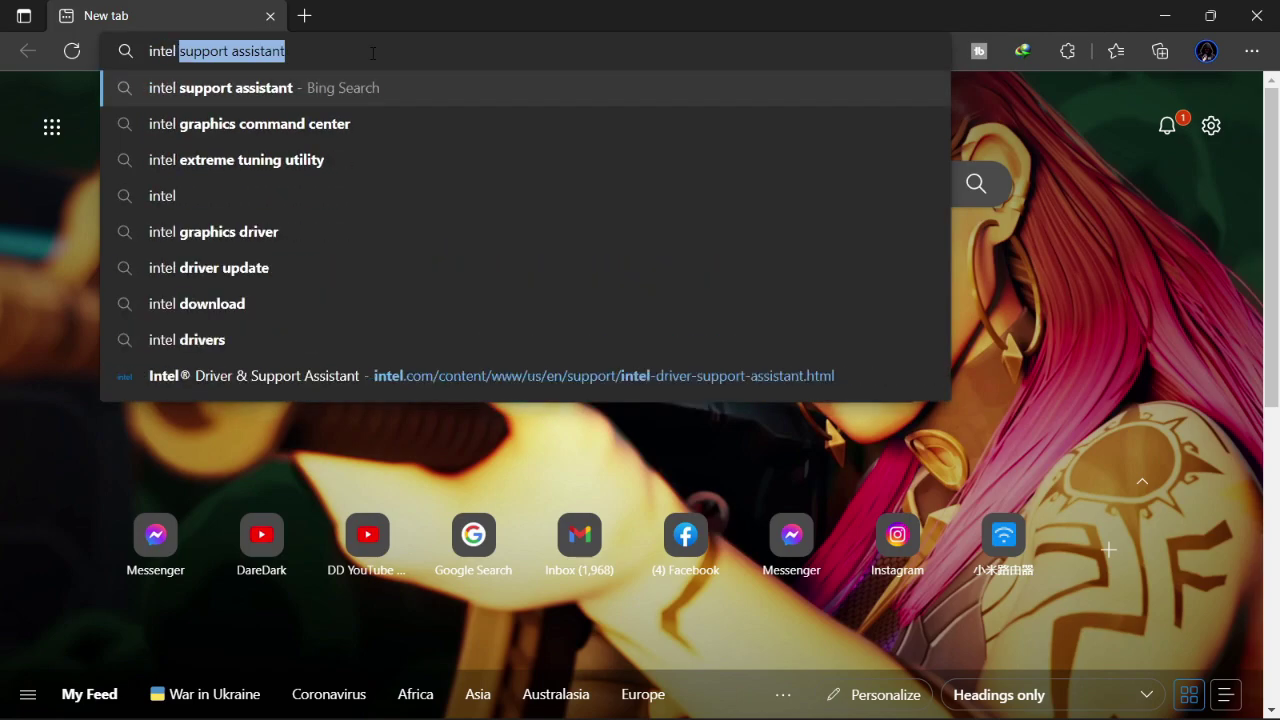
key(Right)
key(Return)
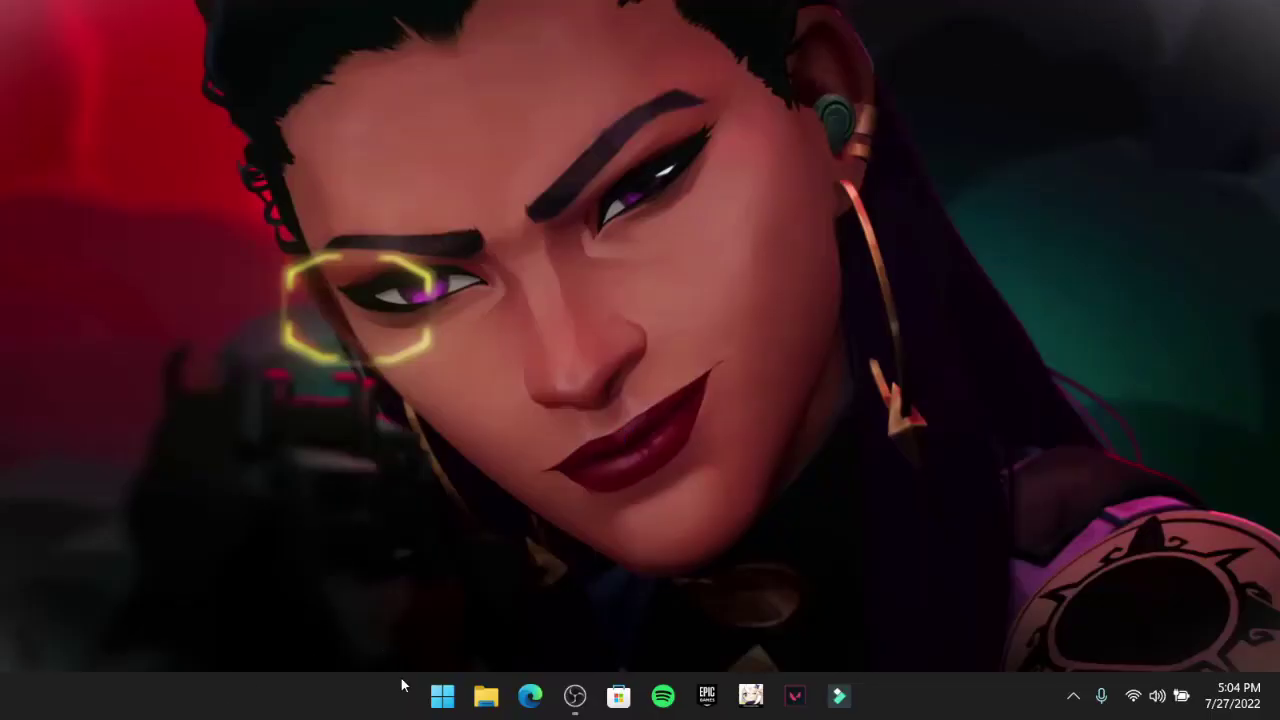
Find Intel Driver & Support Assistant through Windows search and review its driver update status and system details for this PC.
click(443, 697)
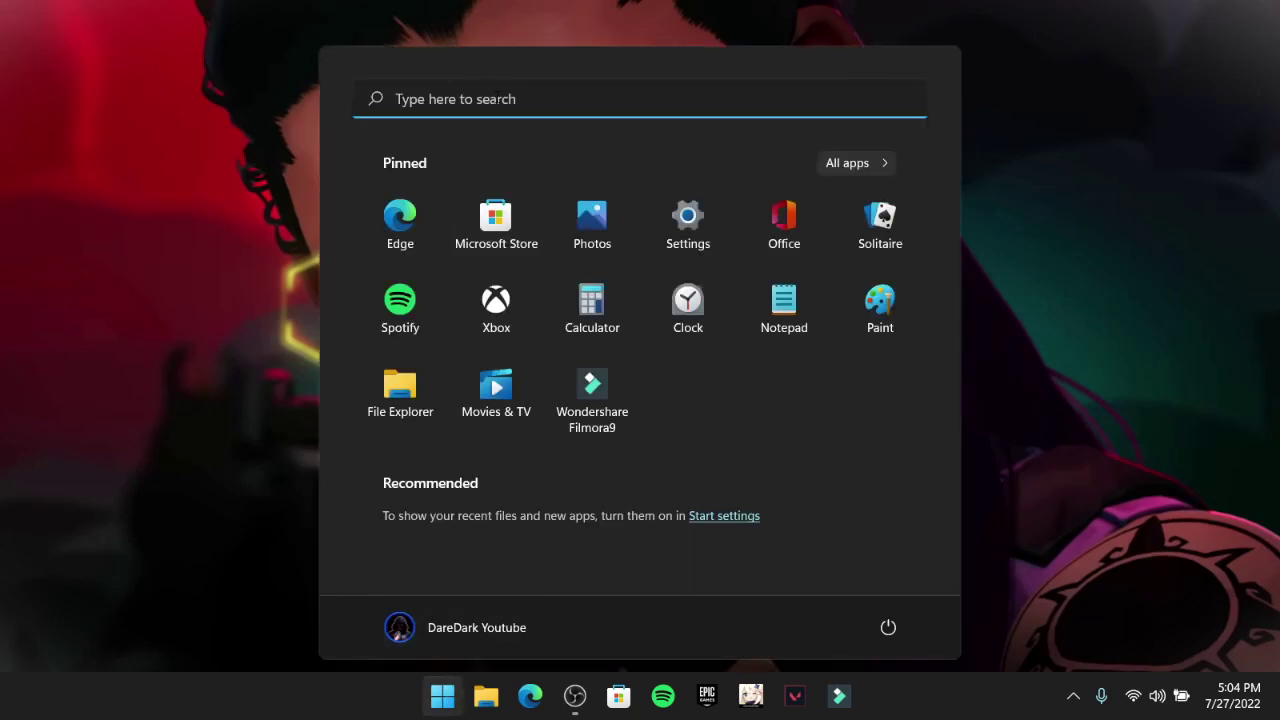
click(481, 110)
text(inm)
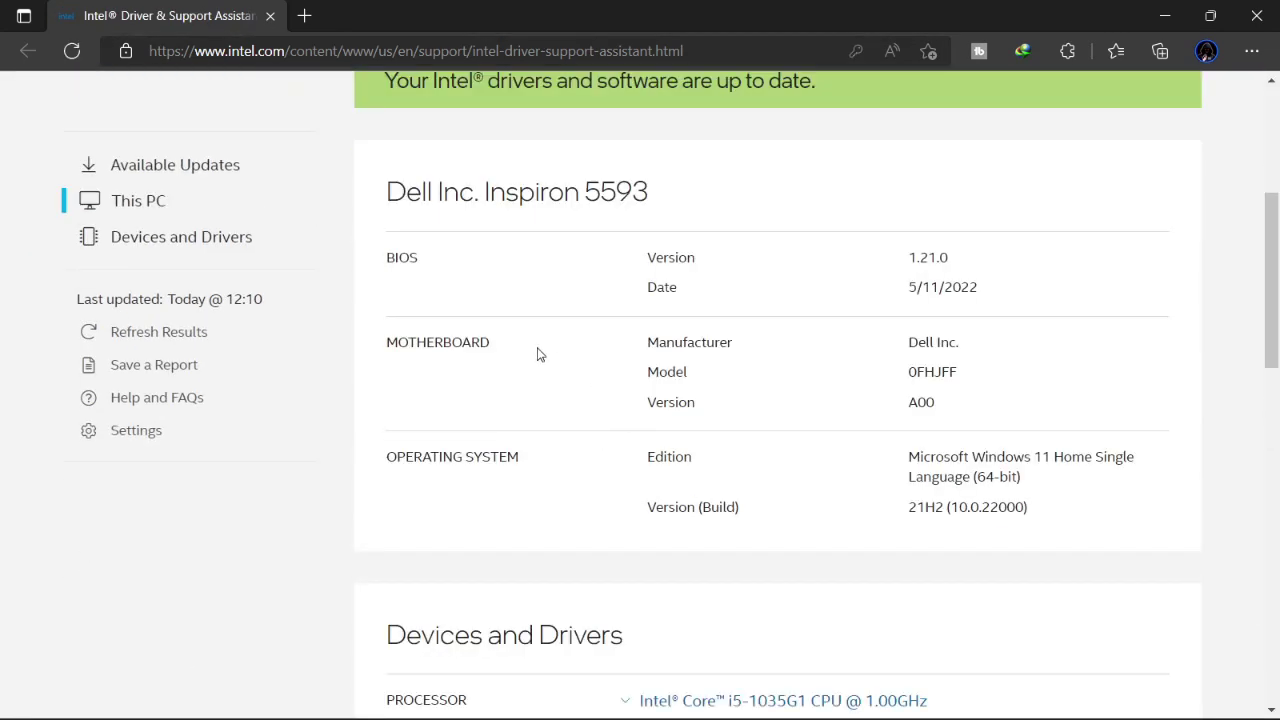
scroll(960, 297, up, 2)
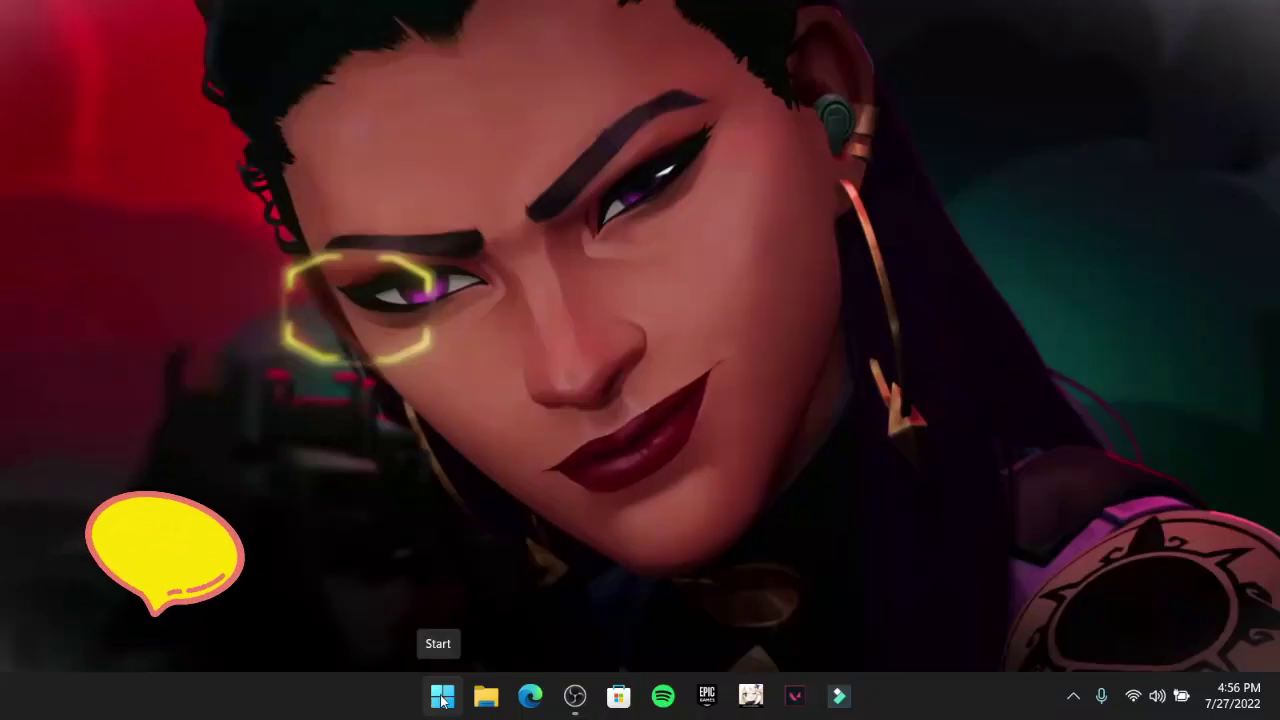
Search Windows for "temp" and open the Temporary files category in the Storage settings.
click(442, 695)
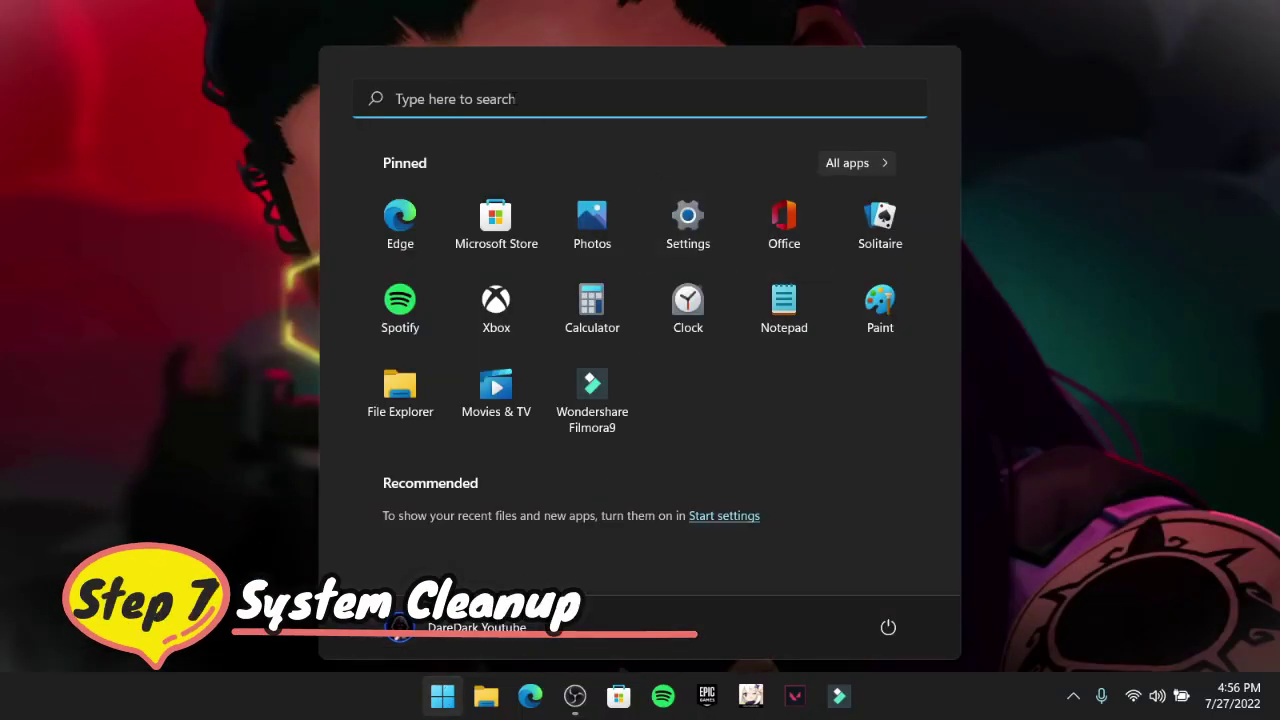
click(512, 98)
text(temp)
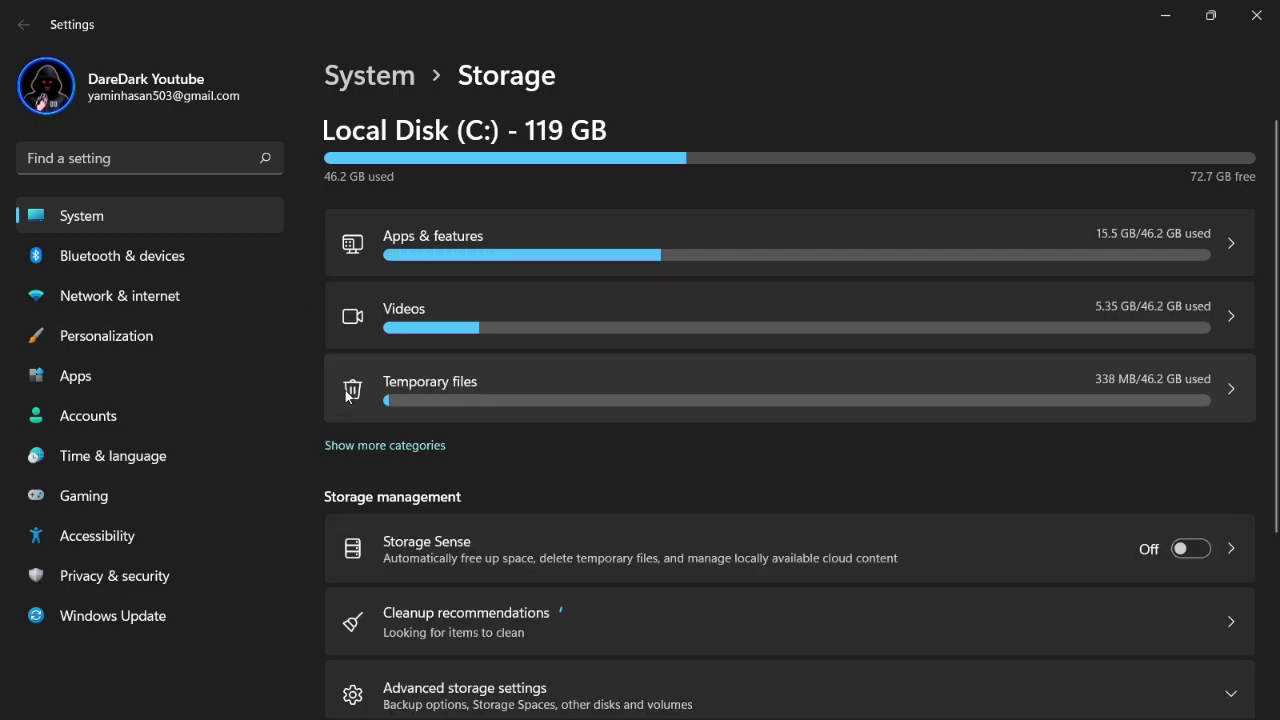
click(347, 390)
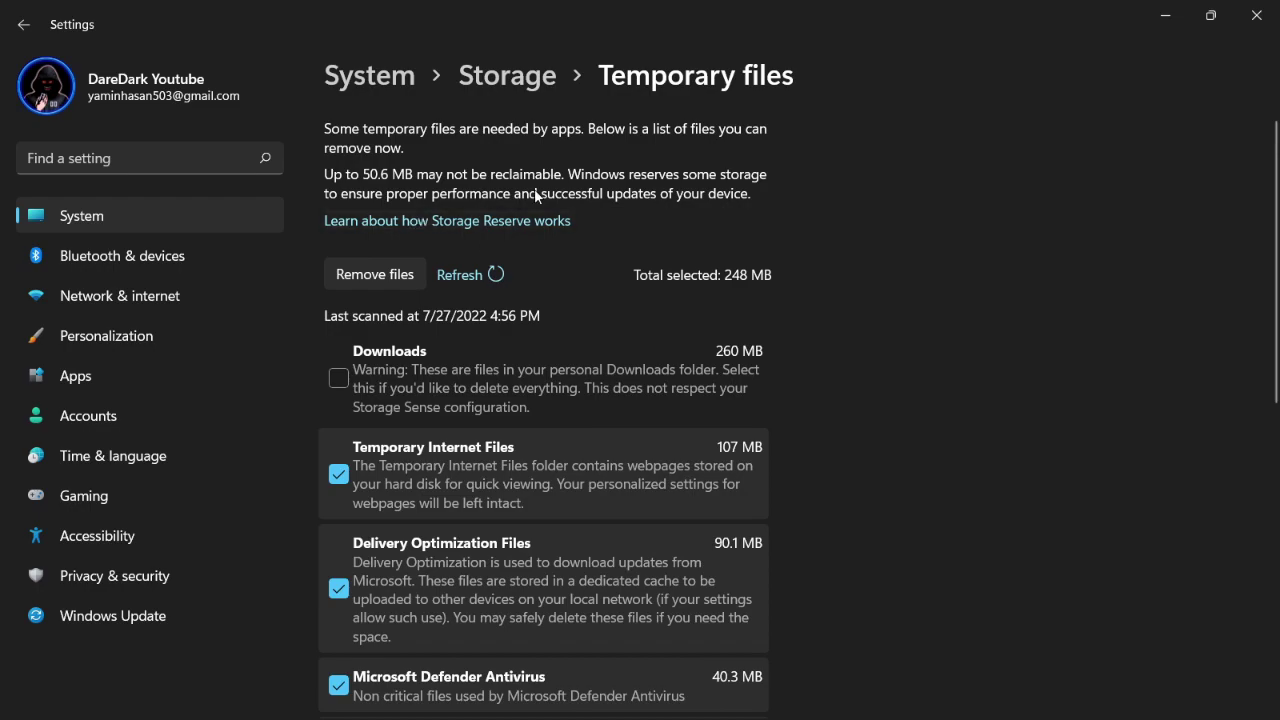
Permanently remove the selected temporary files with Downloads left unselected, close Settings, and refresh the desktop.
scroll(850, 377, down, 6)
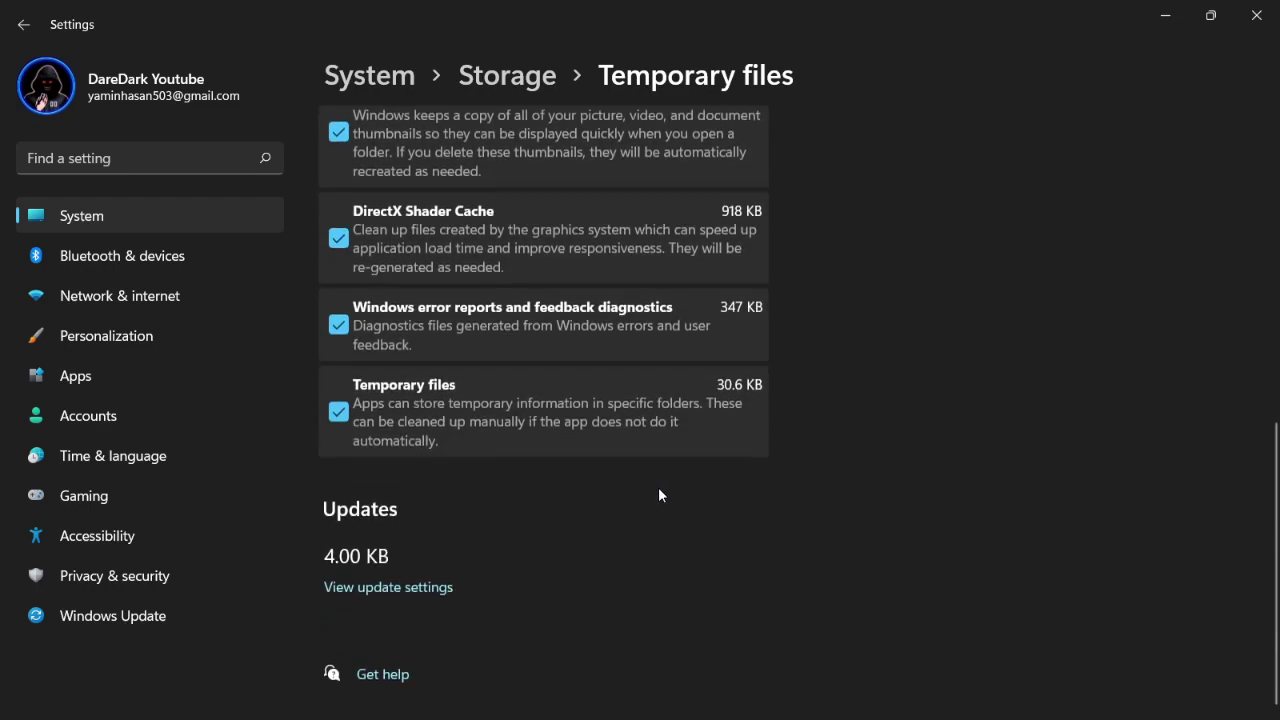
scroll(658, 494, up, 6)
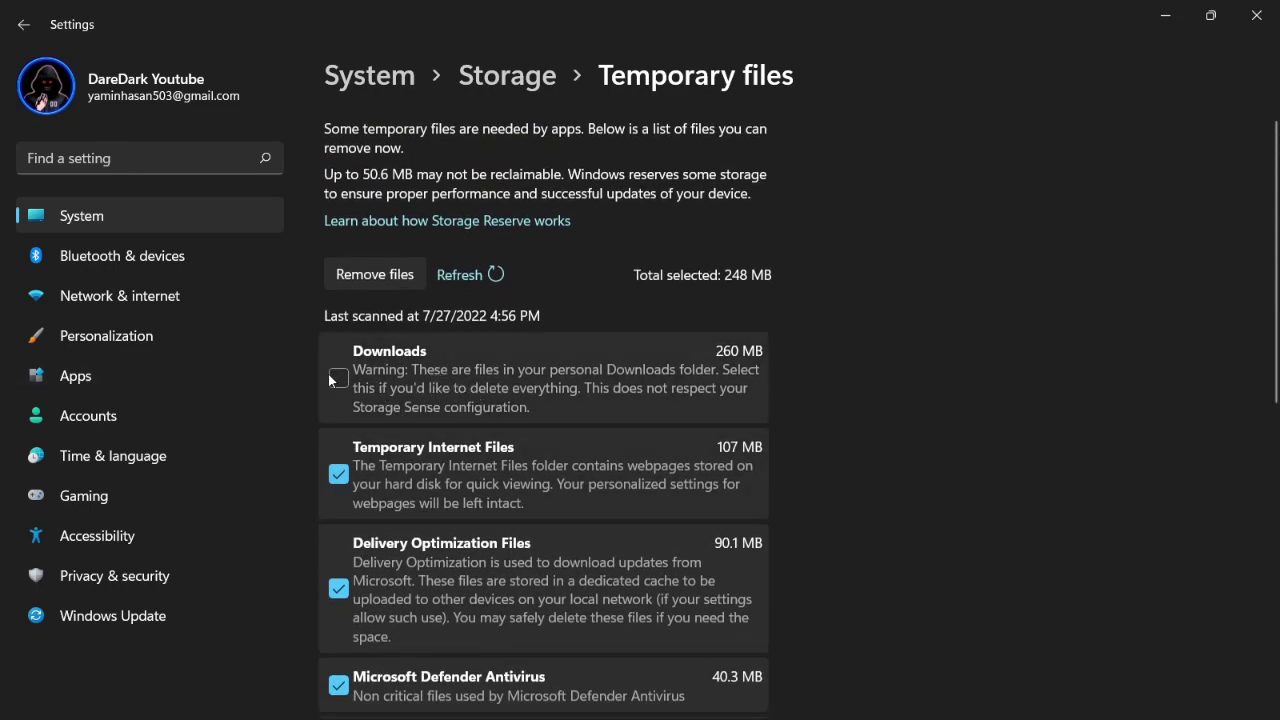
click(396, 278)
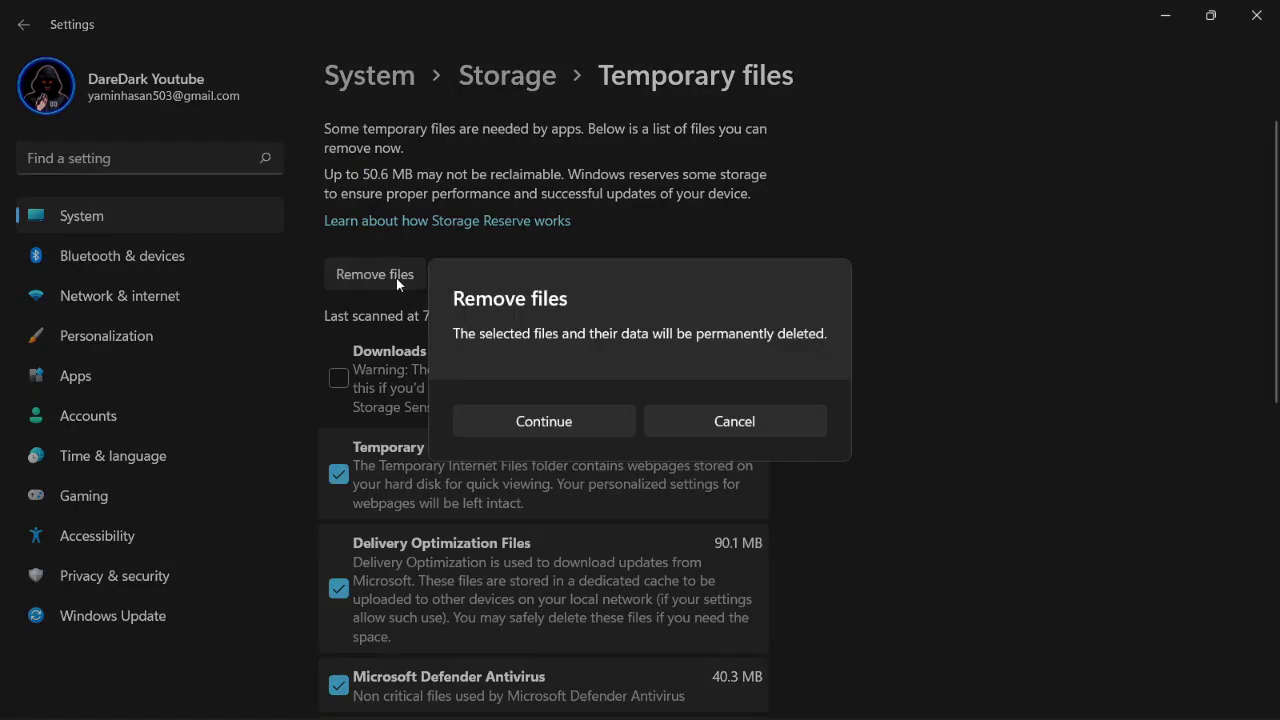
click(587, 421)
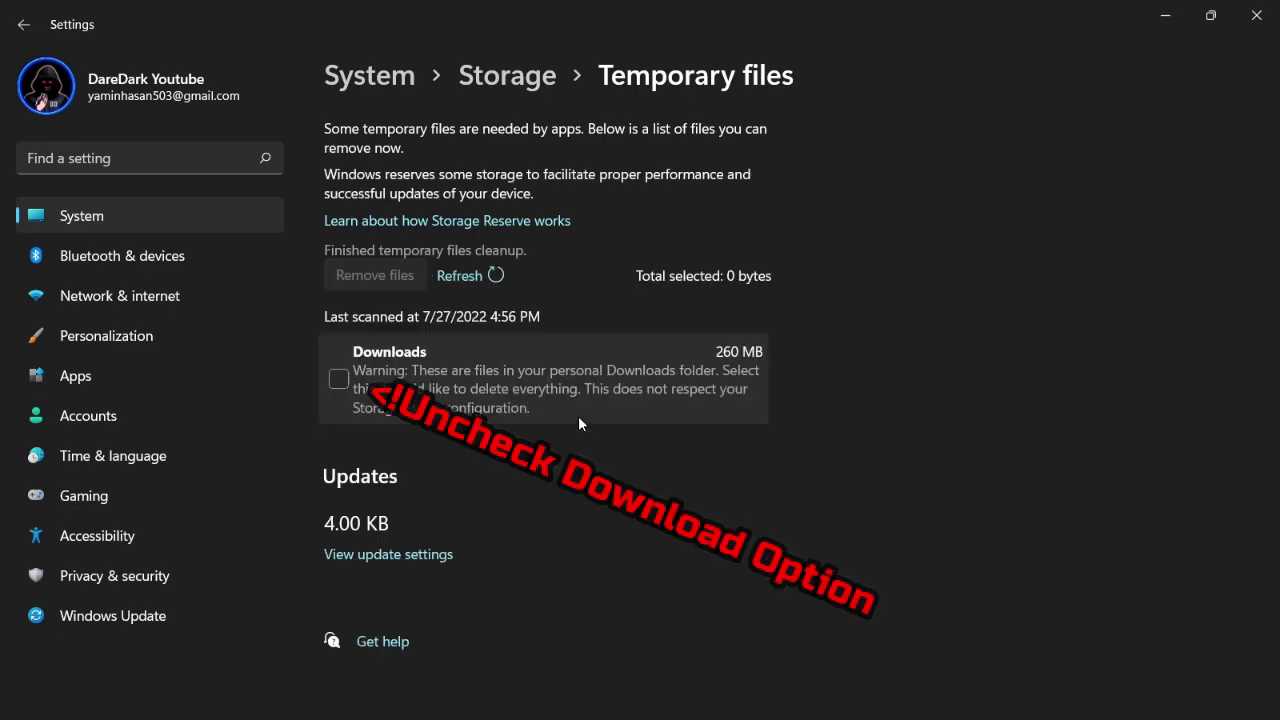
click(1257, 15)
right_click(313, 177)
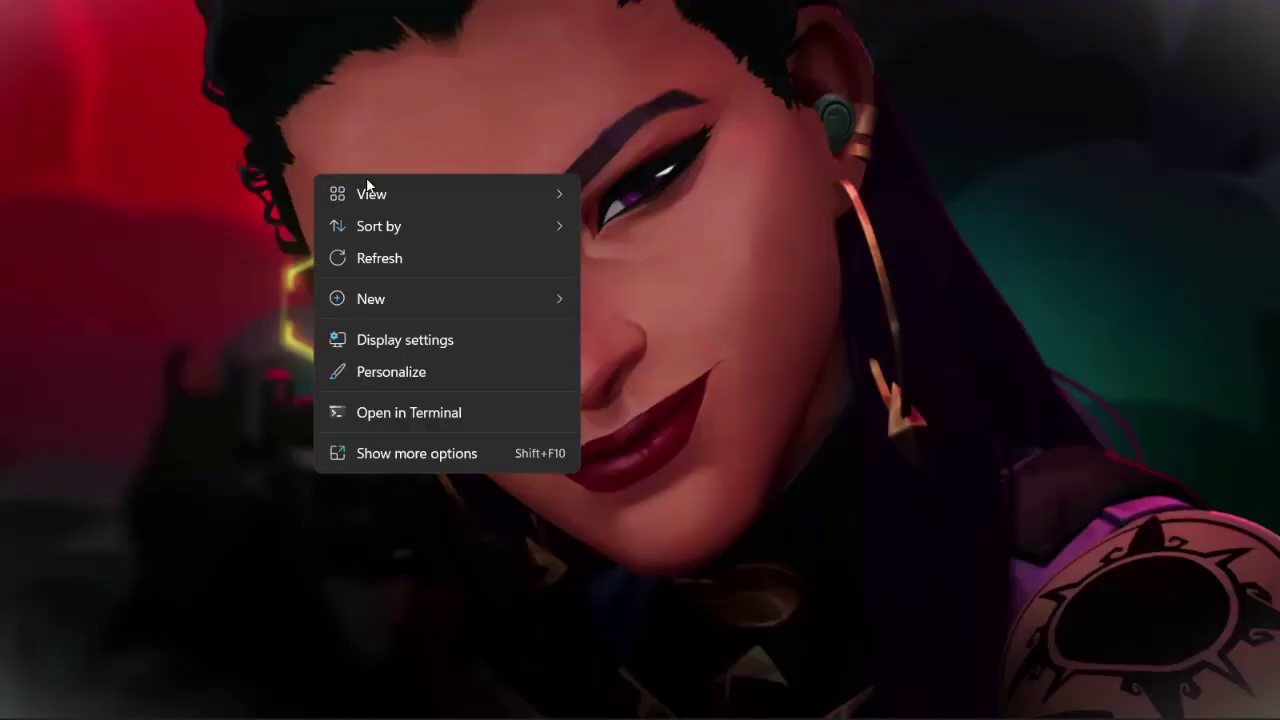
click(399, 256)
Switch to Fortnite's video settings and review the window mode, resolution, frame rate limit, 3D resolution and graphics quality options.
mouse_move(1137, 690)
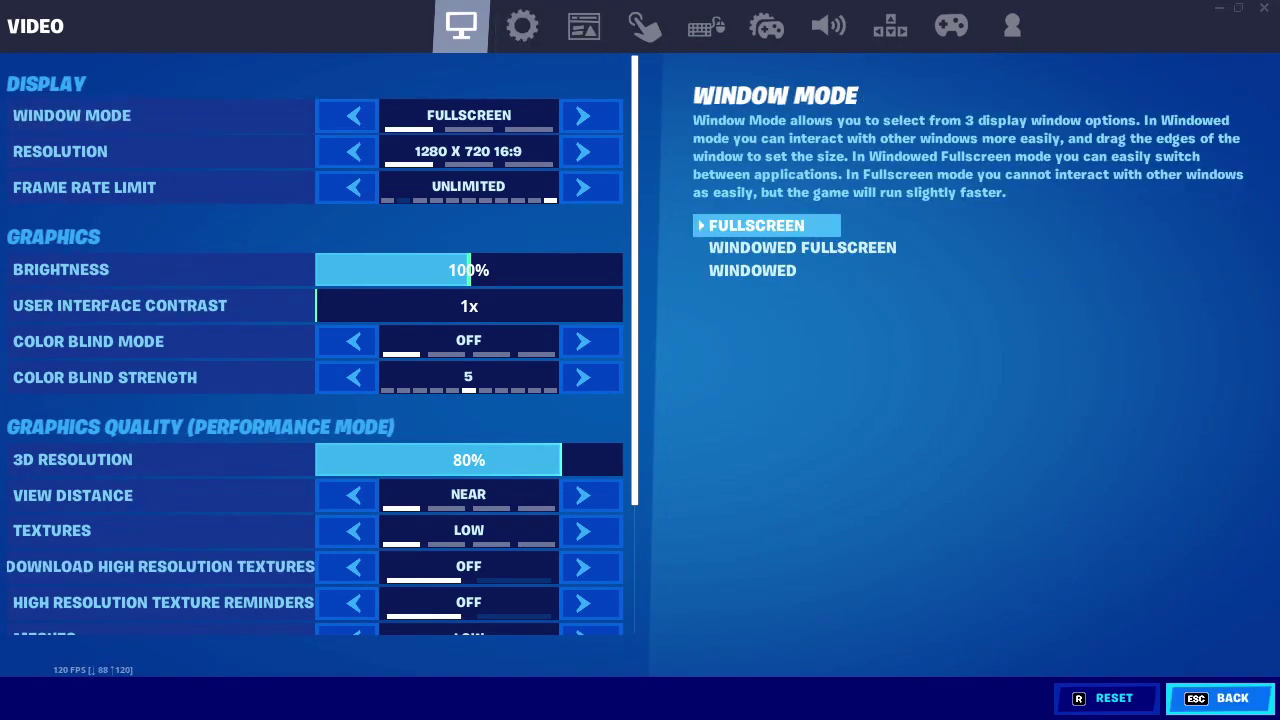
click(160, 115)
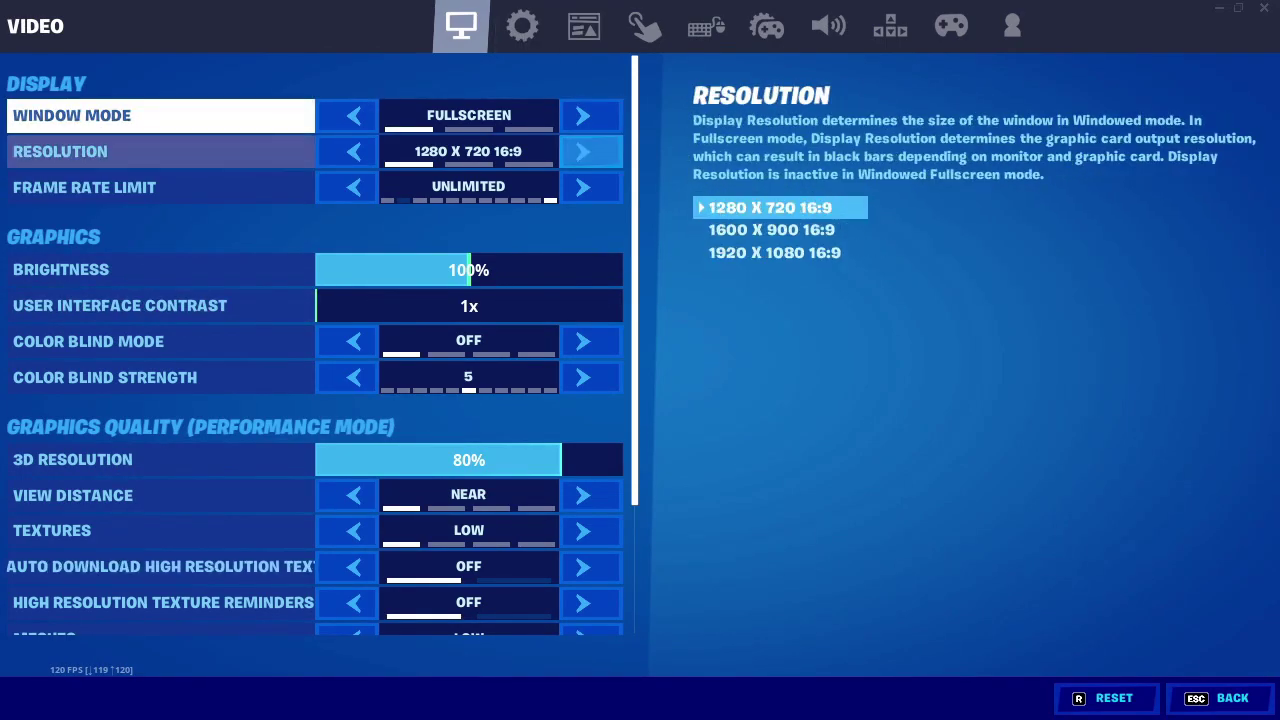
click(160, 151)
click(160, 187)
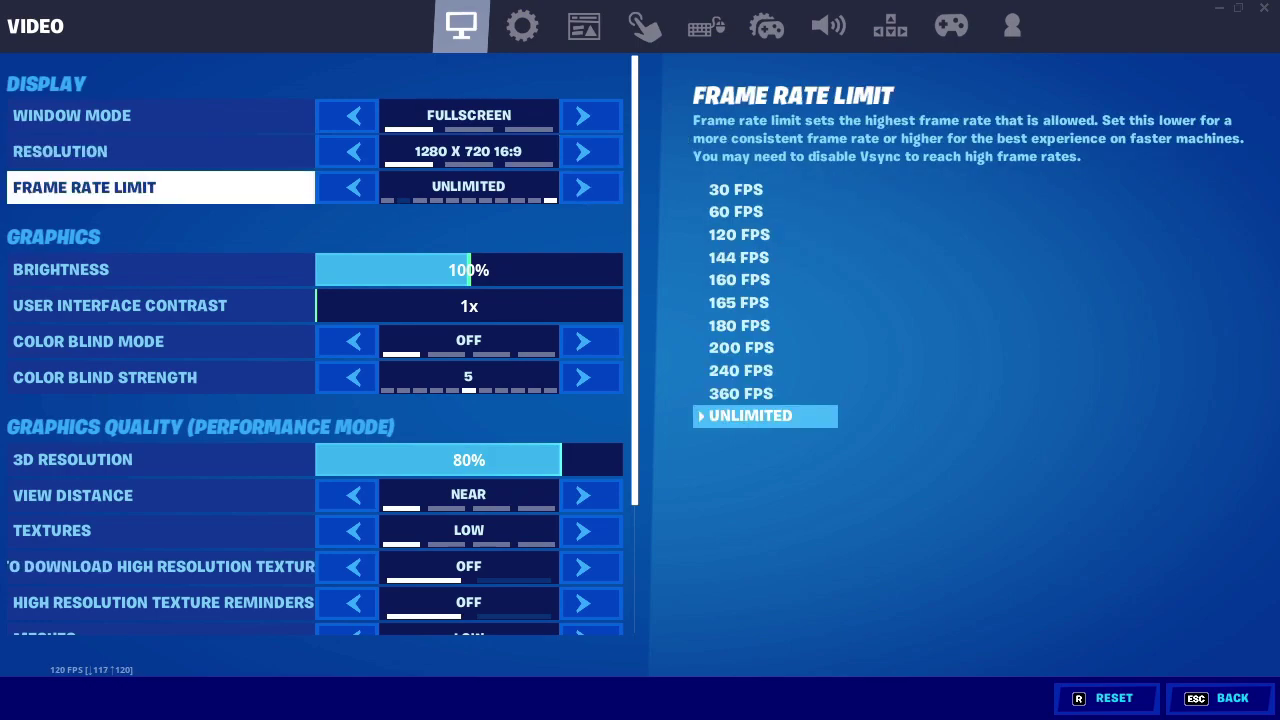
click(160, 459)
scroll(160, 459, down, 1)
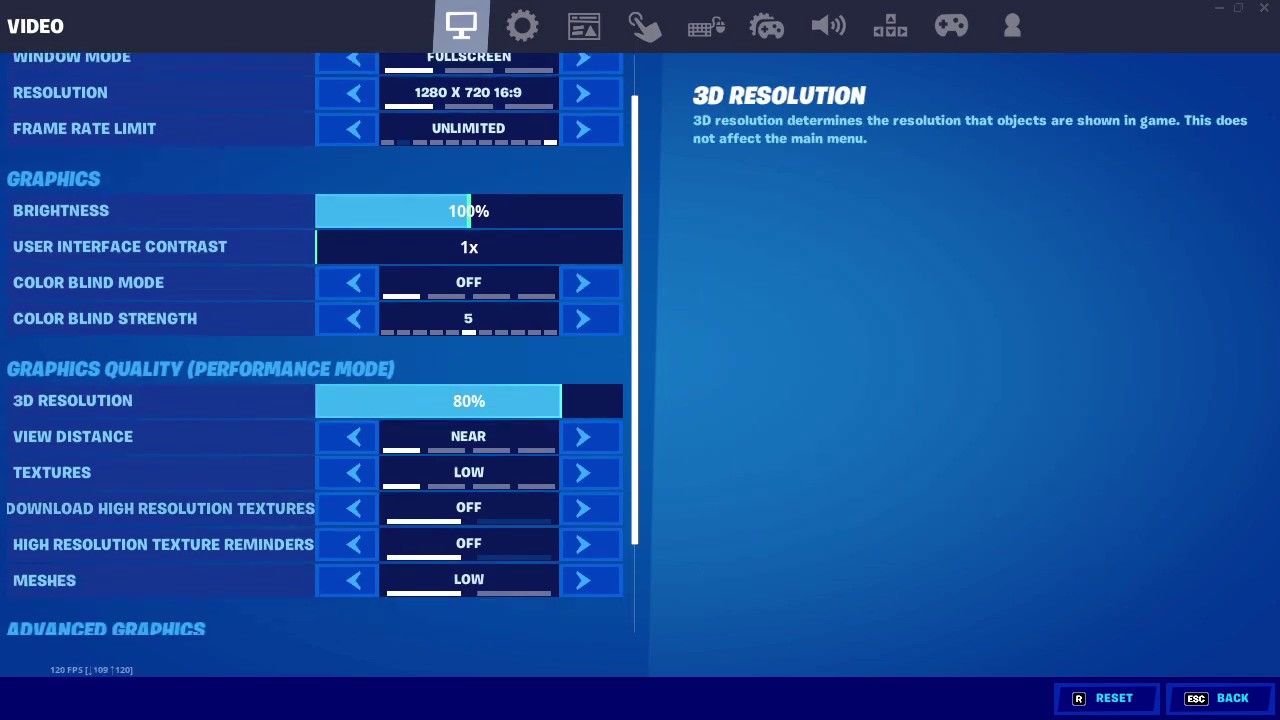
scroll(160, 340, down, 2)
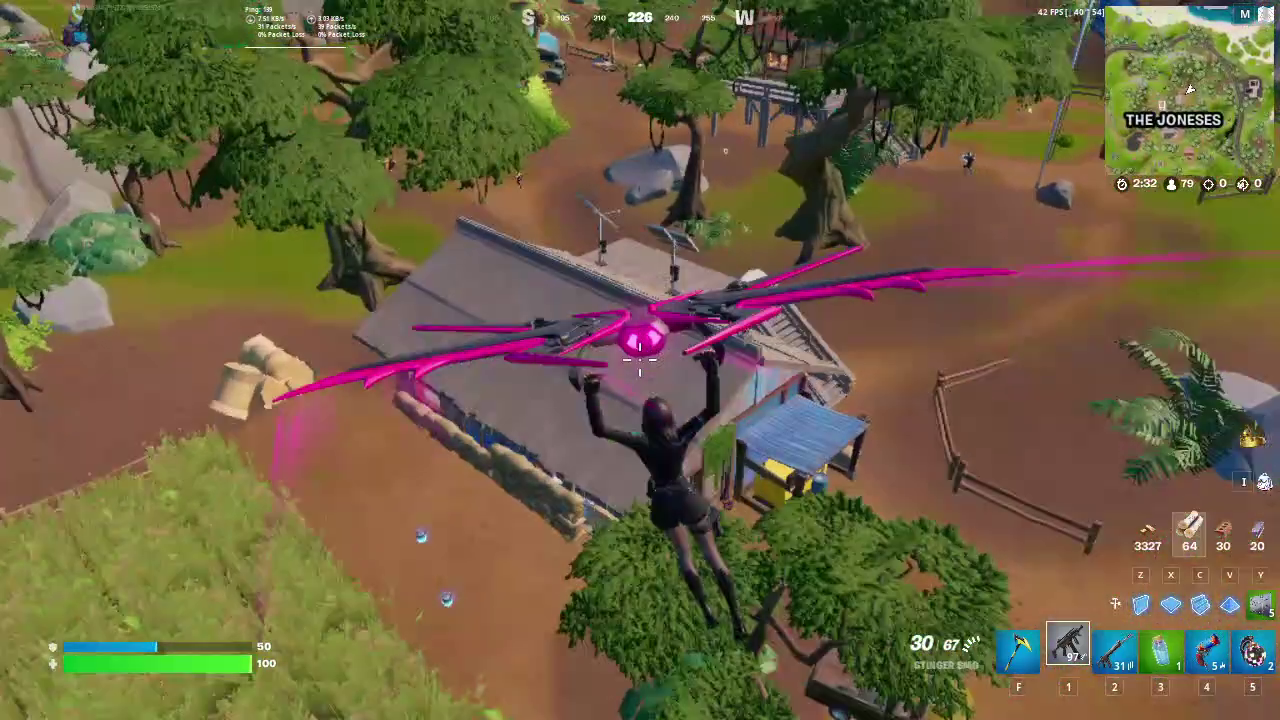
key(2)
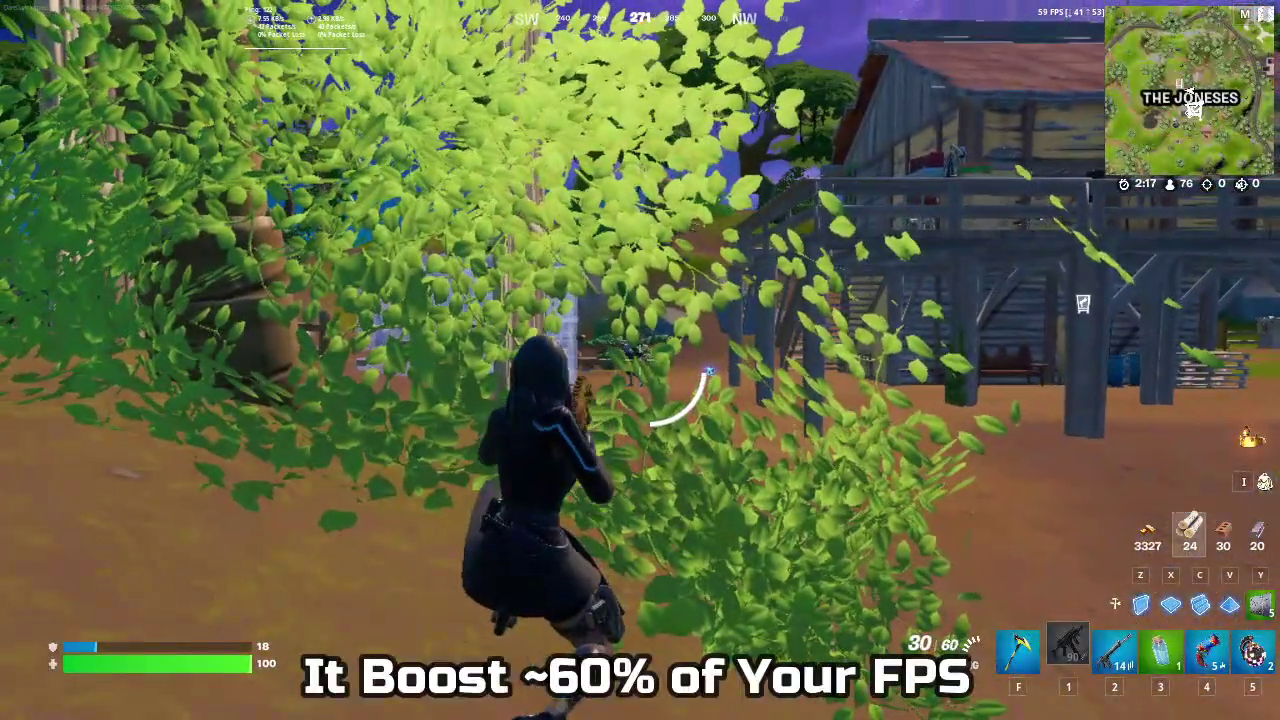
click(640, 360)
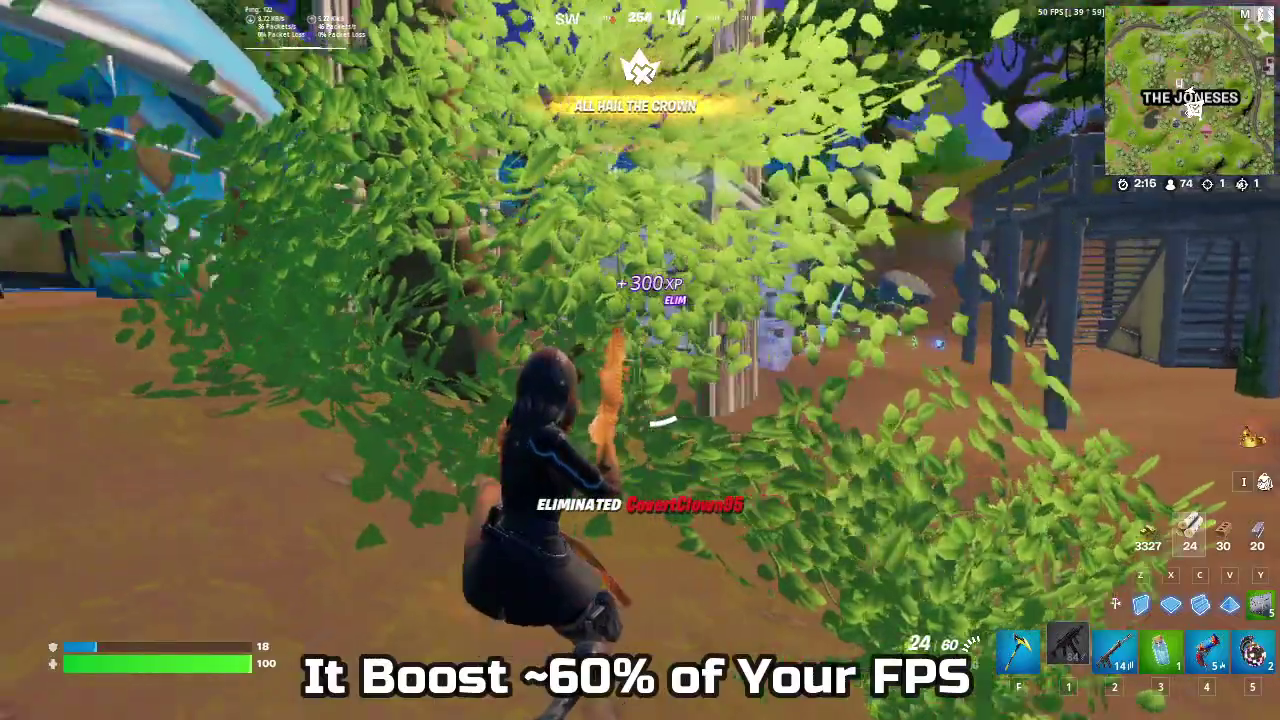
key(w)
key(4)
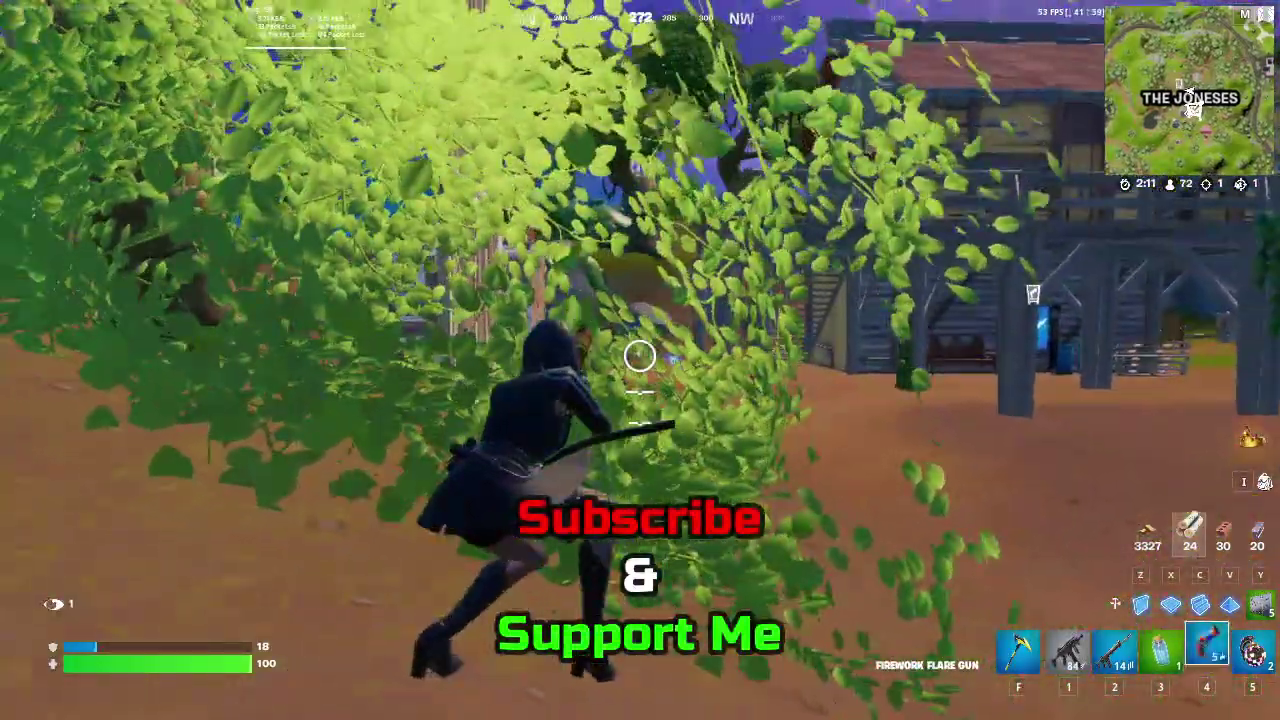
click(640, 360)
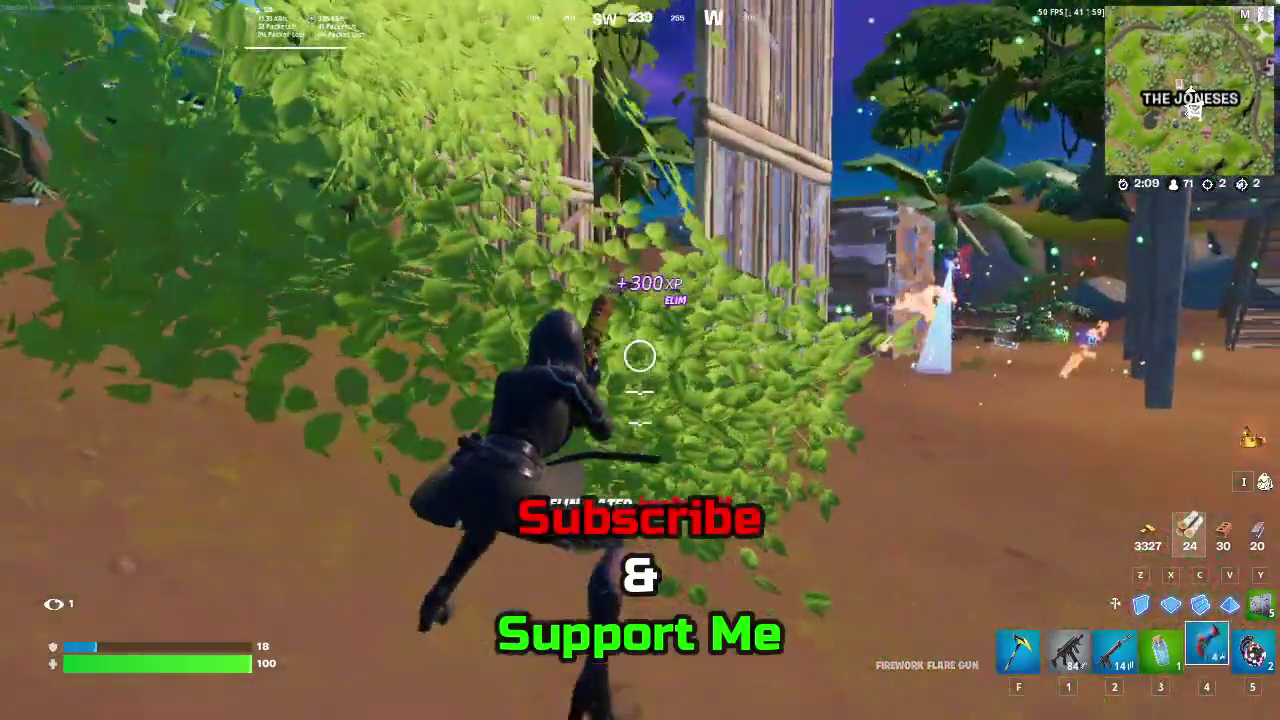
key(a)
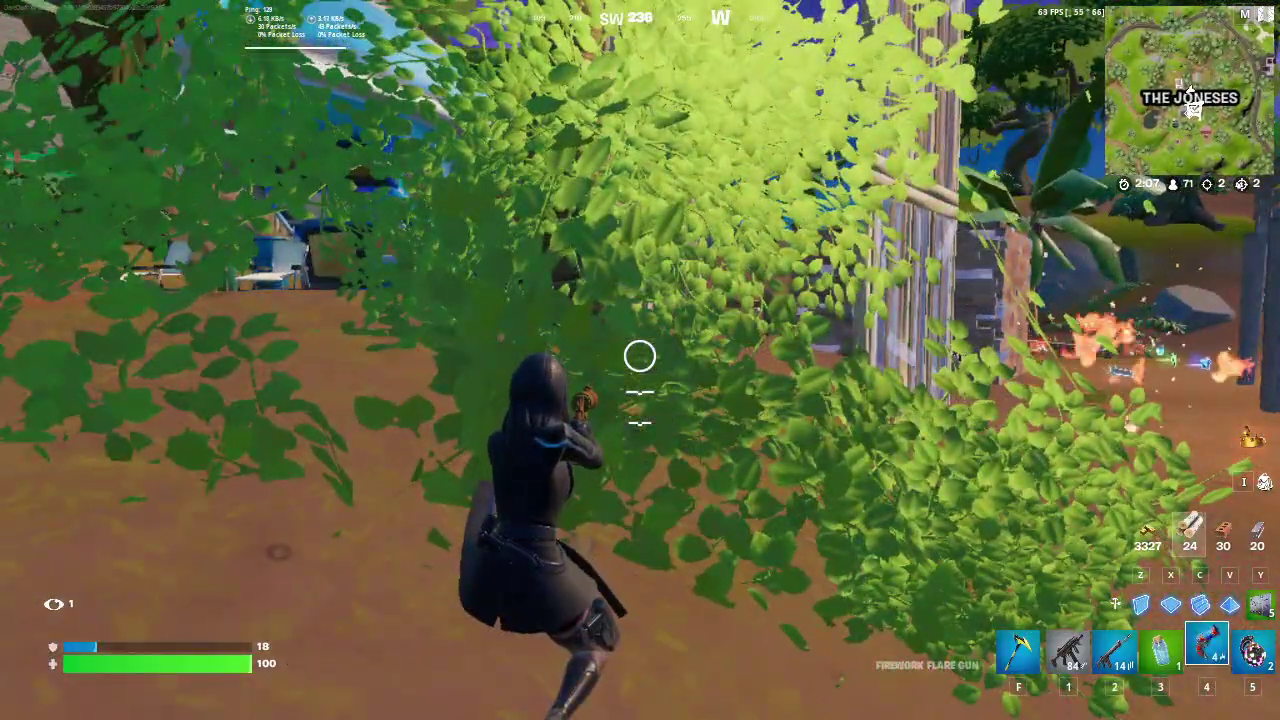
key(w)
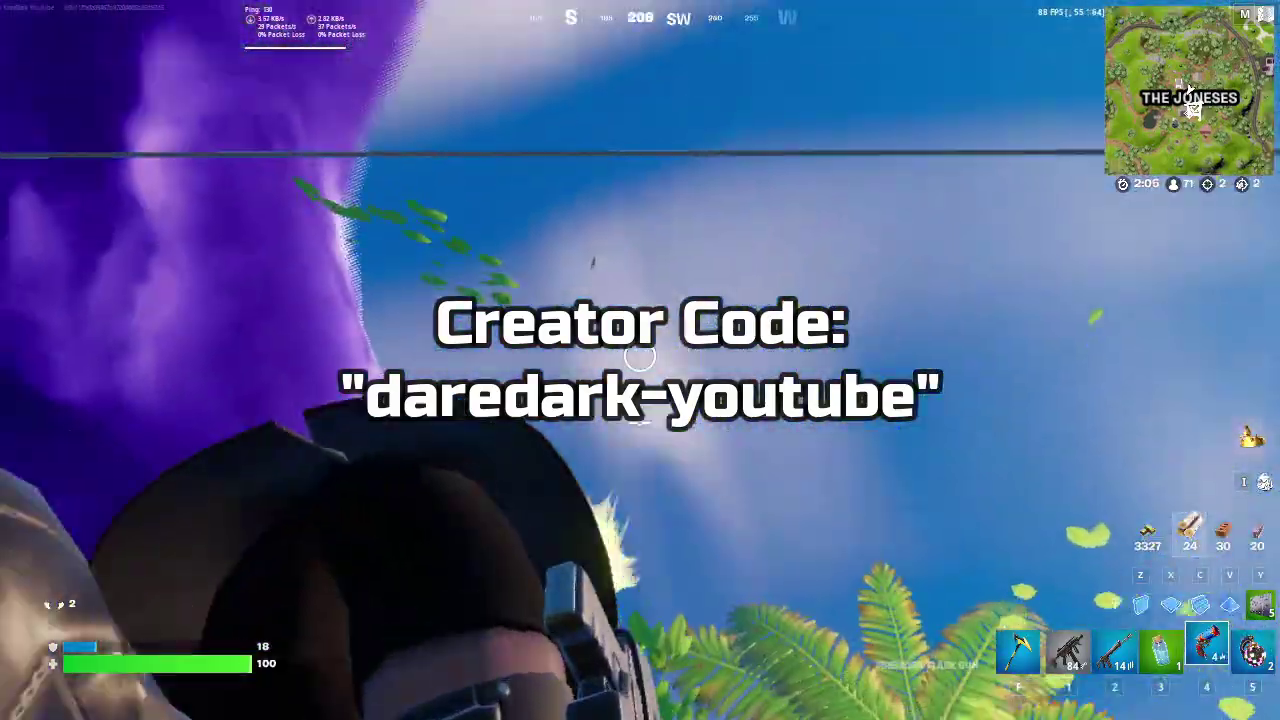
click(640, 360)
key(w)
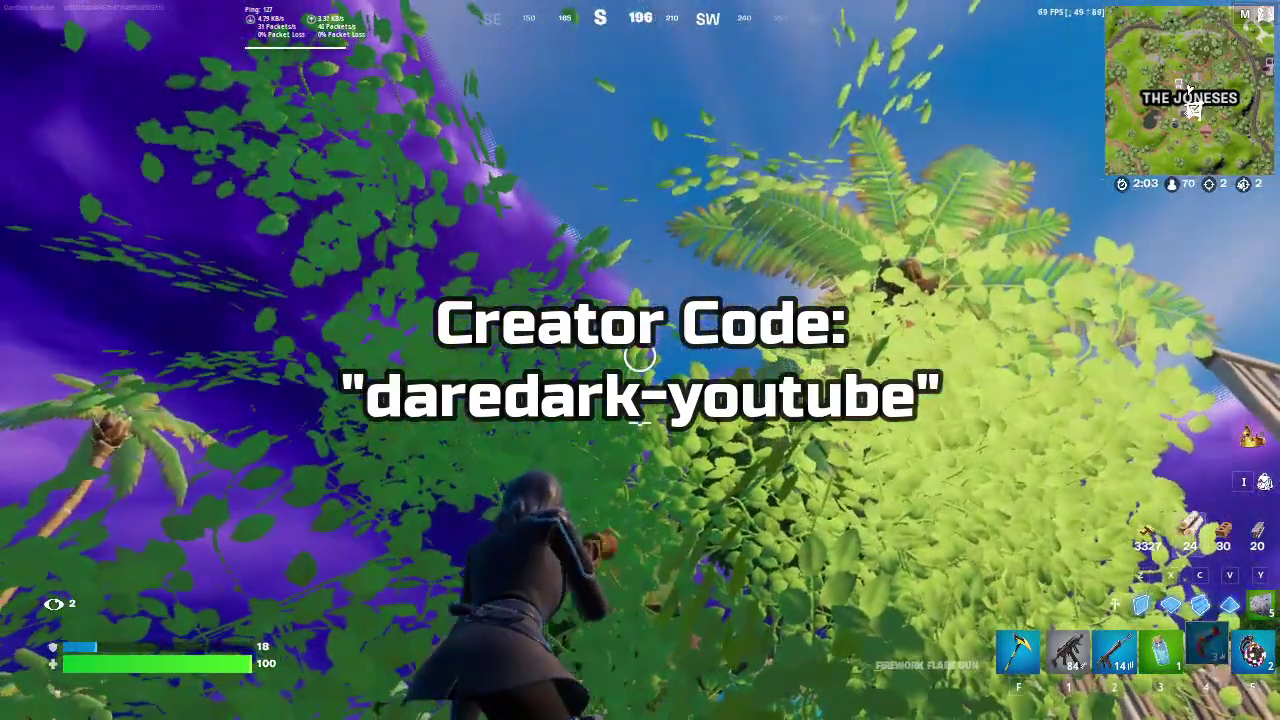
key(w)
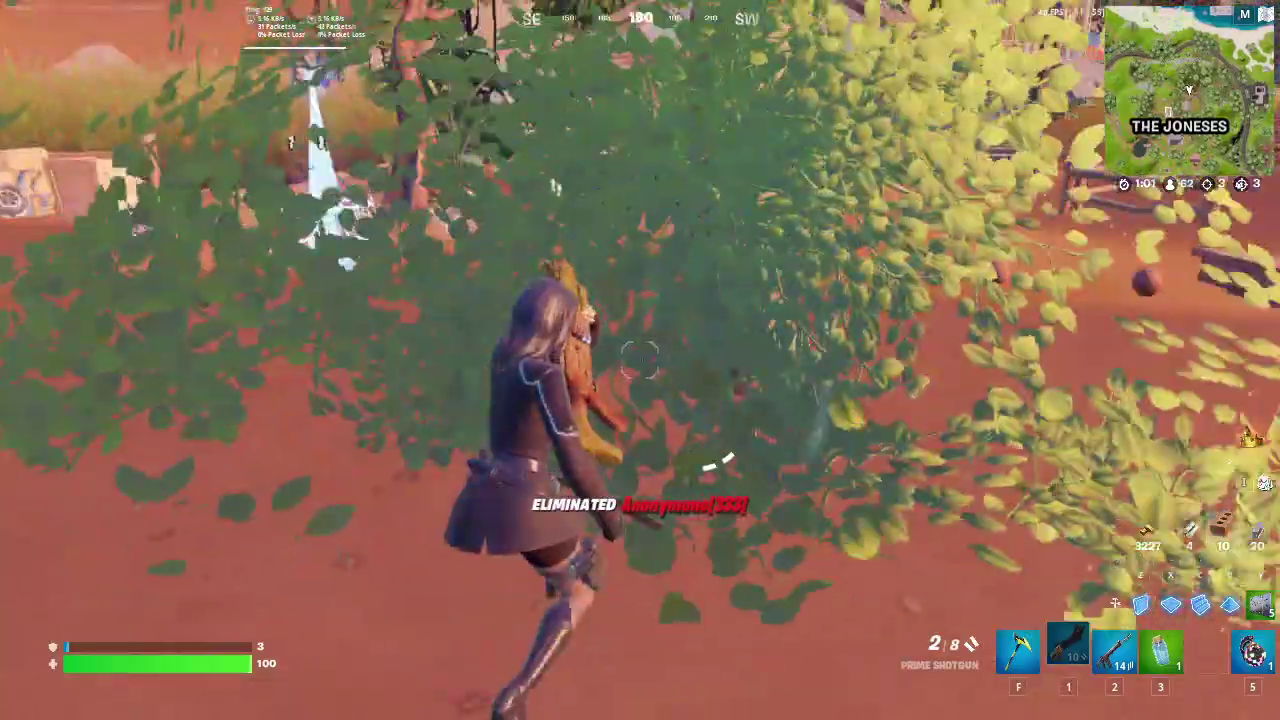
key(r)
key(w)
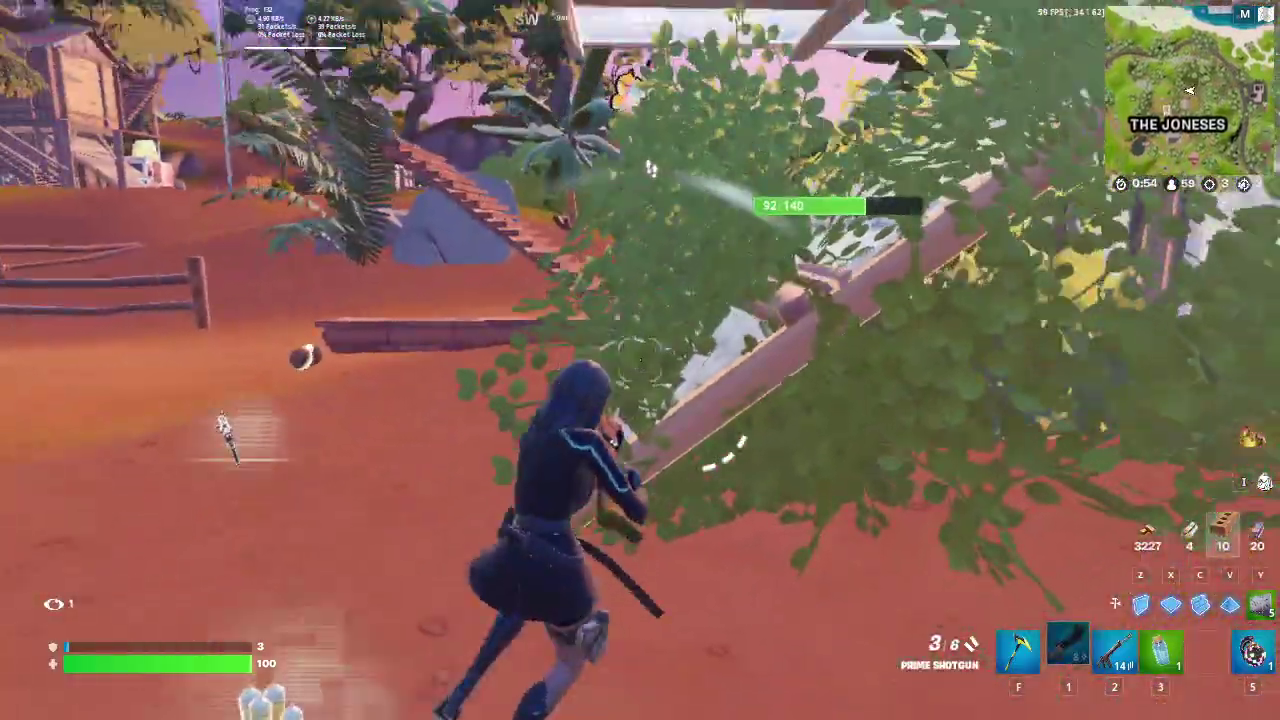
key(3)
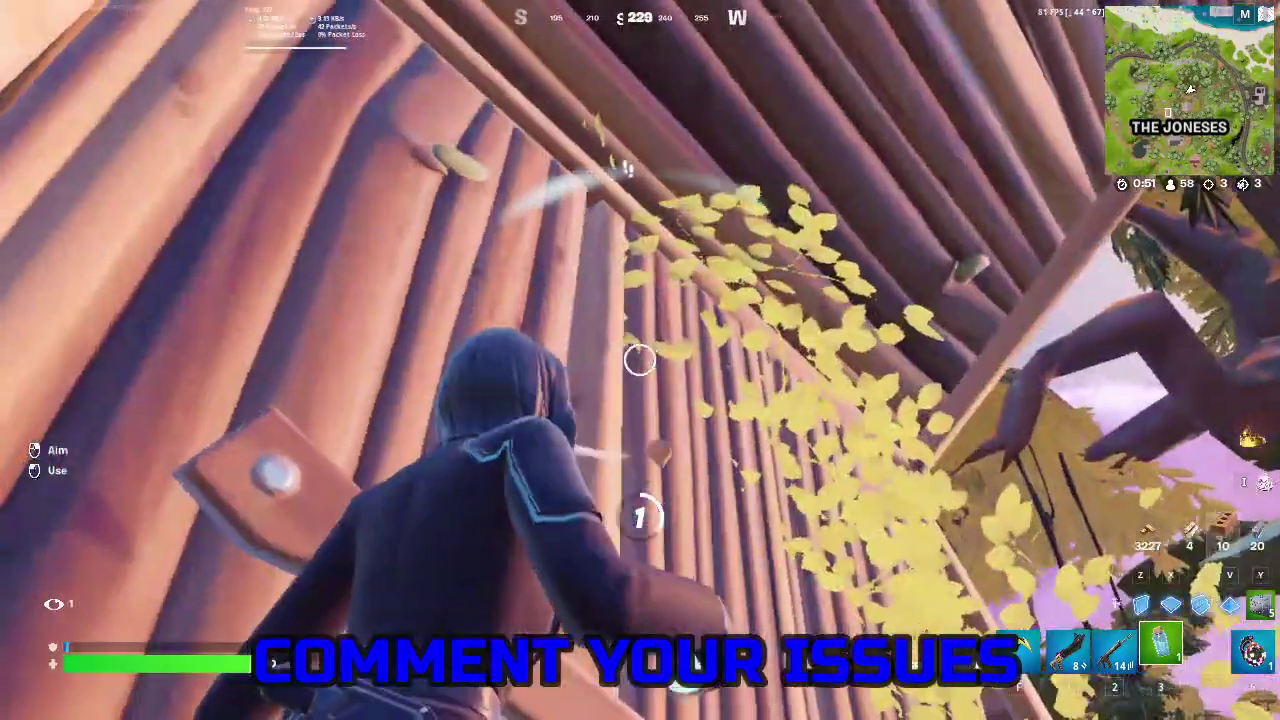
click(640, 360)
key(w)
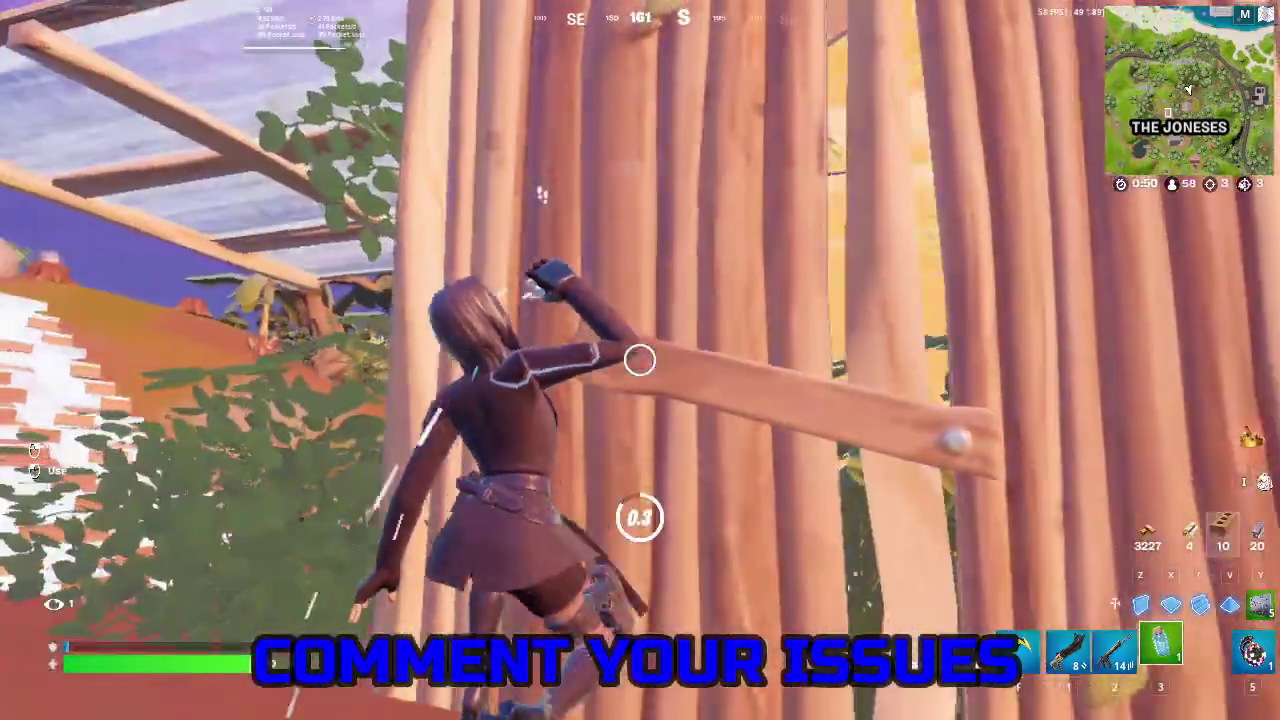
key(w)
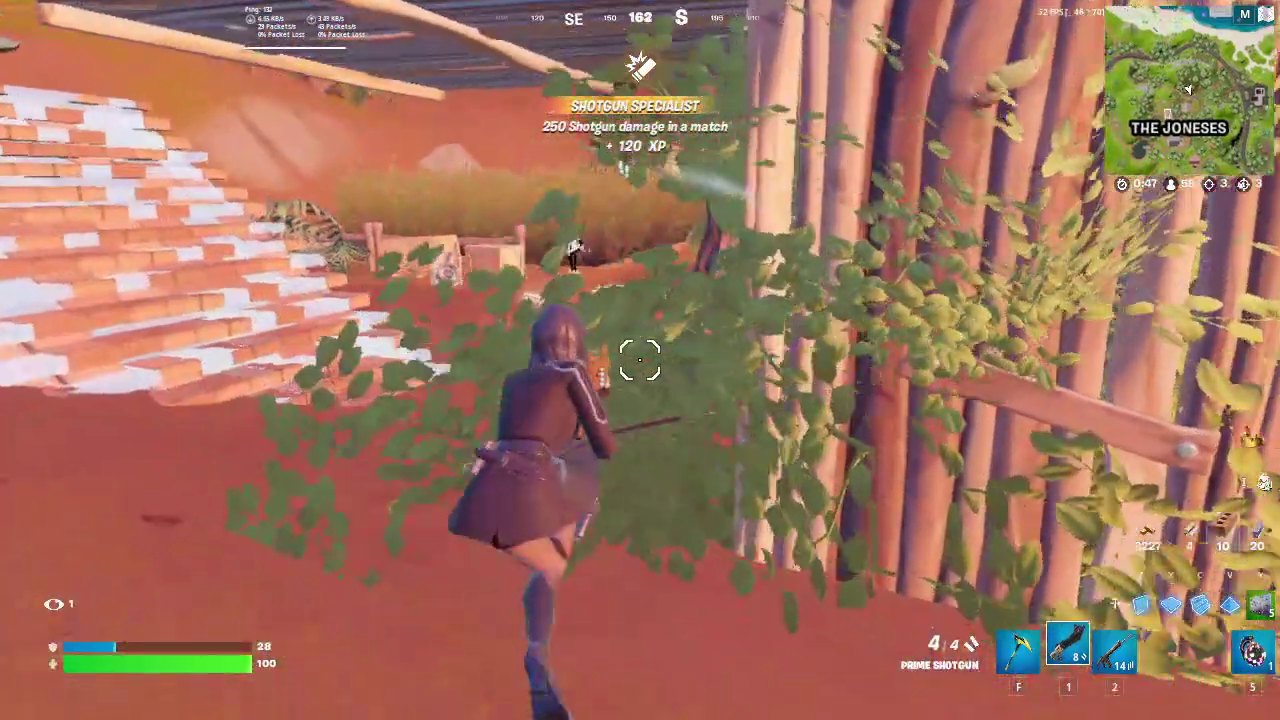
key(w)
click(640, 360)
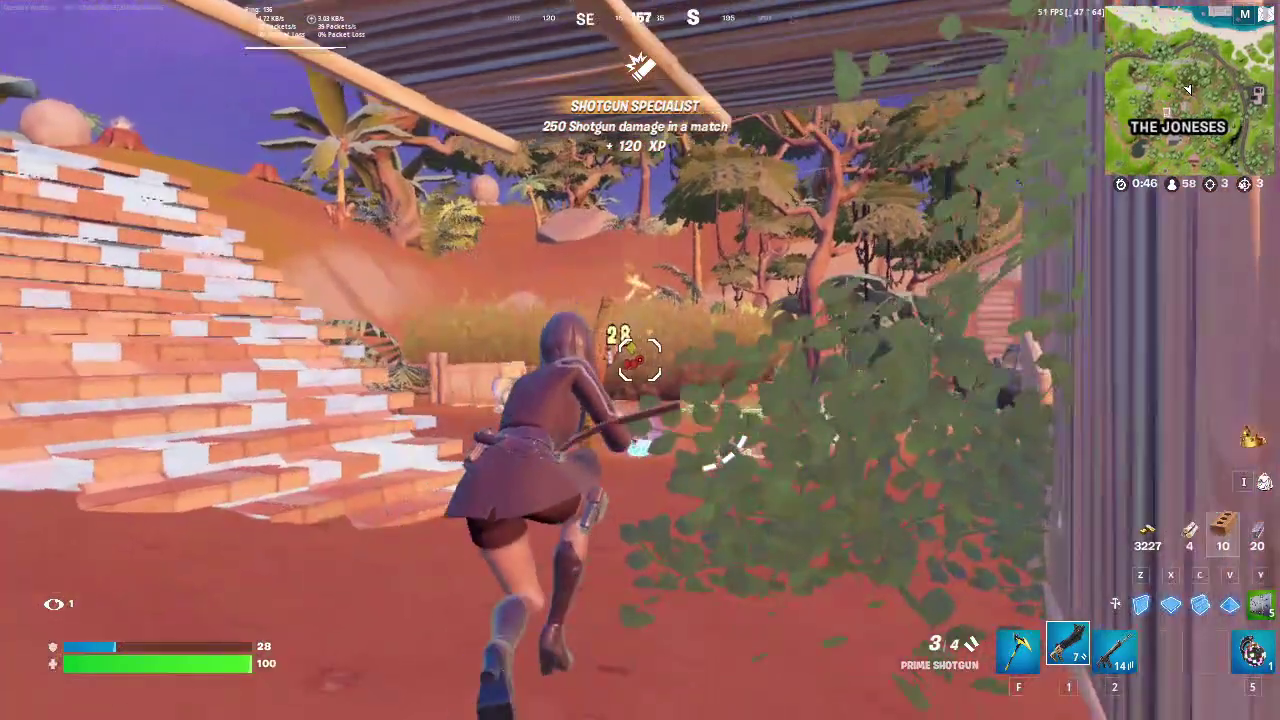
key(w)
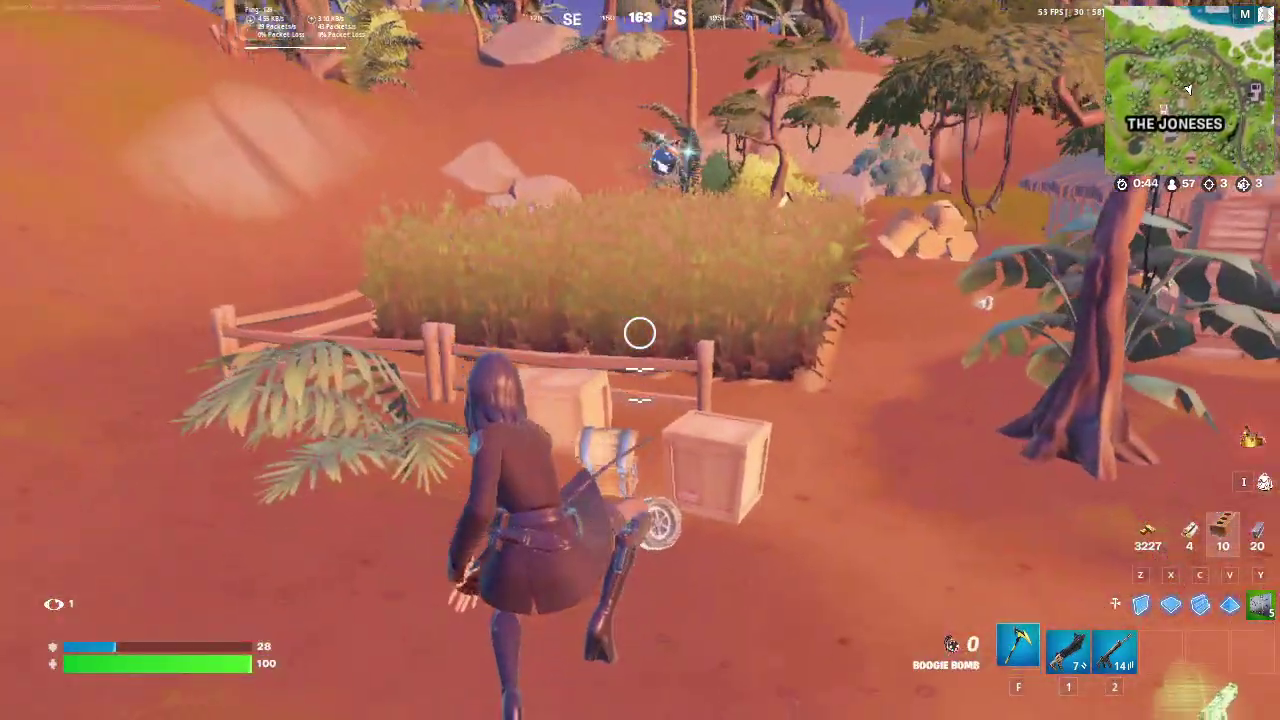
key(f)
key(w)
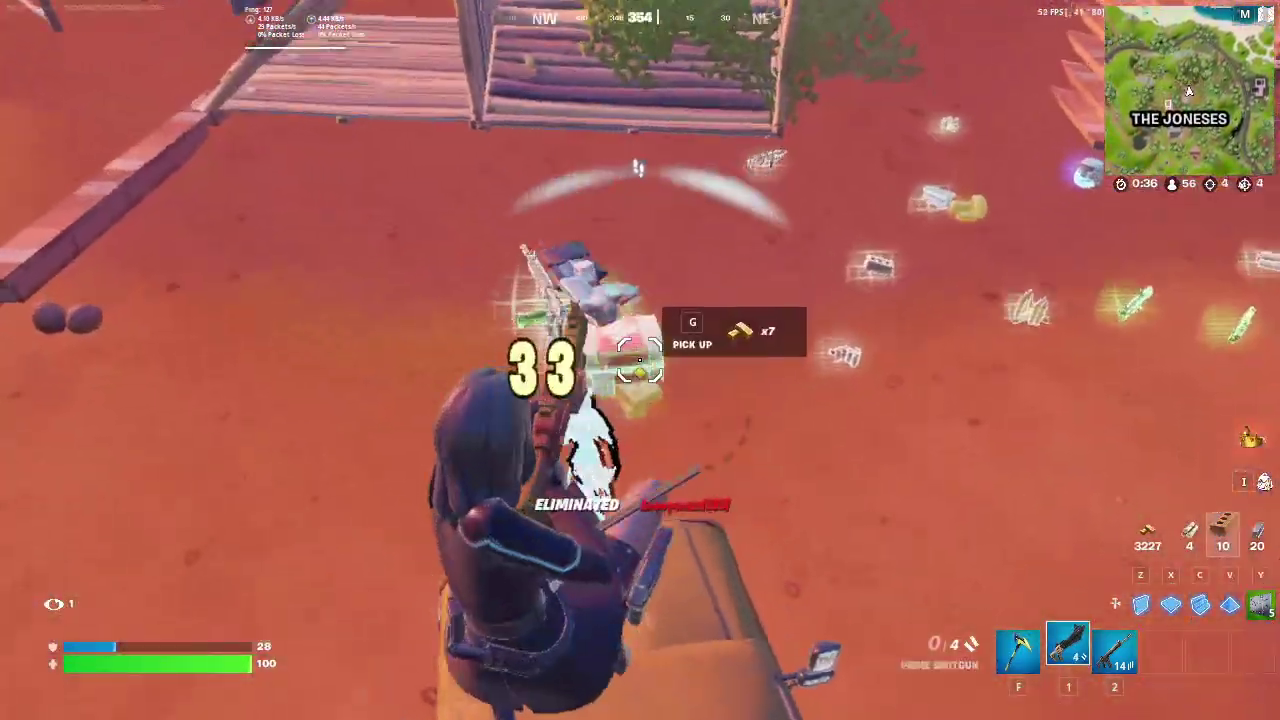
key(w)
key(r)
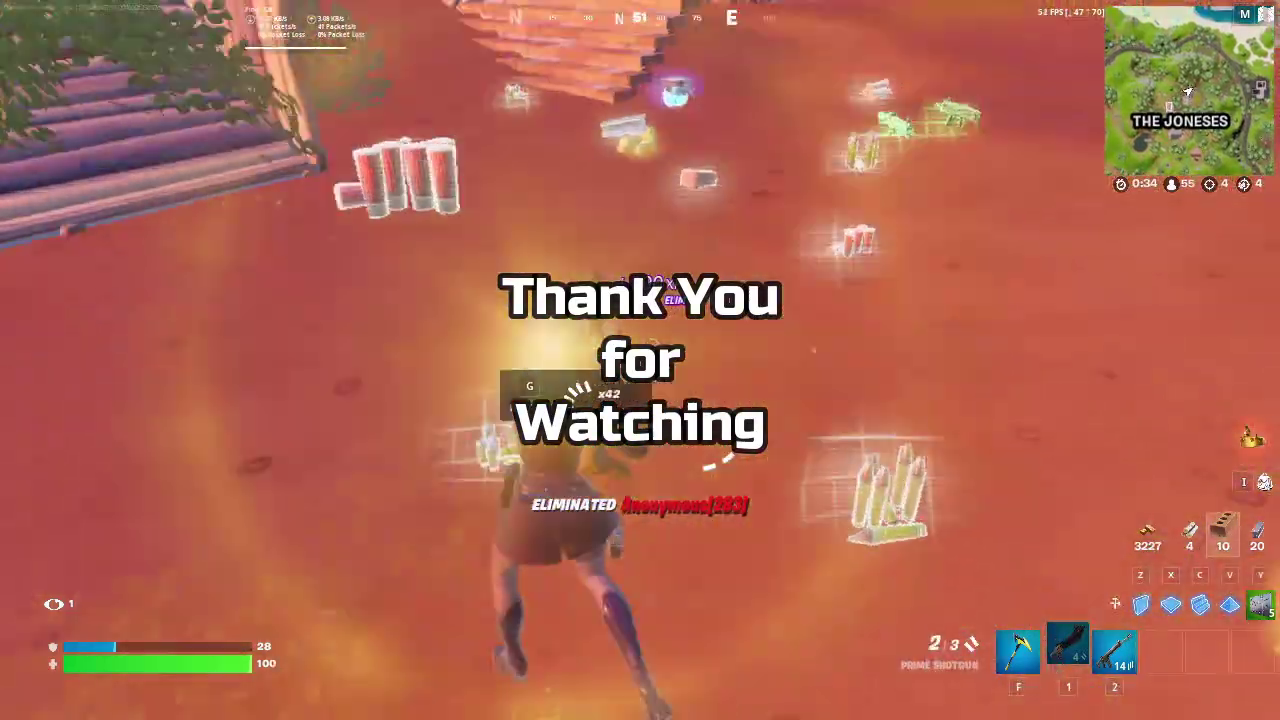